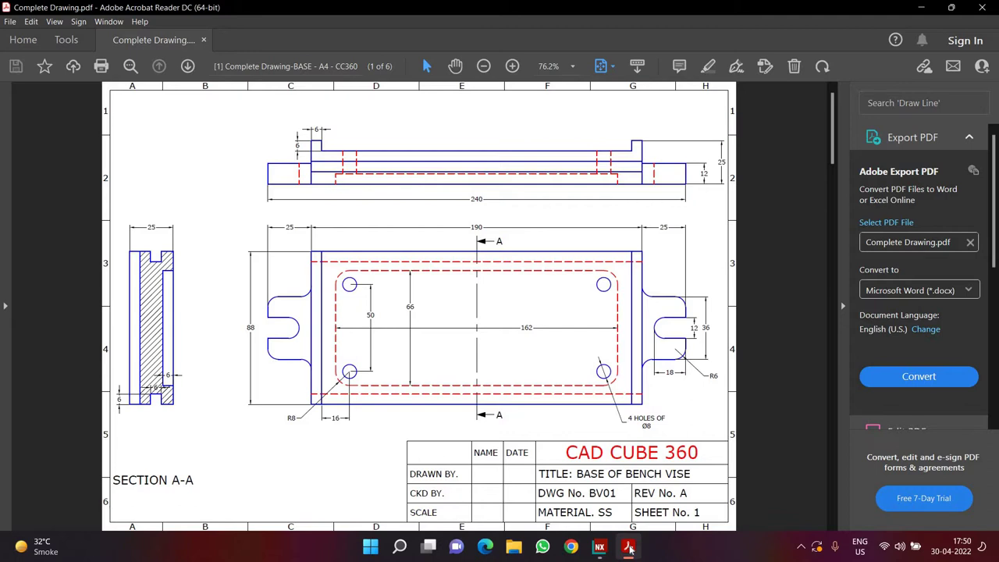
Create a folder named "Bench vise assembly" on the D: drive in File Explorer
left_click(522, 551)
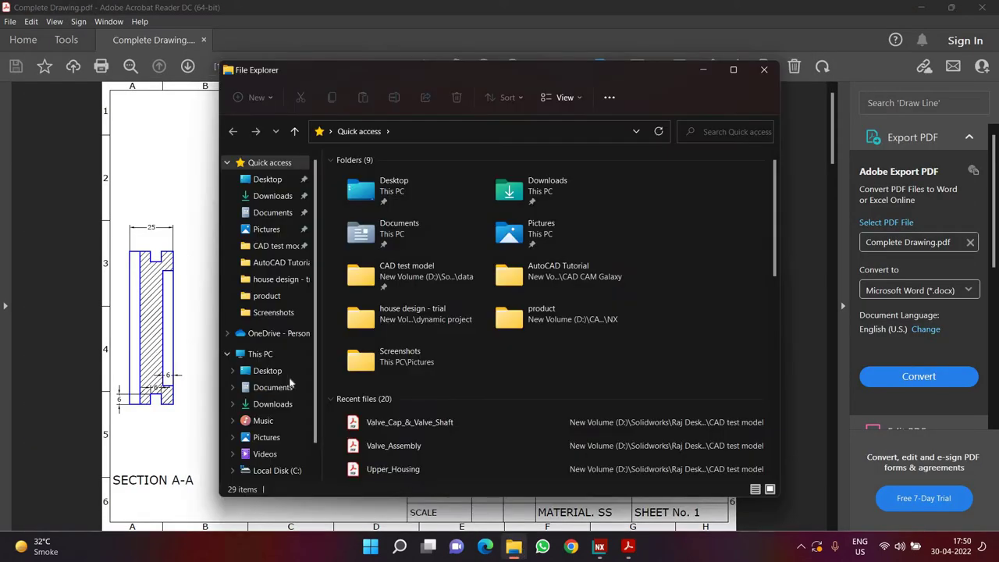
left_click(258, 354)
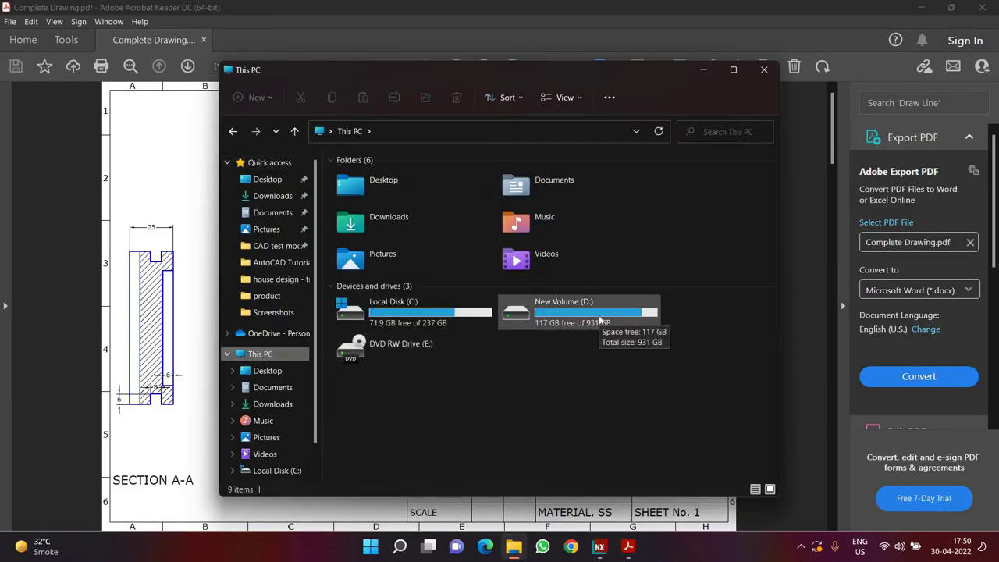
double_click(600, 320)
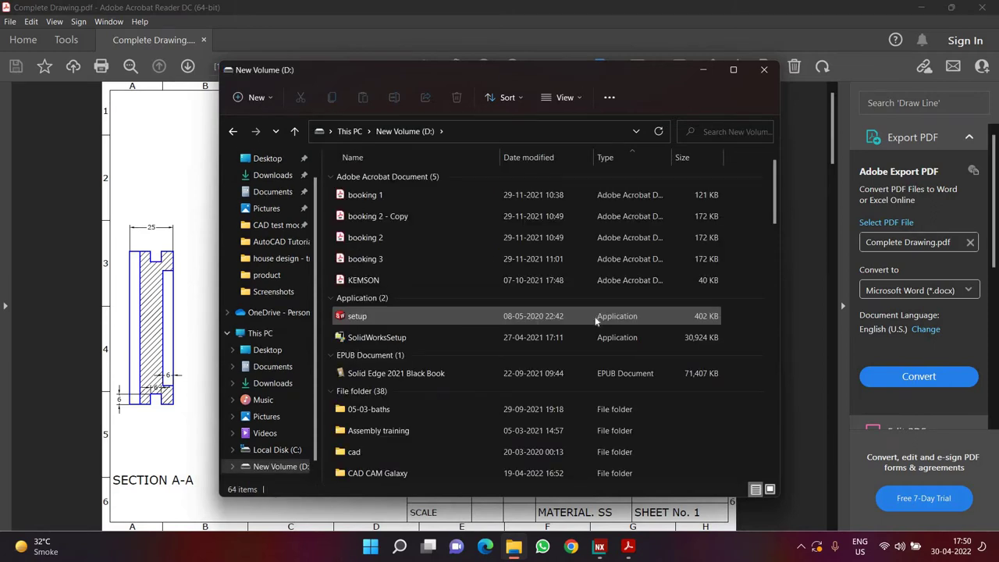
key("ctrl+shift+n")
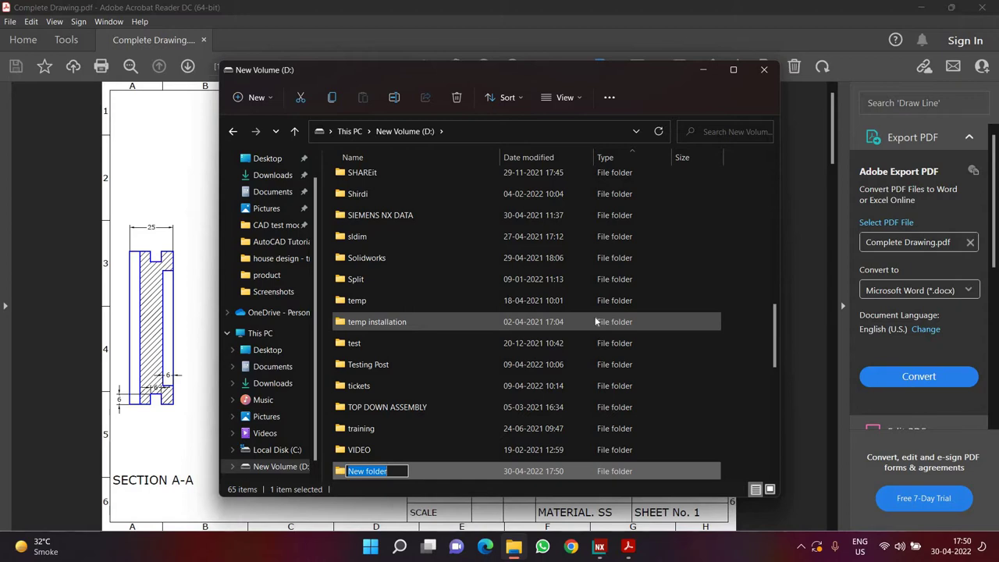
type("B")
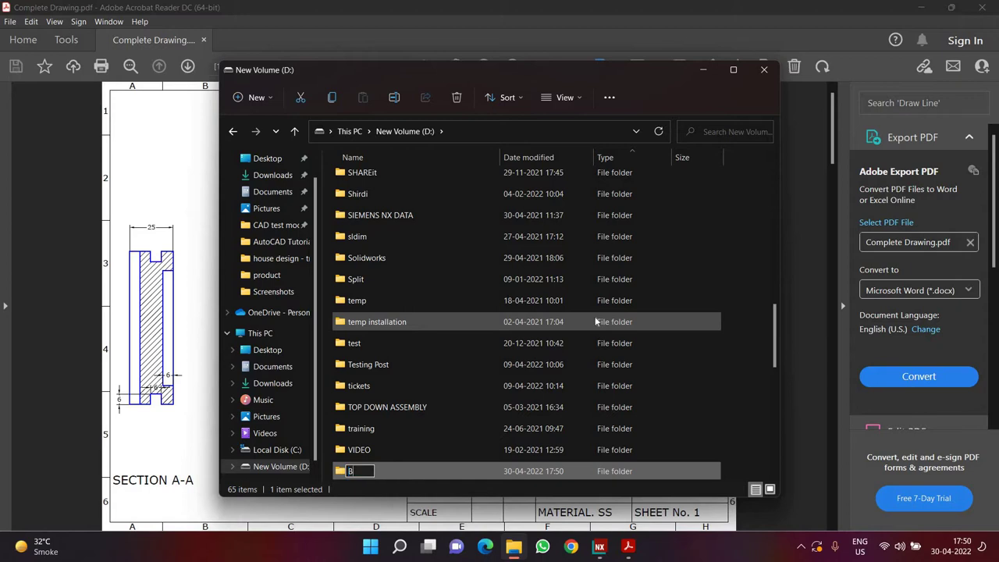
type("ench vise assembly")
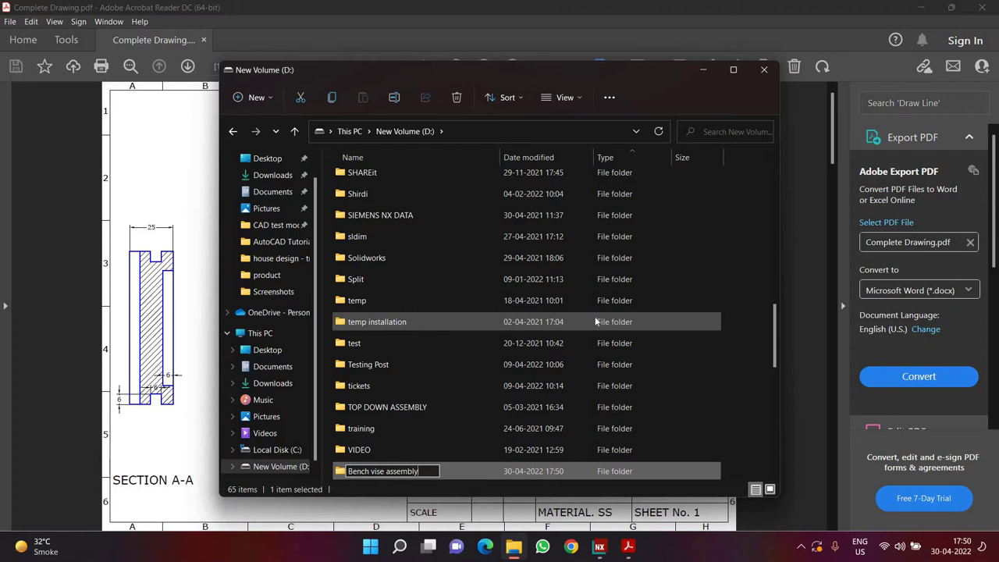
key("Return")
key("Return")
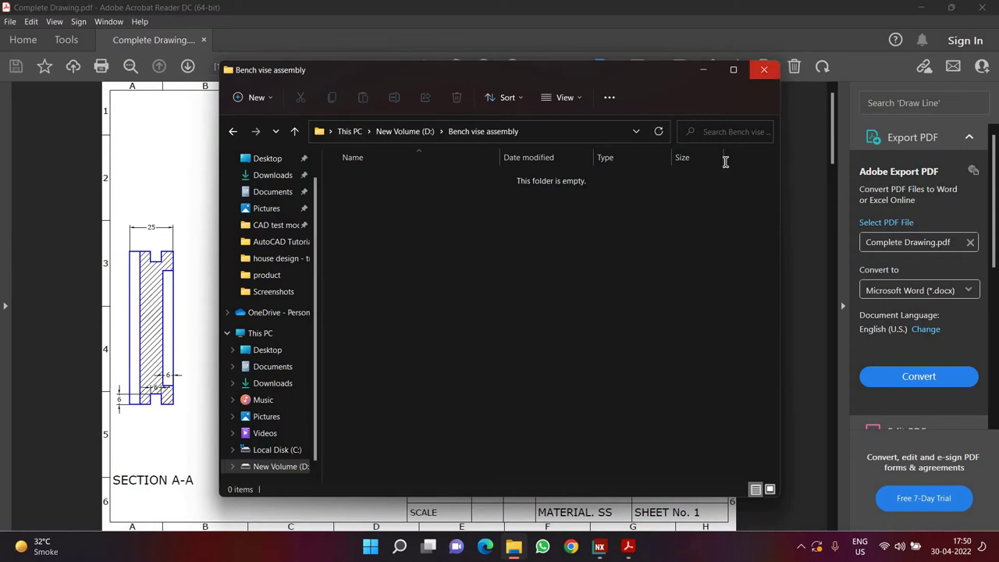
left_click(765, 71)
Switch to NX and load the Advanced role
left_click(600, 547)
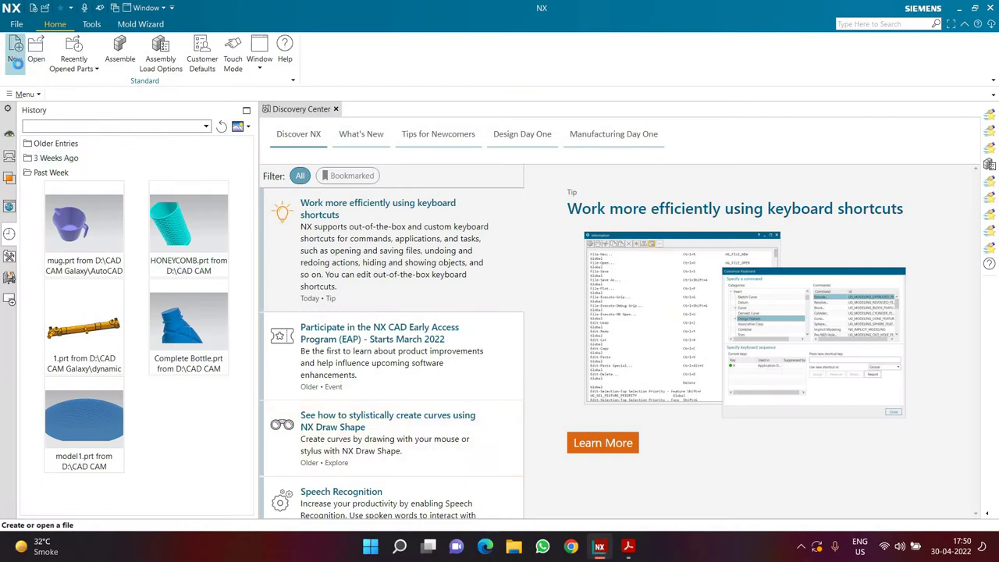
left_click(16, 61)
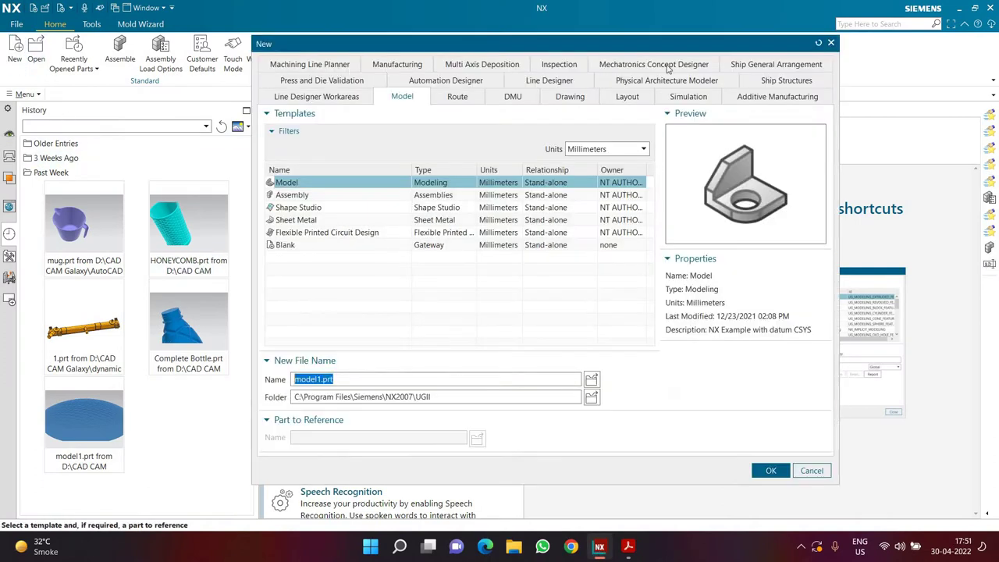
left_click(830, 43)
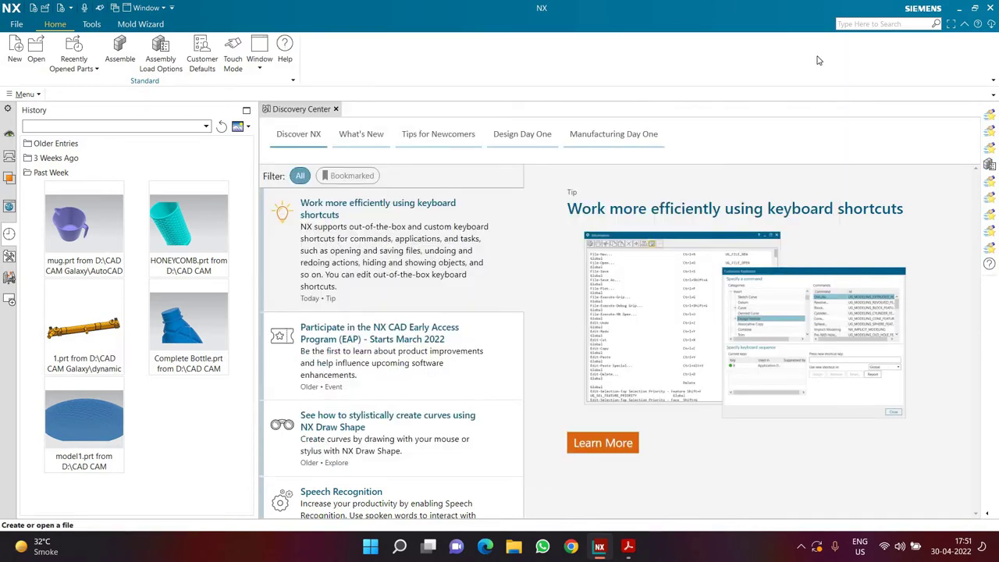
left_click(10, 256)
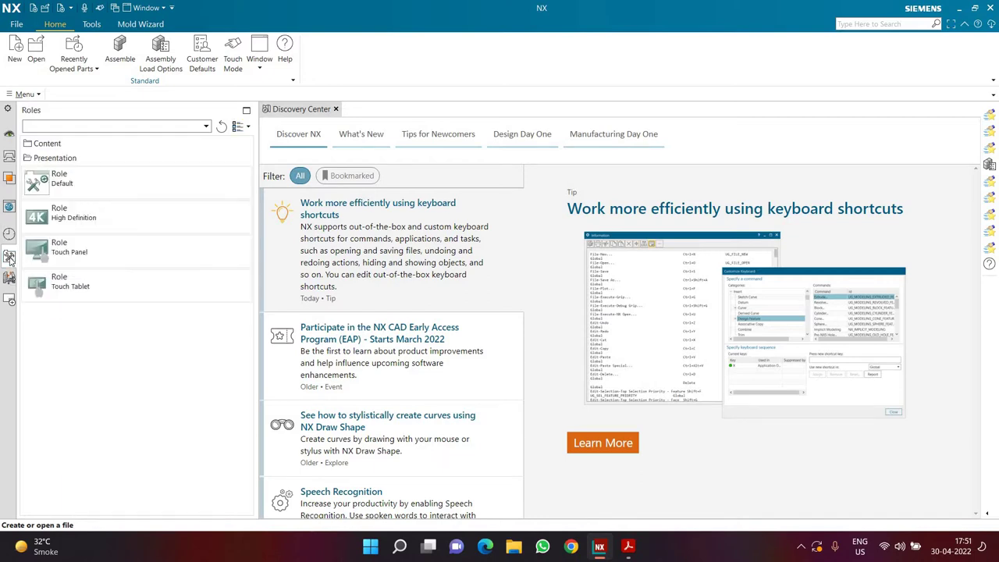
left_click(91, 144)
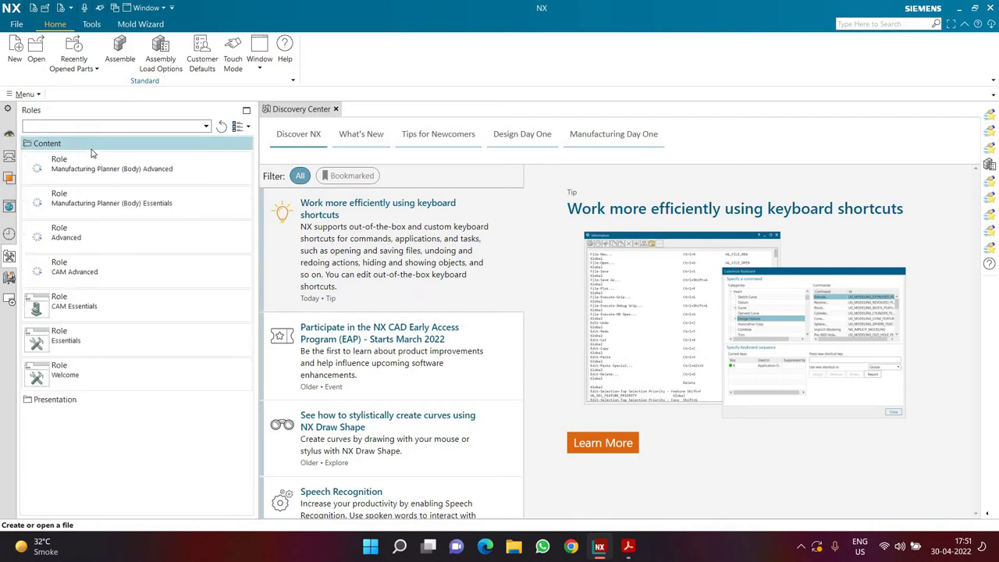
left_click(97, 243)
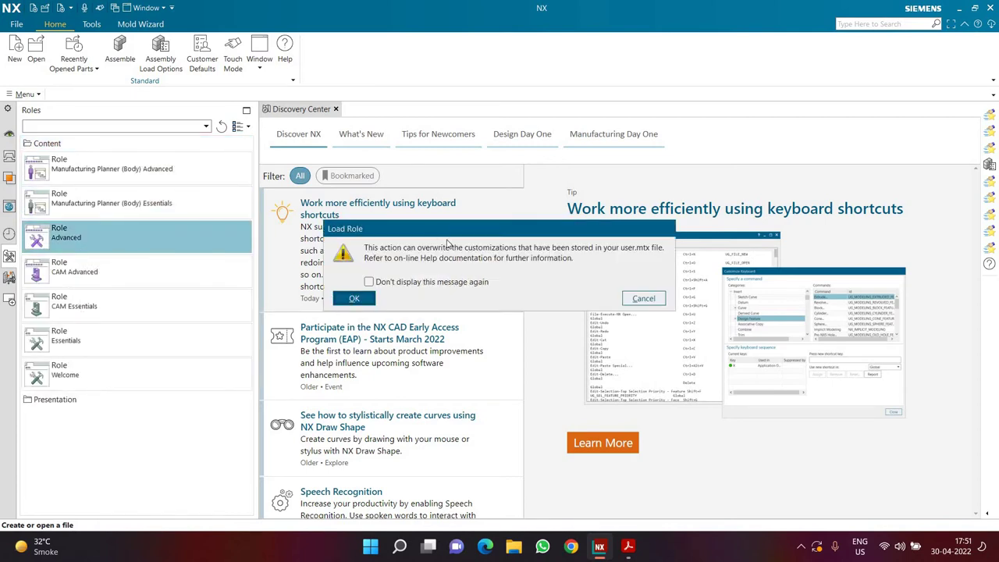
left_click(359, 298)
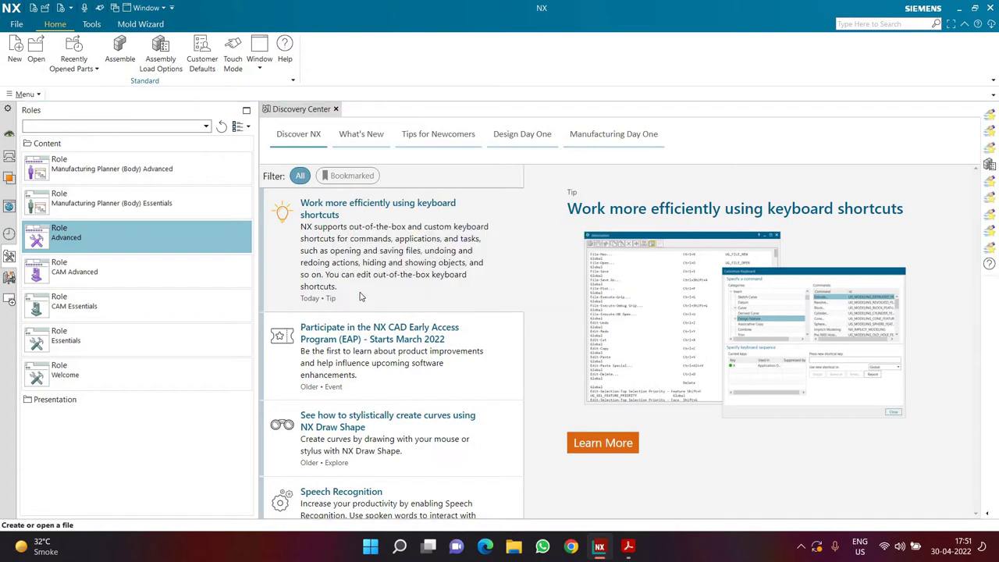
Create a new part named BASE from the millimetre Model template in the folder D:\Bench vise assembly
left_click(12, 60)
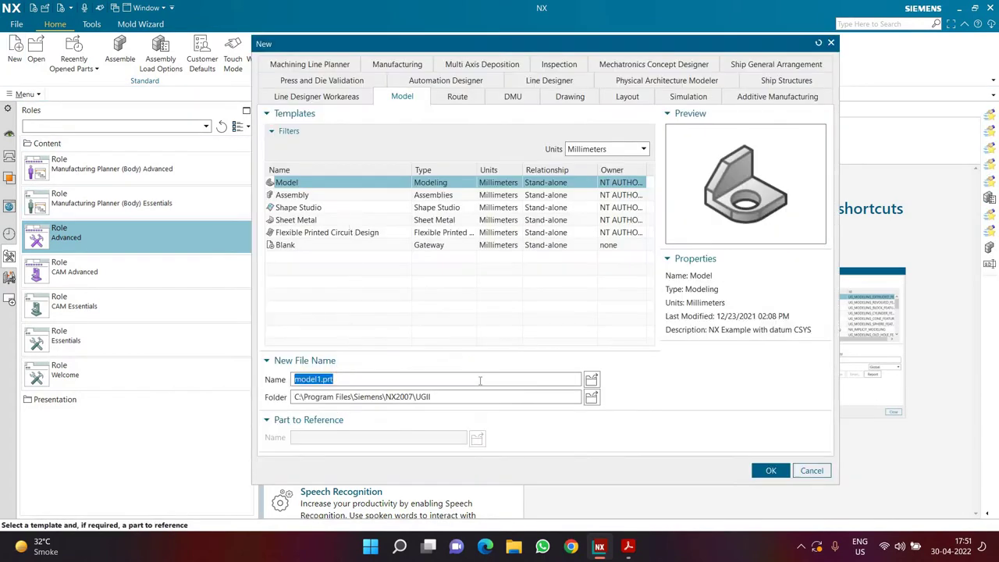
left_click(592, 399)
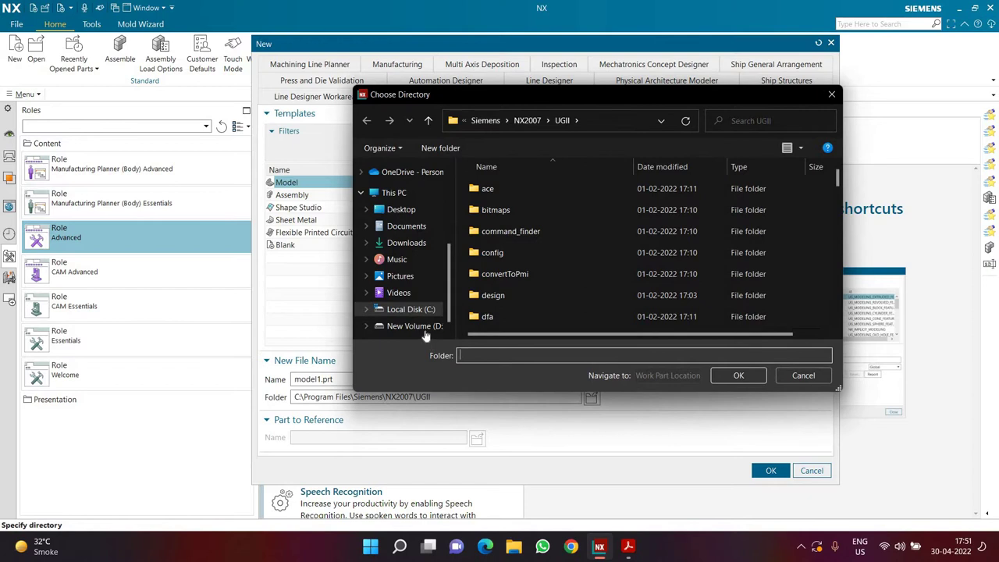
left_click(420, 326)
double_click(517, 232)
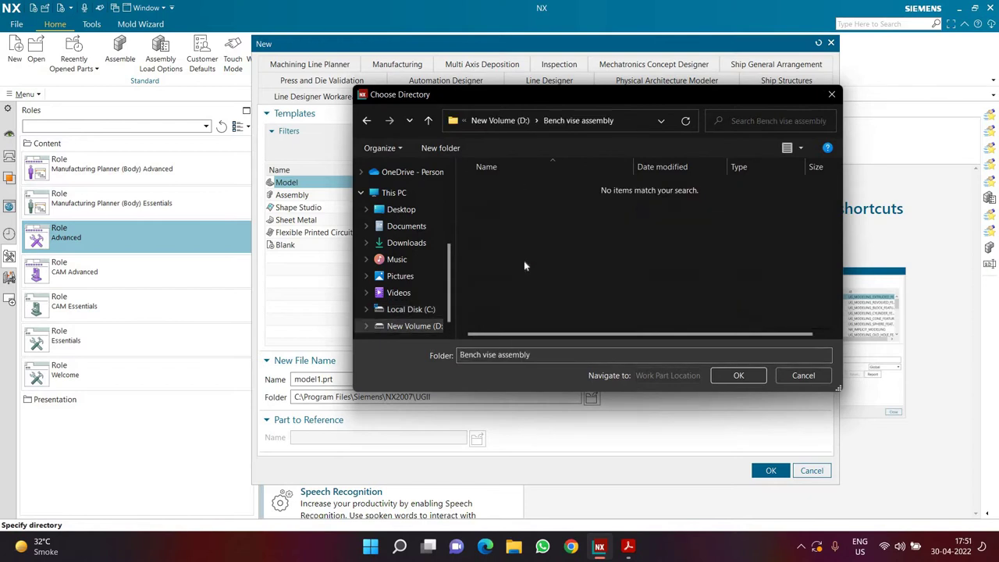
left_click(724, 376)
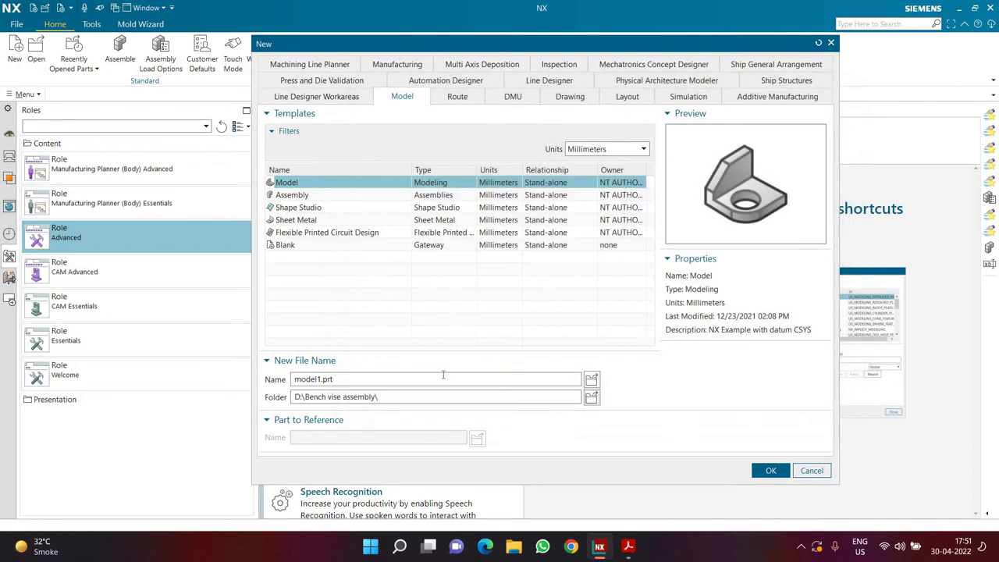
left_click(441, 379)
type("BASE")
left_click(770, 471)
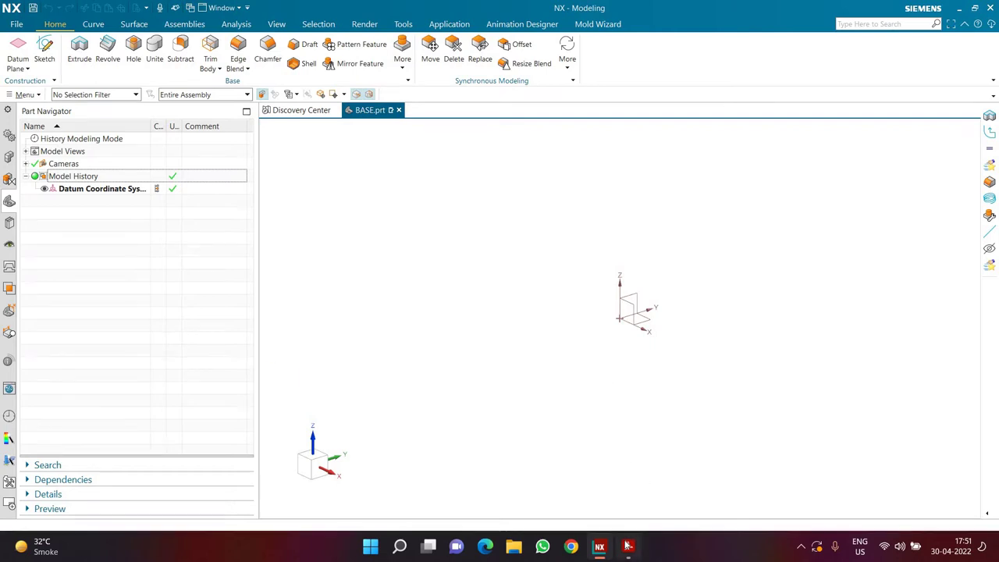
Switch to the PDF drawing in Acrobat Reader and check the length and width of the base's main body
left_click(628, 545)
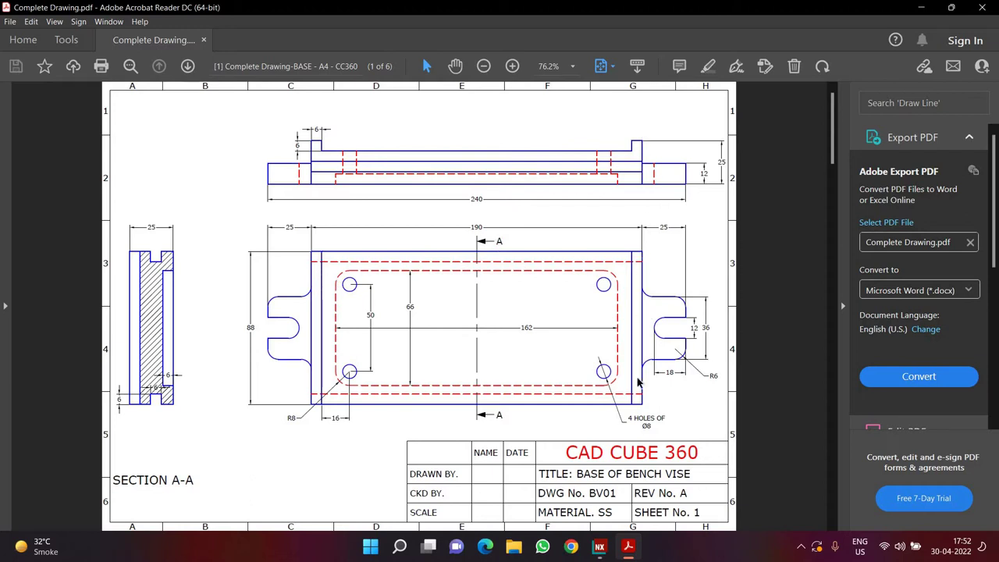
double_click(476, 227)
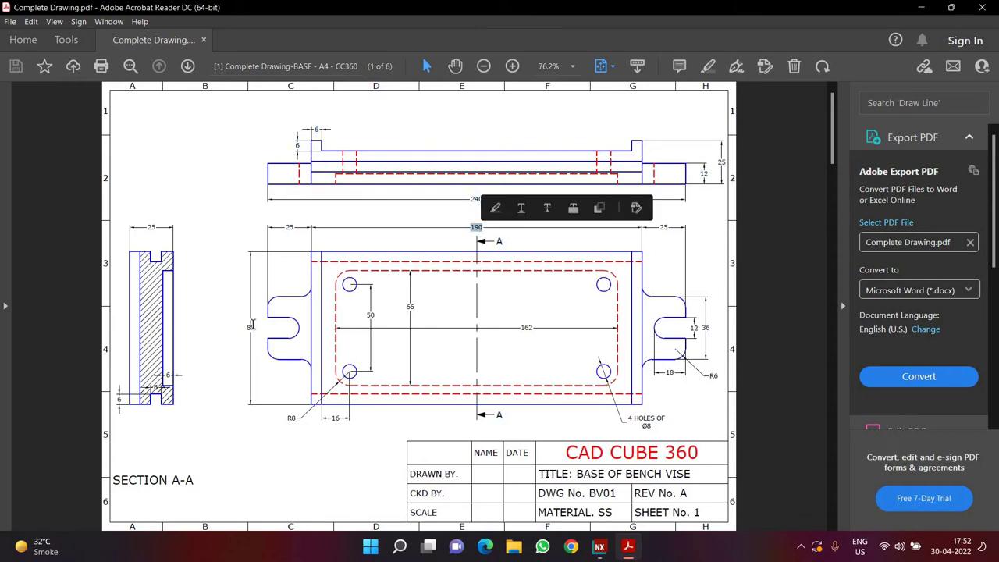
double_click(250, 327)
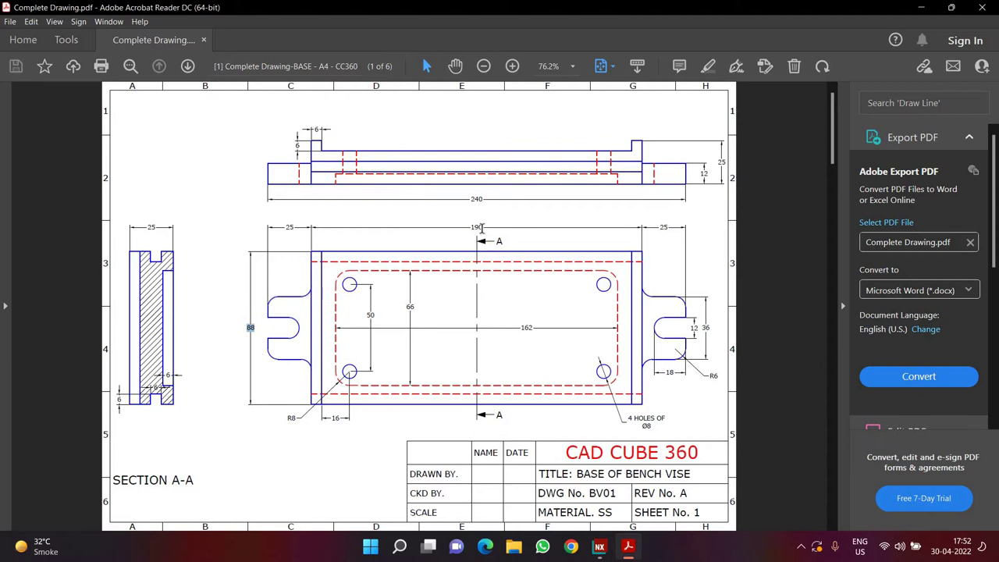
Switch back to NX and start a sketch on the Top (XY) plane
left_click(601, 547)
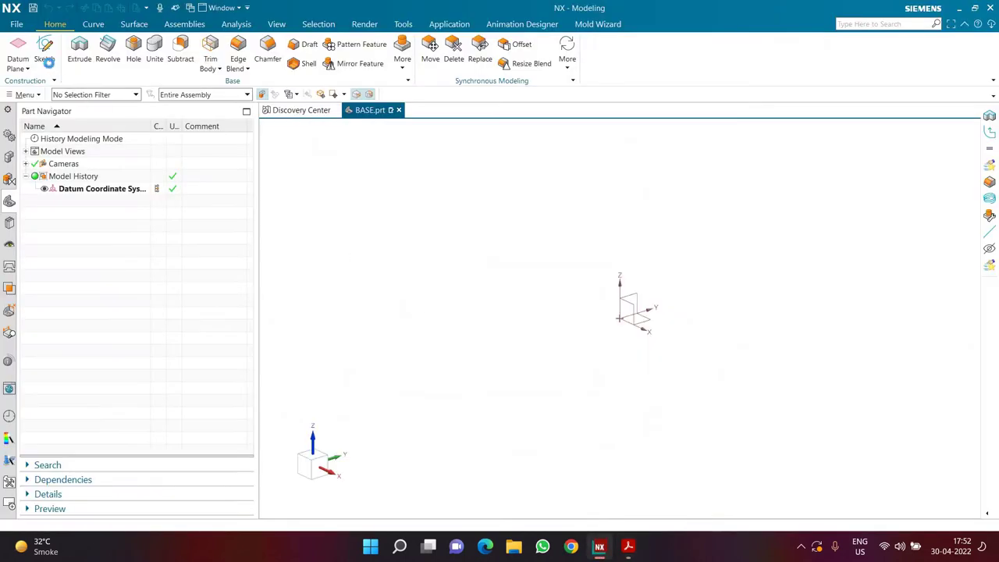
key("s")
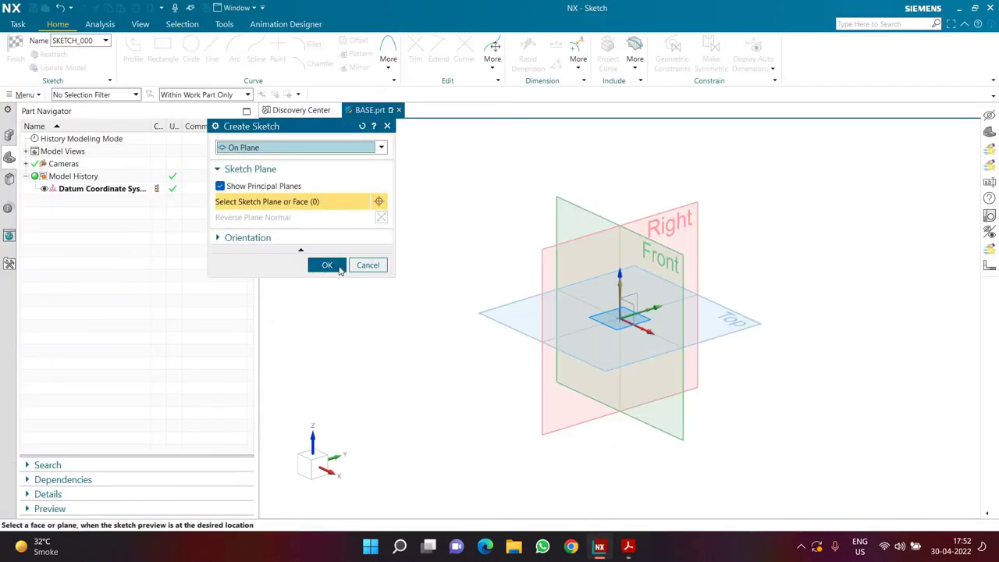
left_click(327, 265)
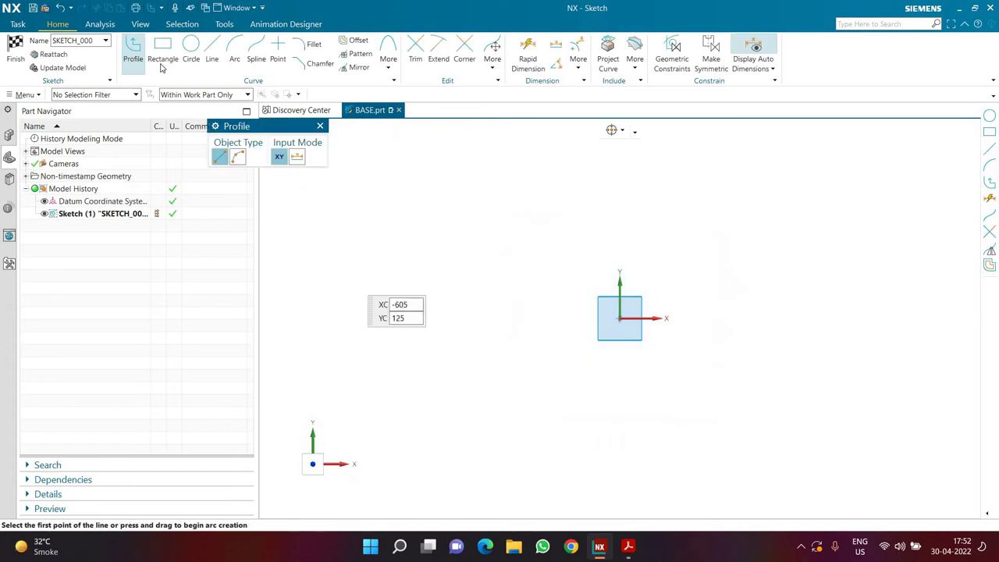
Sketch a rectangle from its center at the sketch origin, about 960 mm wide and 414 mm high
key("r")
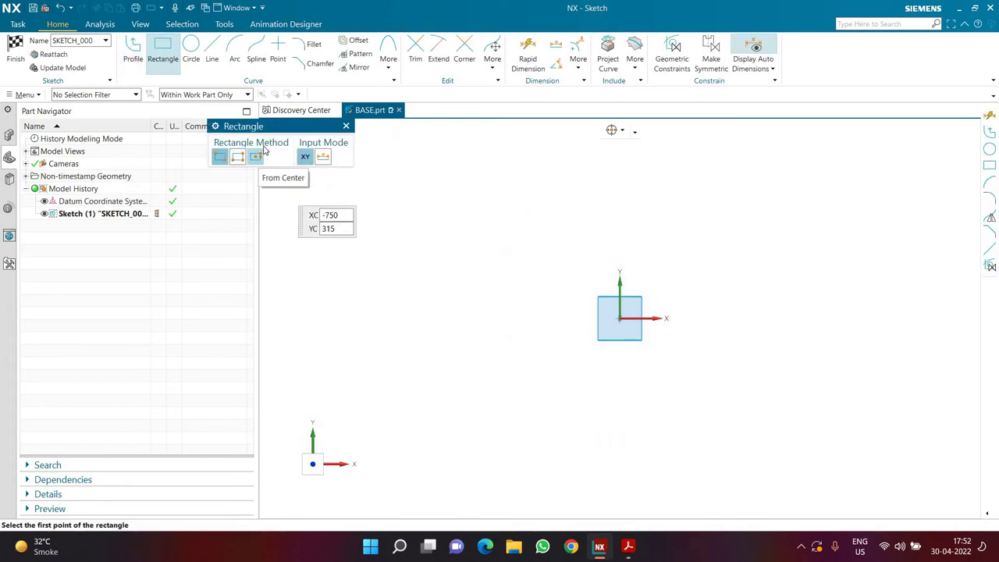
left_click(255, 156)
left_click_drag(289, 134, 341, 134)
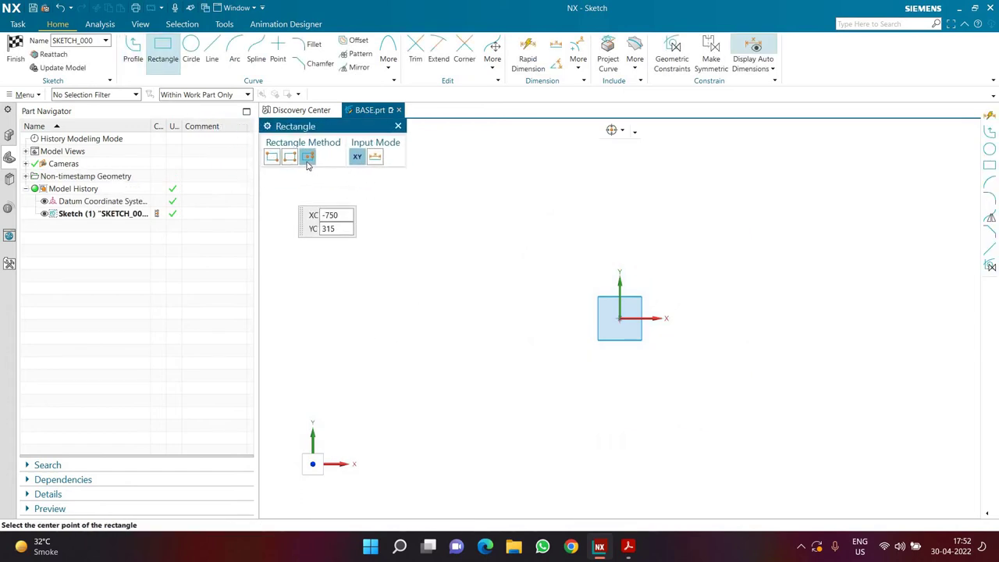
left_click(619, 318)
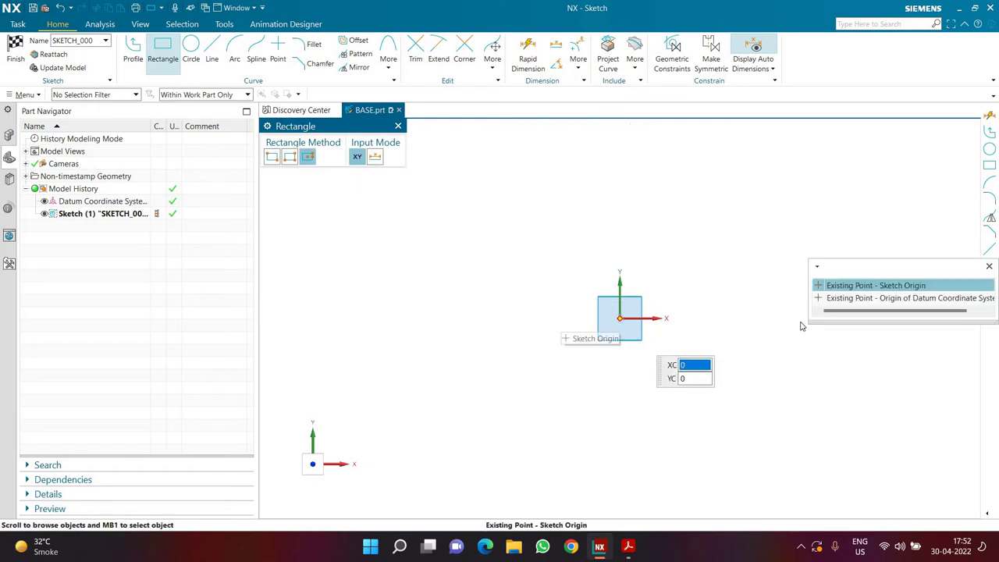
left_click(858, 283)
left_click(835, 367)
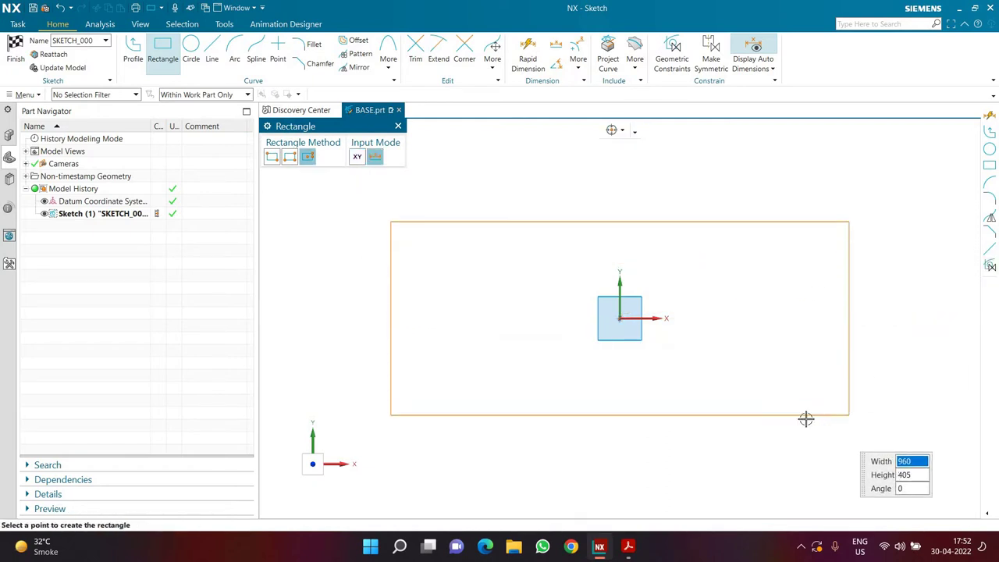
left_click(805, 418)
key("Escape")
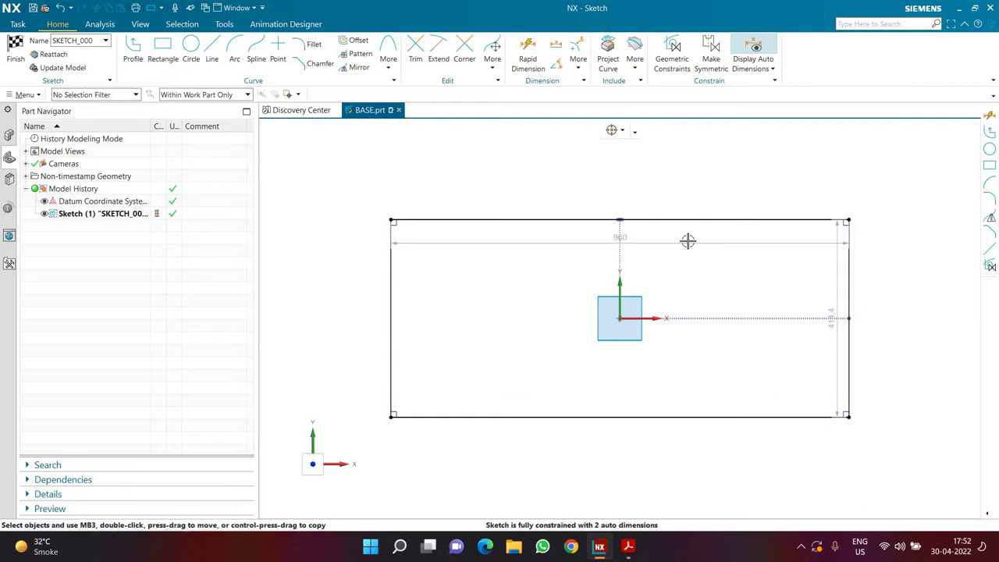
Set the rectangle's horizontal dimension to 190 mm
double_click(687, 241)
type("190")
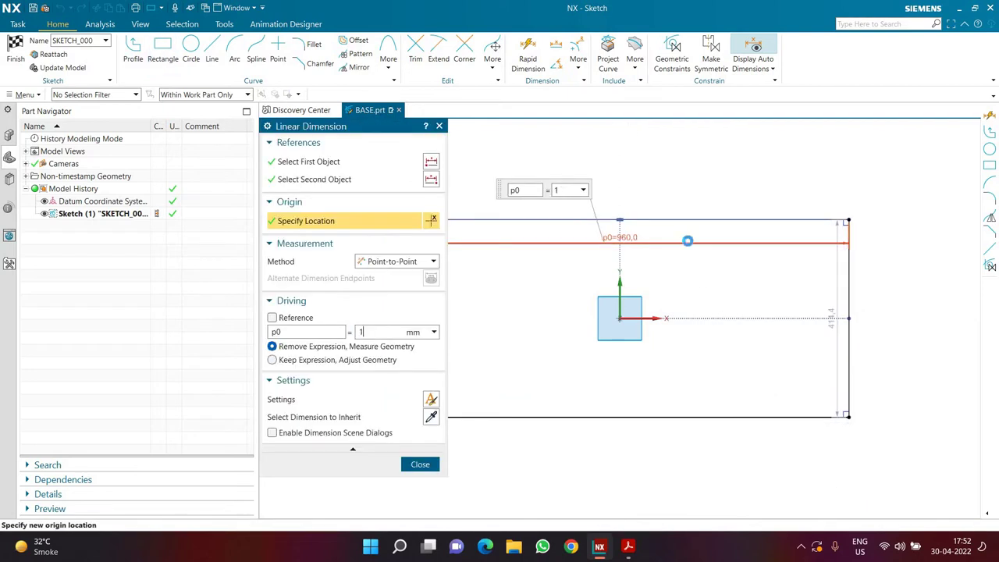
key("Return")
left_click(641, 328)
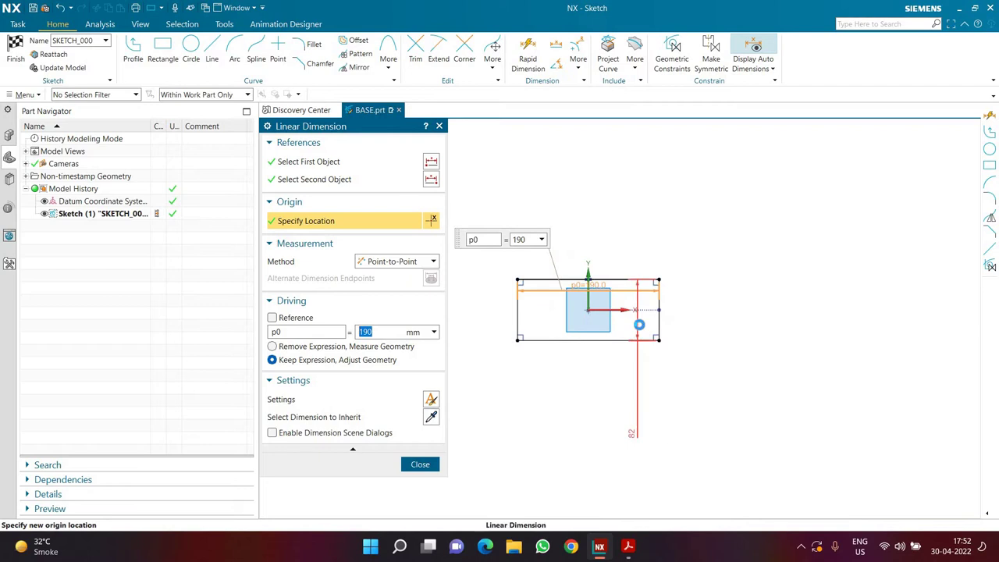
middle_click(637, 326)
Set the rectangle's vertical dimension to 88 mm and place that dimension just outside its right edge
double_click(638, 341)
type("85")
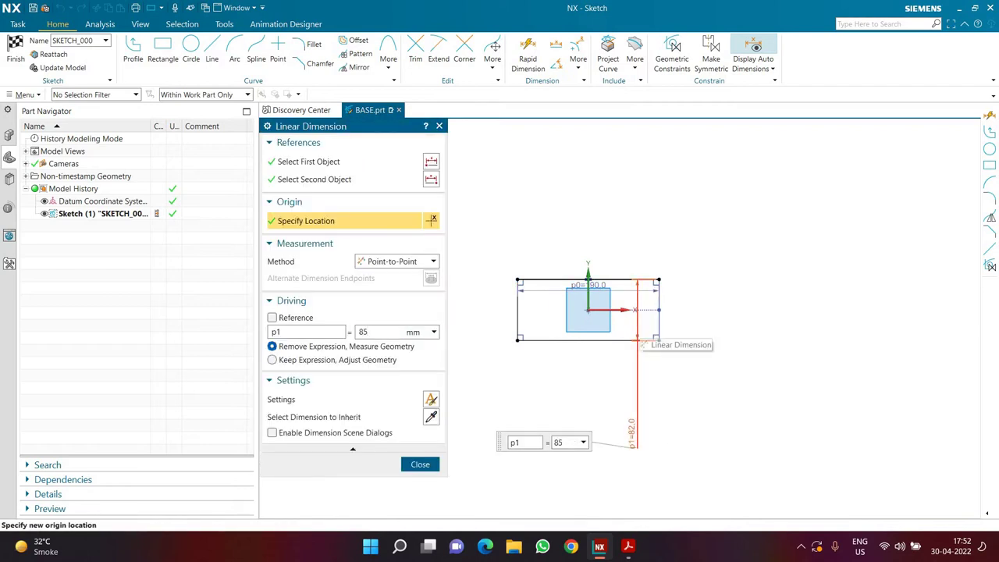
key("BackSpace")
type("8")
key("Return")
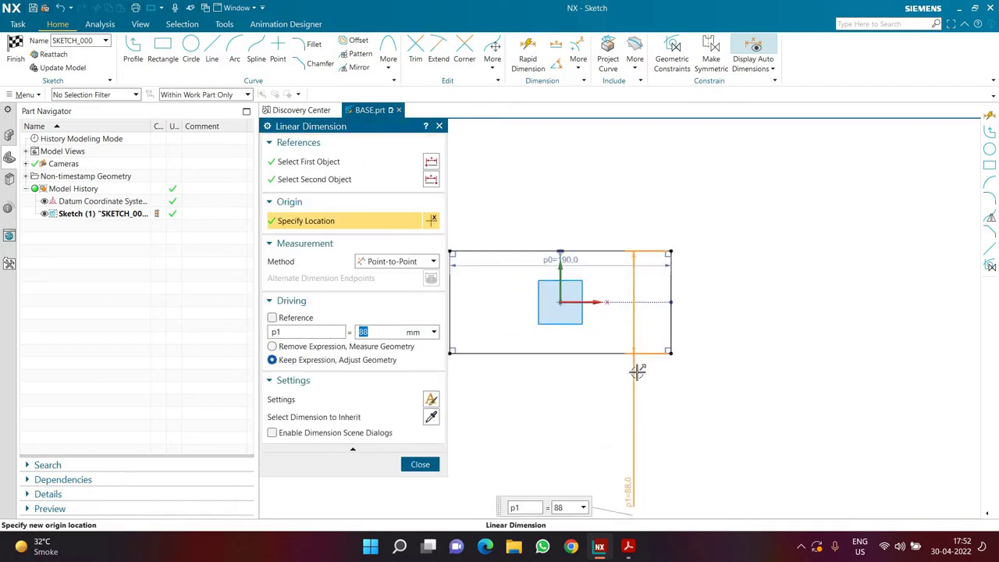
middle_click(680, 314)
left_click_drag(679, 315, 686, 301)
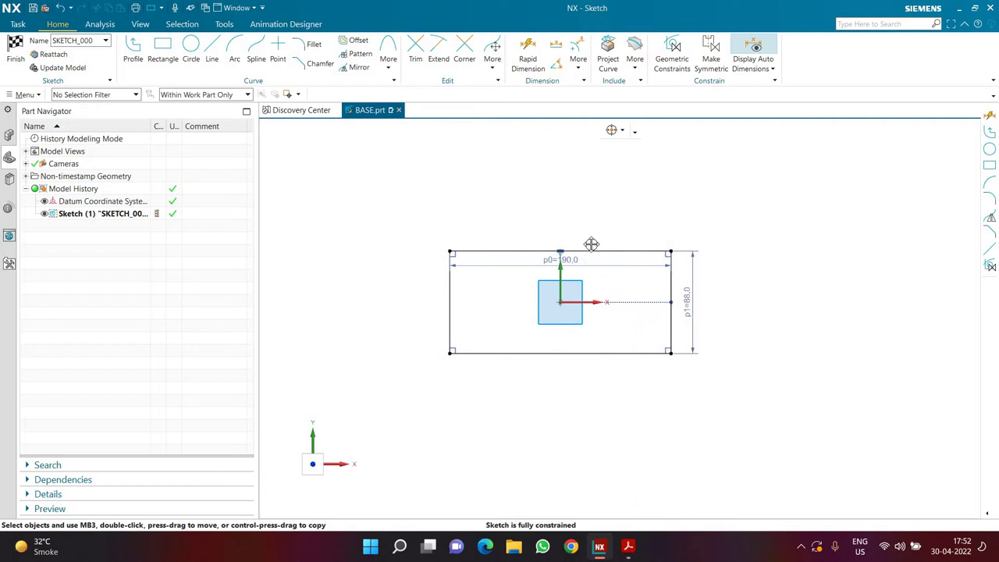
Move the 190 mm dimension to just above the rectangle's upper edge
left_click_drag(591, 244, 587, 217)
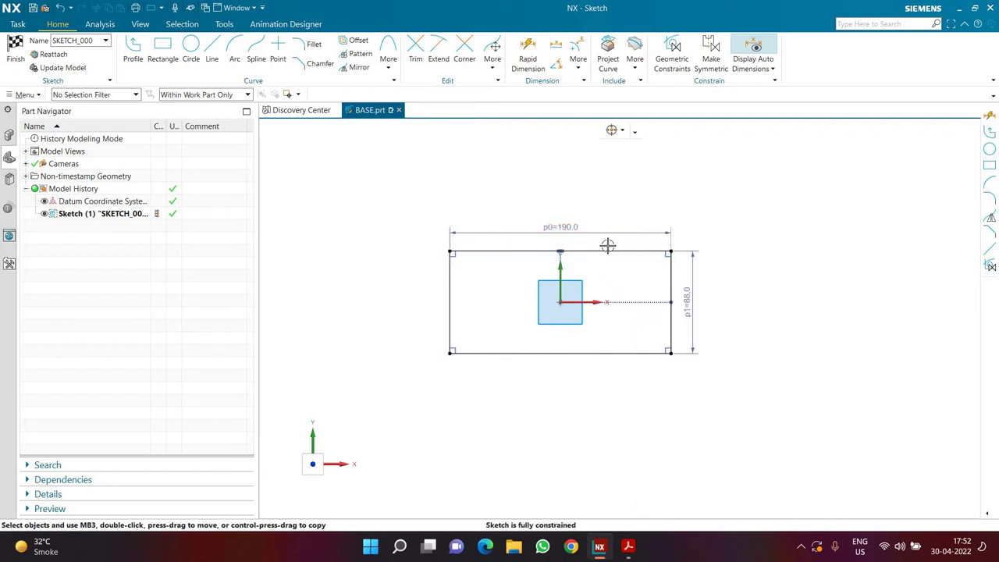
left_click(533, 70)
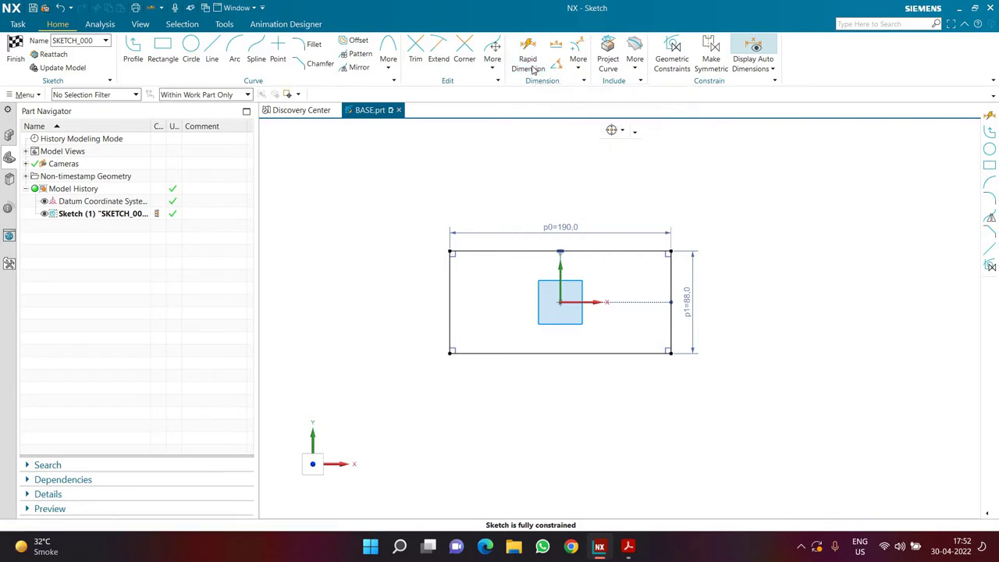
left_click(520, 252)
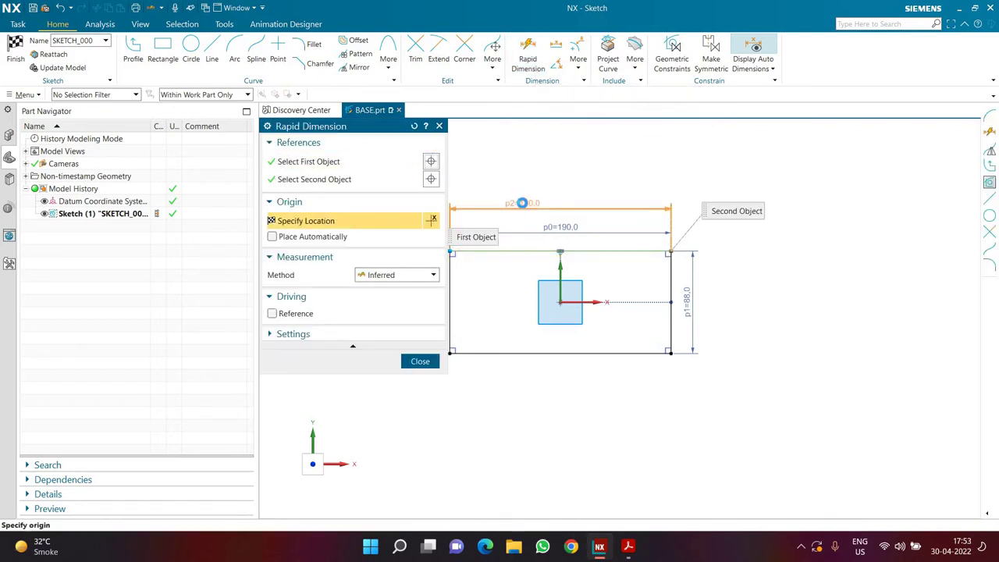
middle_click(557, 228)
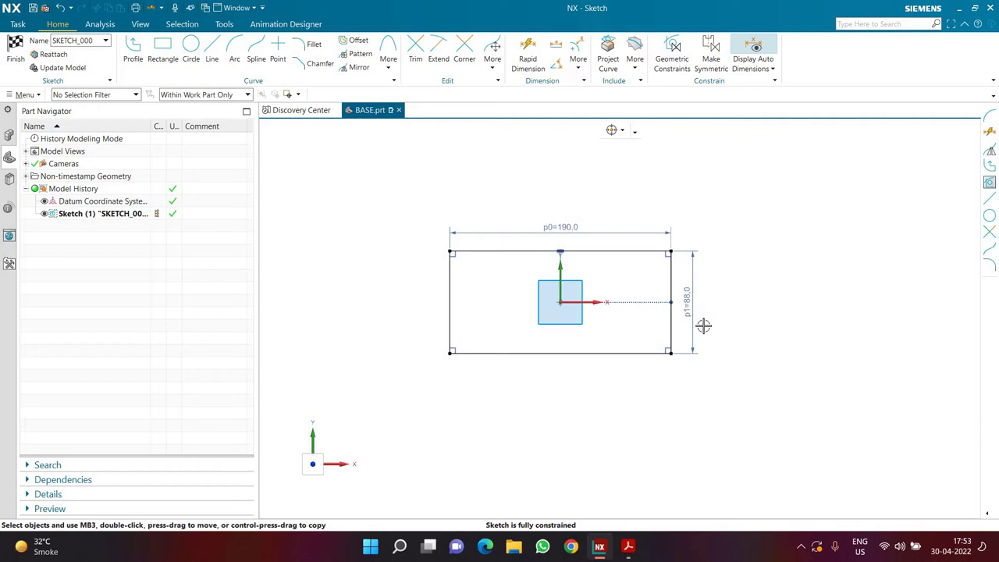
Finish the rectangle sketch and return to modeling
left_click(17, 60)
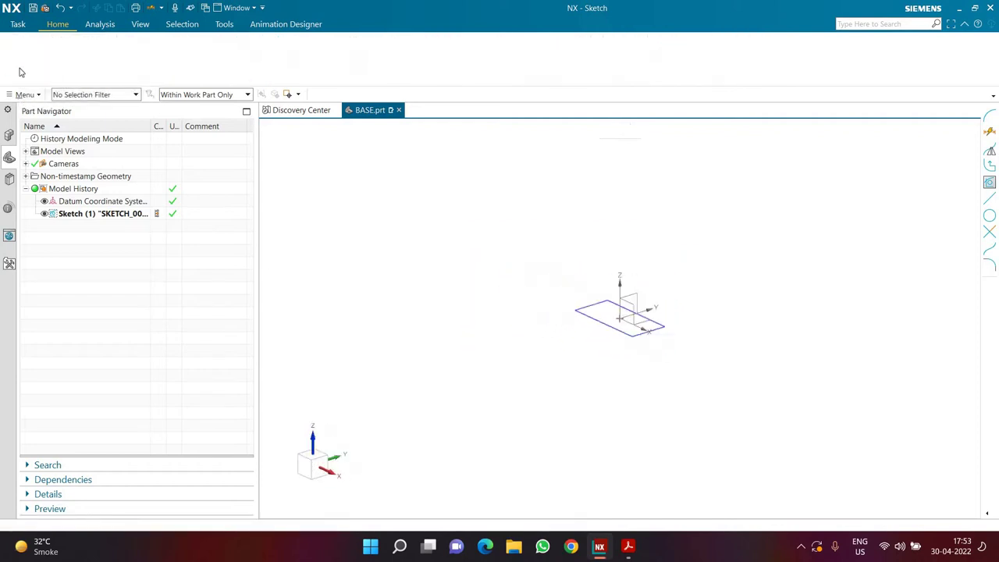
left_click(79, 50)
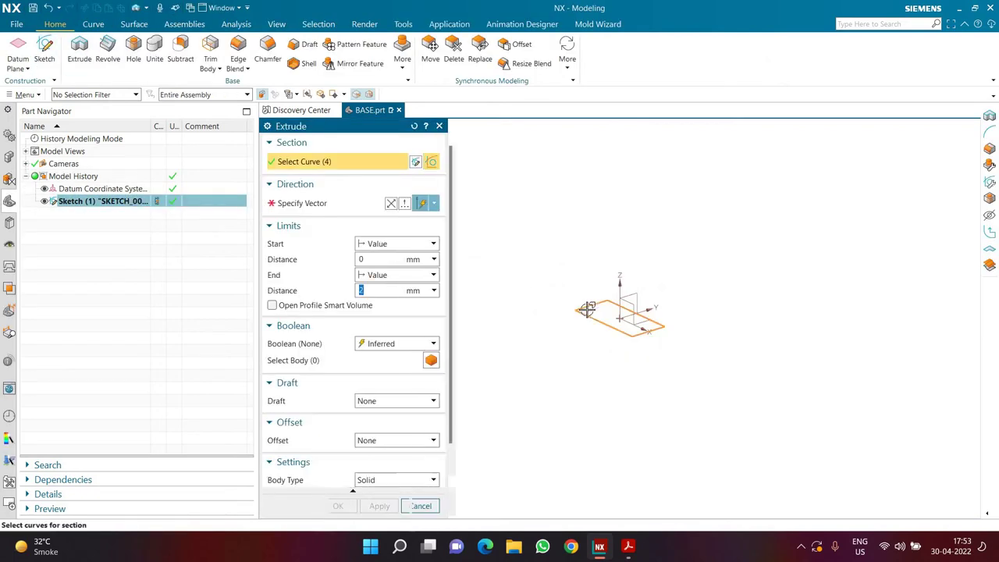
scroll(645, 305, "up", 4)
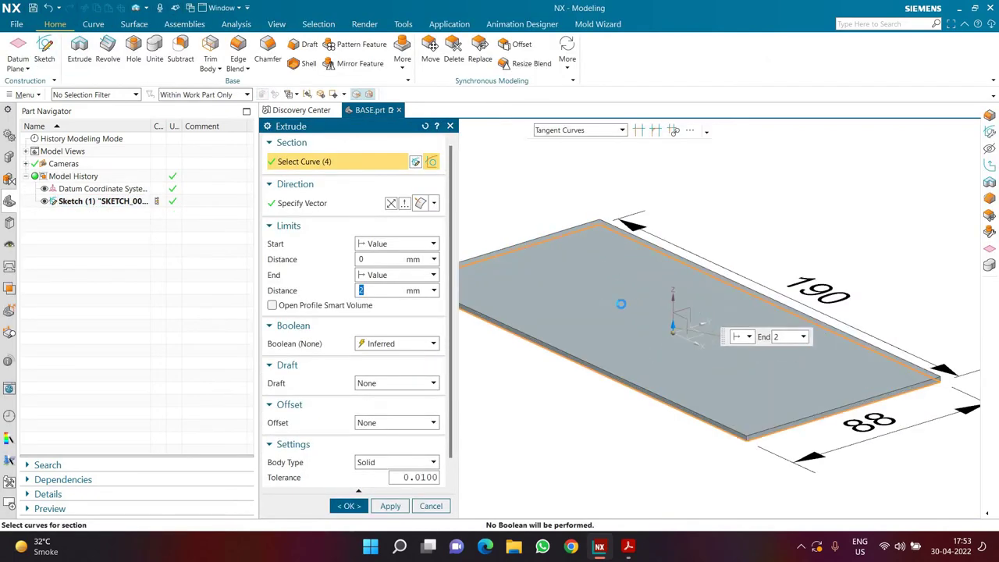
middle_click(412, 254)
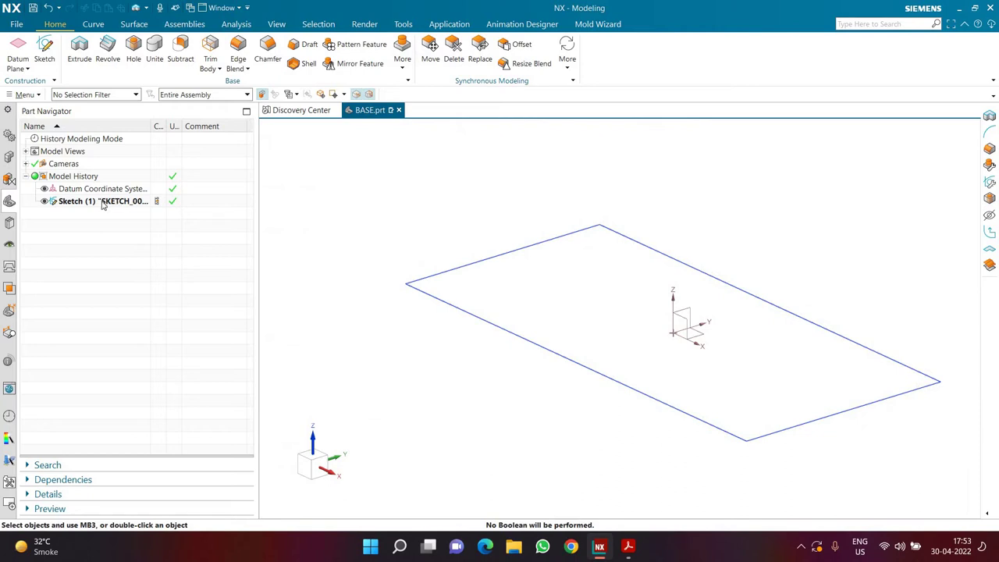
Extrude the rectangle sketch from 0 to 25 mm as a solid block, with the Boolean option set to Inferred
left_click(102, 203)
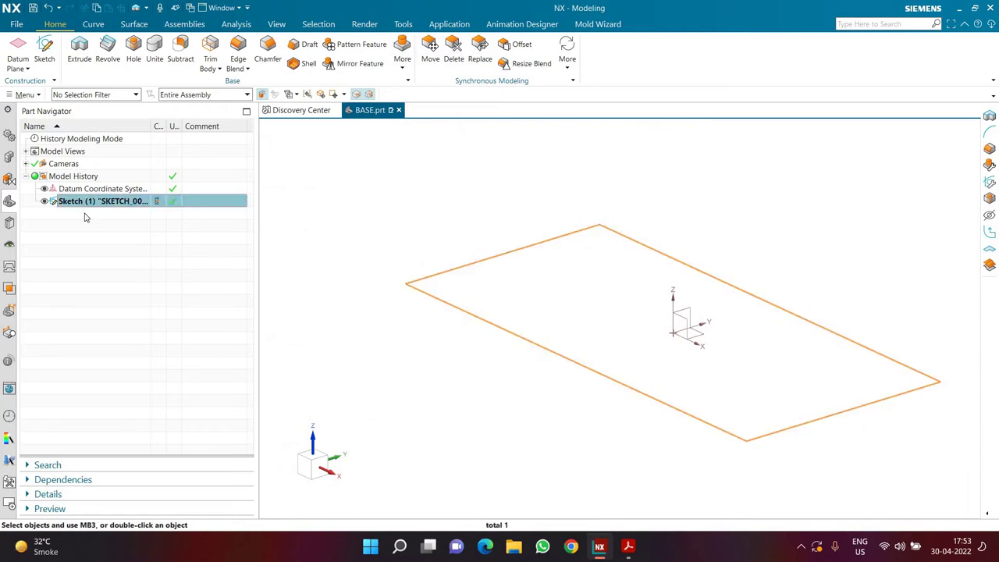
left_click(79, 63)
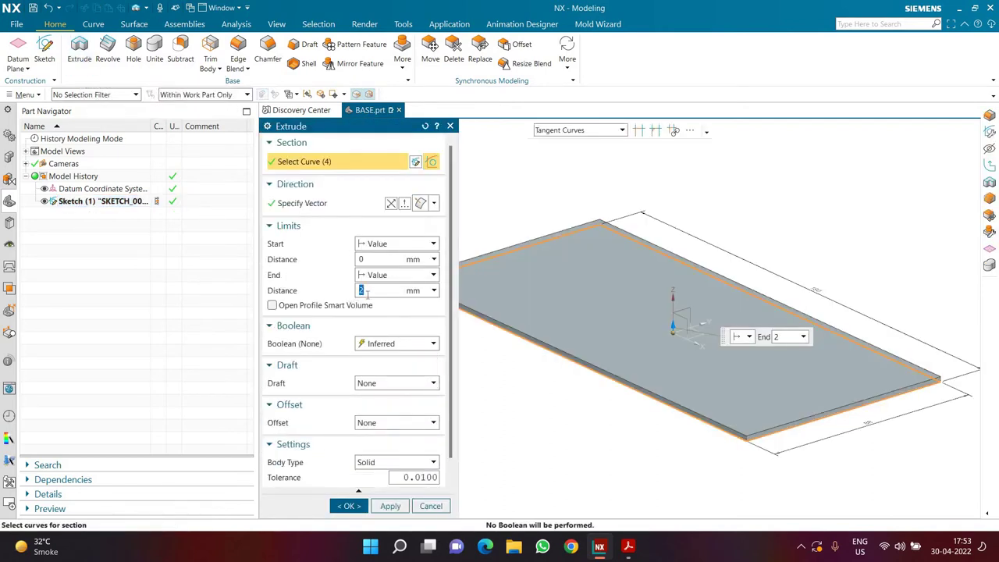
key("Return")
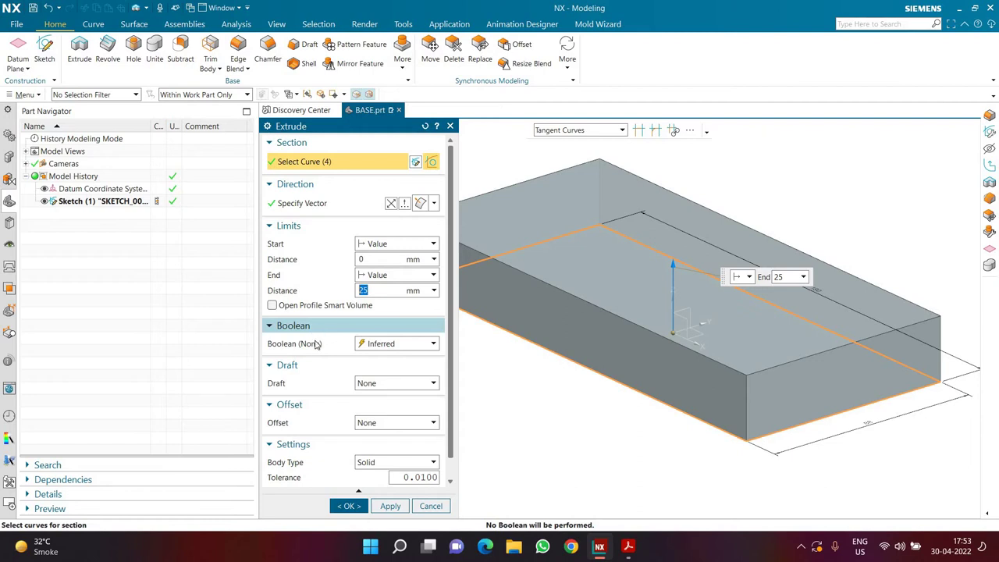
left_click(372, 347)
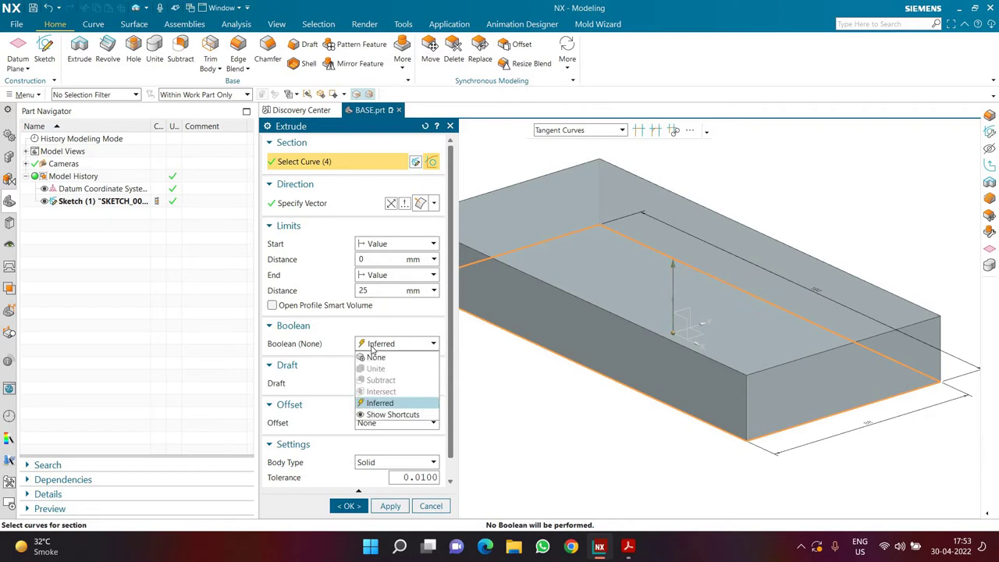
left_click(394, 347)
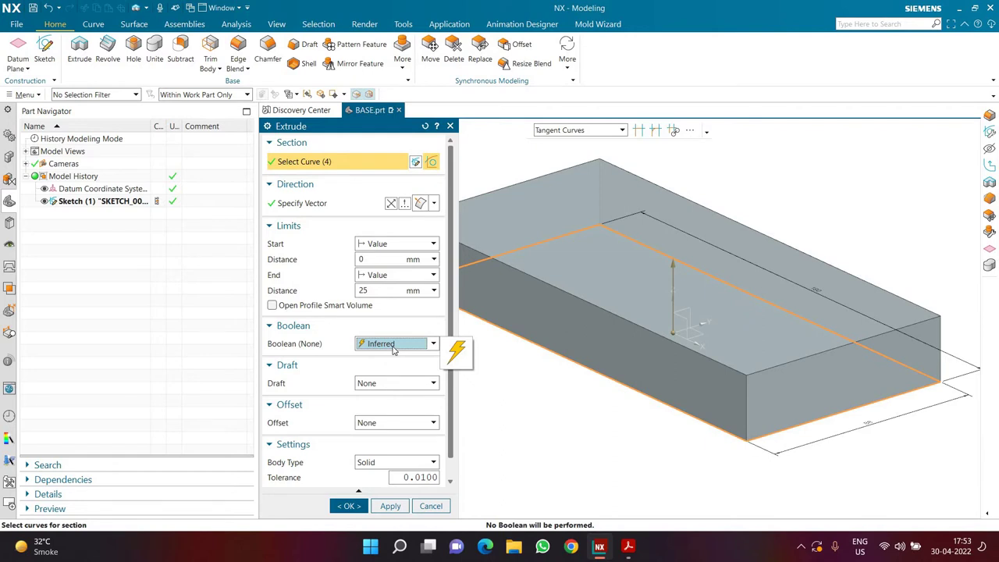
left_click(348, 506)
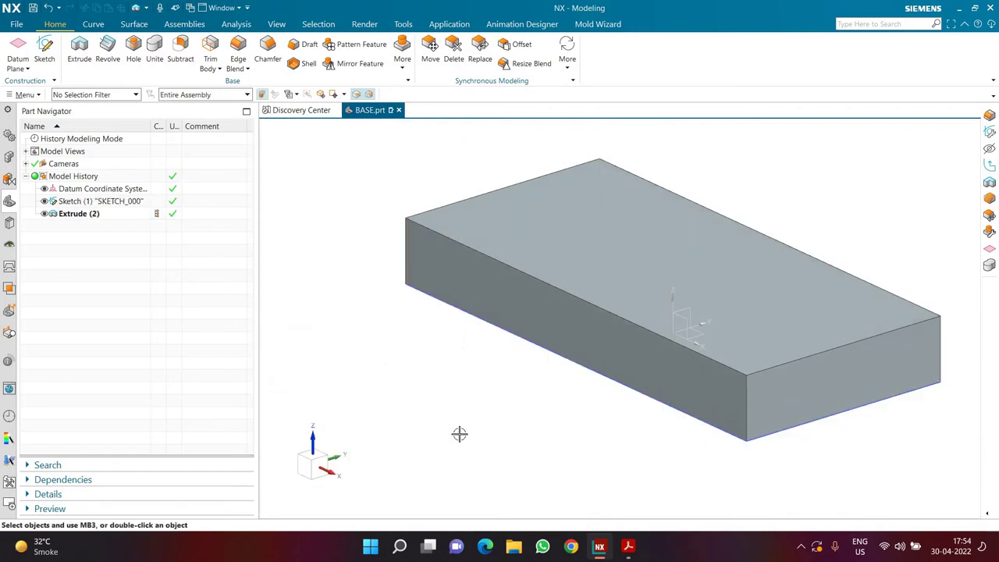
Hide the rectangle sketch of the extruded block
scroll(459, 434, "up", 1)
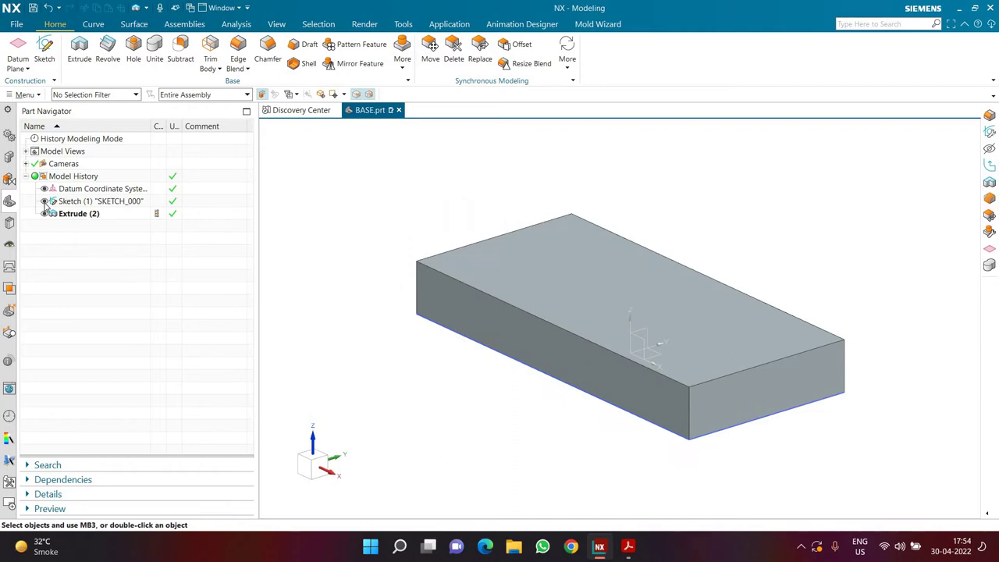
right_click(84, 205)
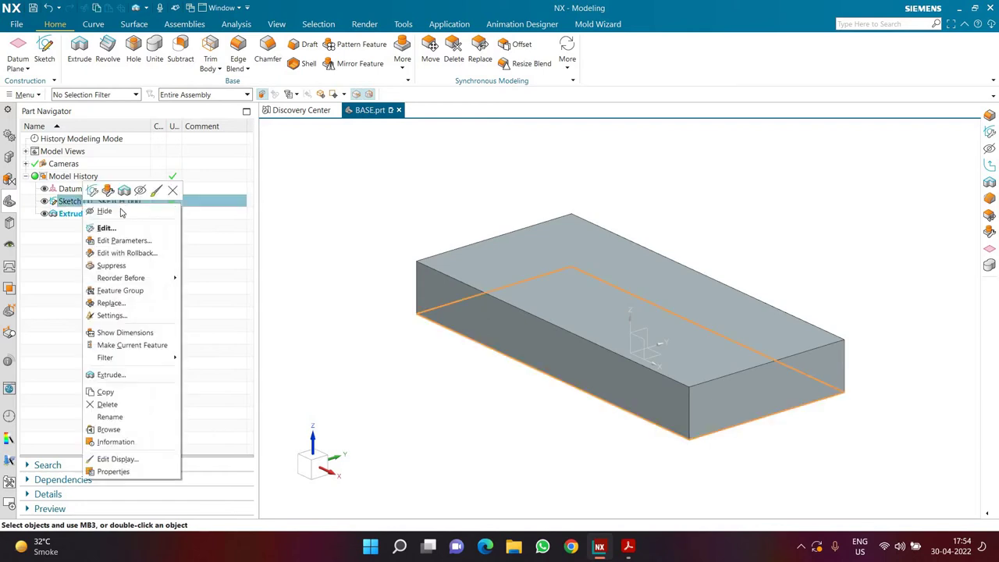
left_click(46, 204)
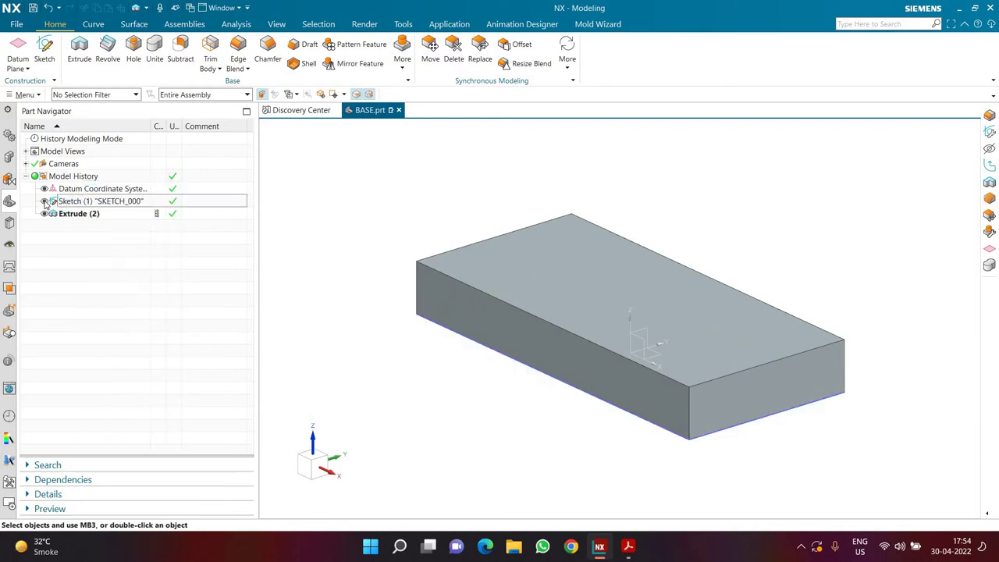
left_click(45, 202)
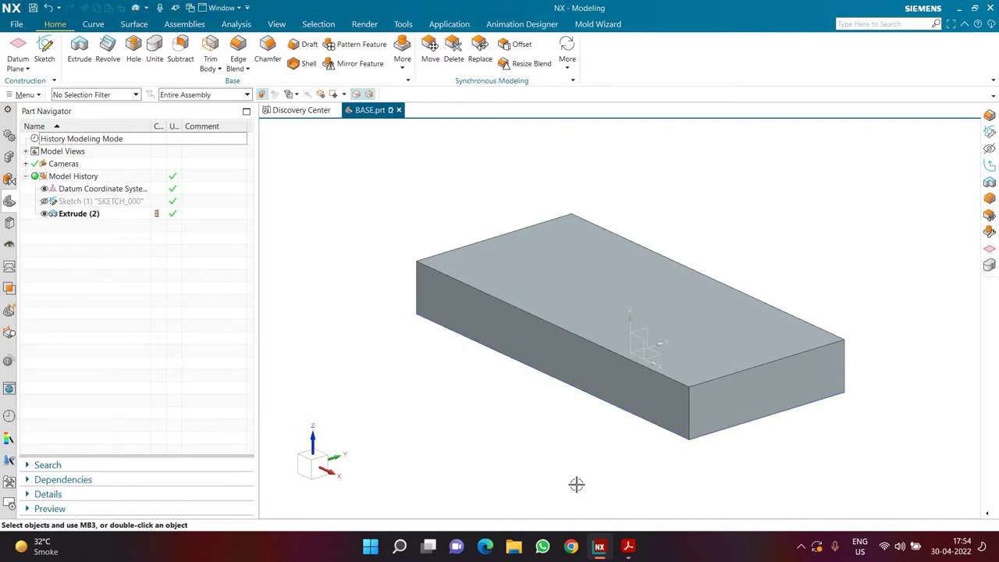
Consult the base drawing in Acrobat Reader, return to NX and start a sketch on the block's top face
key("alt+Tab")
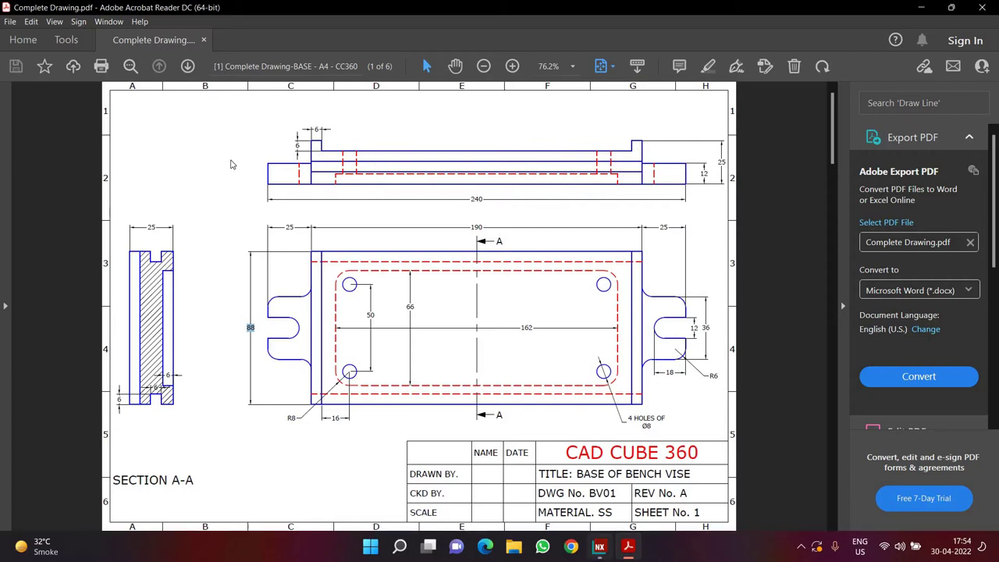
left_click(598, 549)
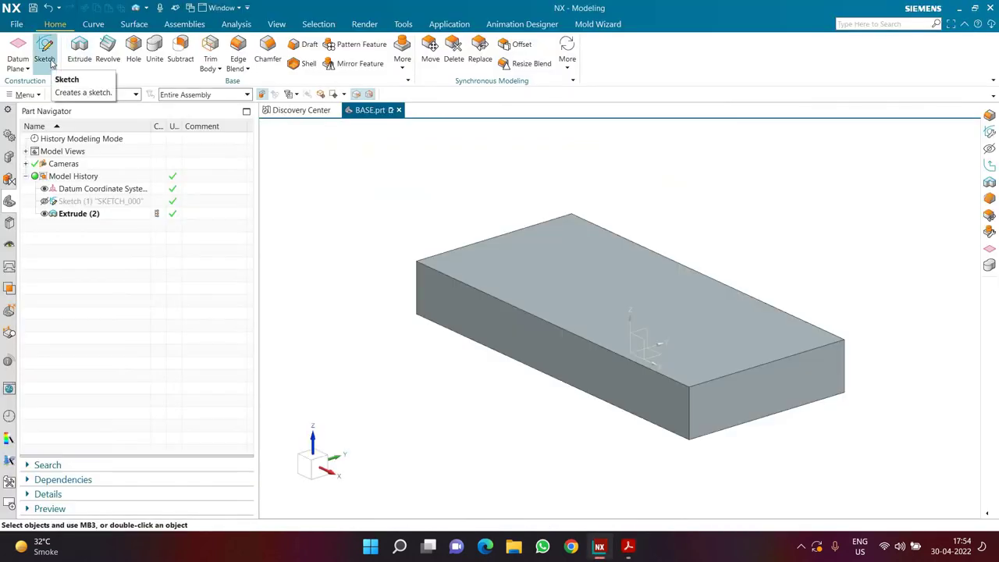
left_click(47, 55)
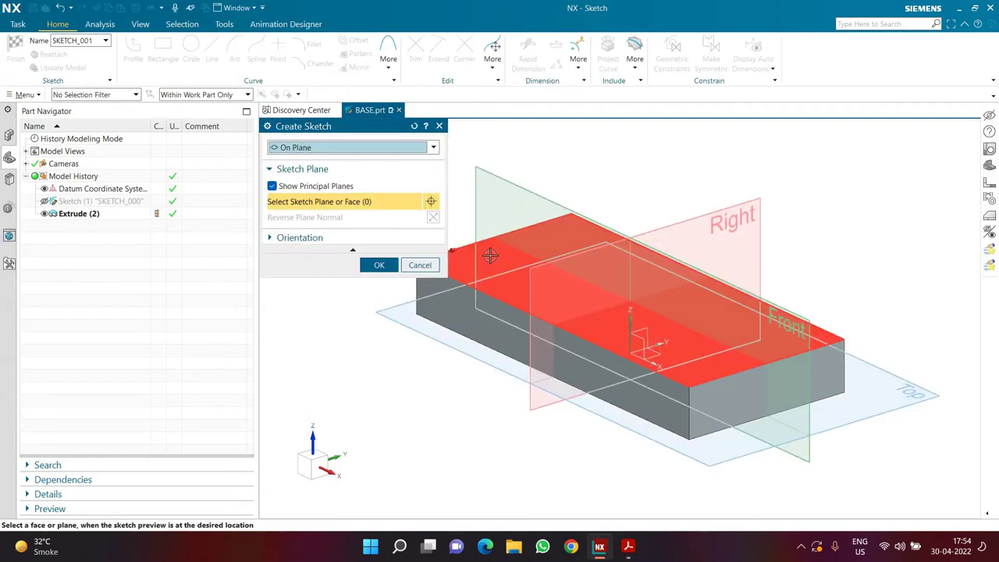
left_click(537, 287)
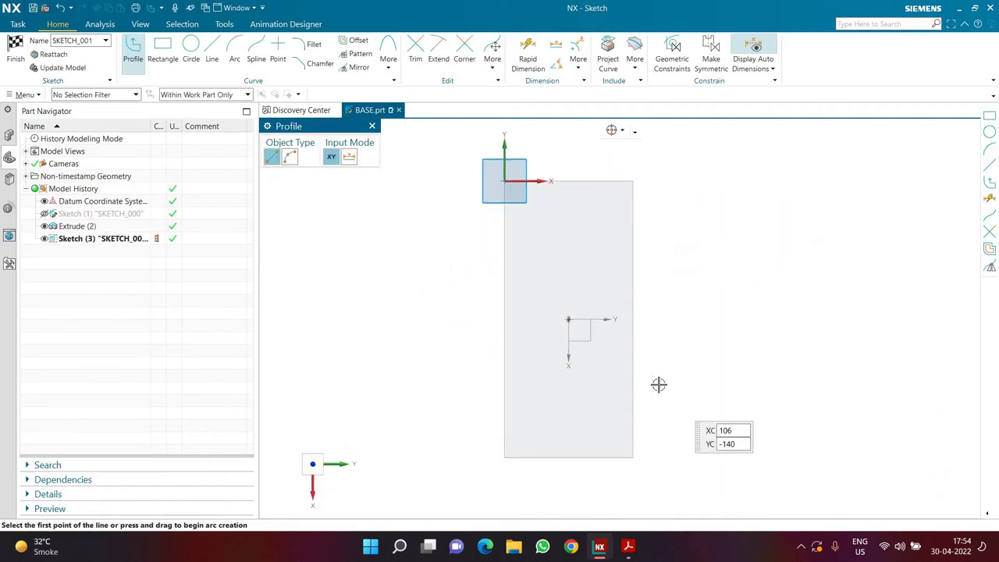
Sketch a rectangle from its center at the datum origin, about 122 mm long and 88 mm wide, reaching both long edges of the block
left_click(164, 59)
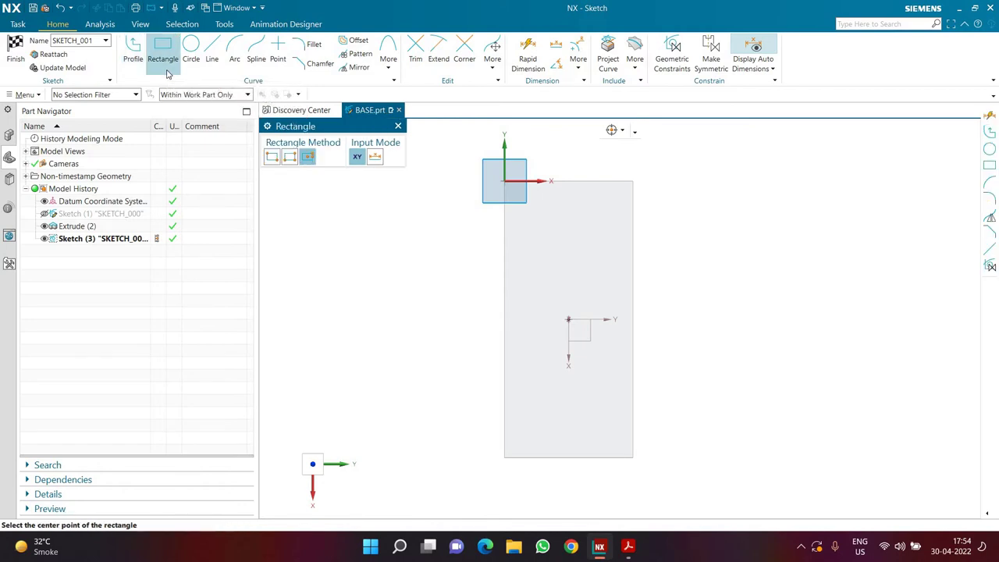
left_click(569, 319)
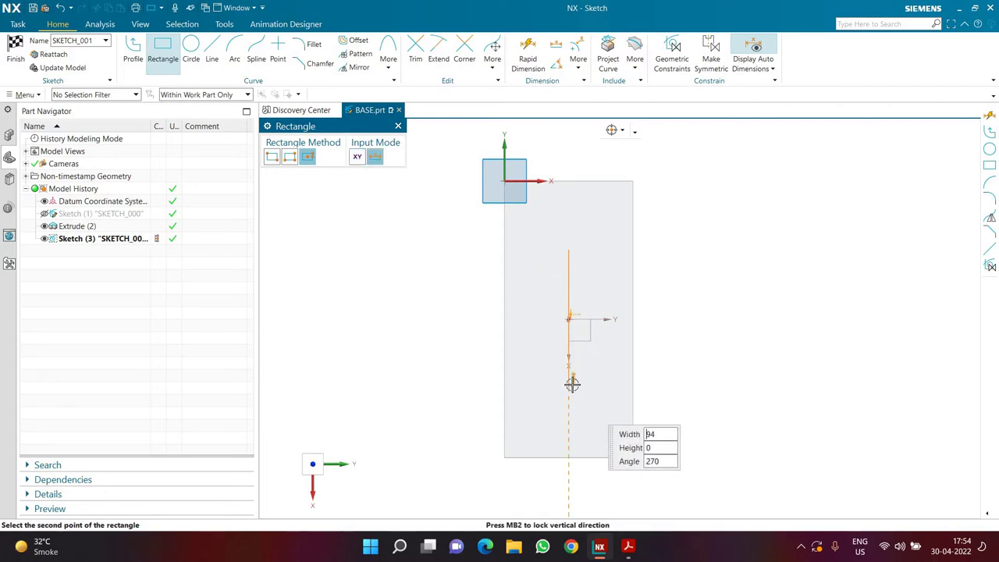
left_click(609, 408)
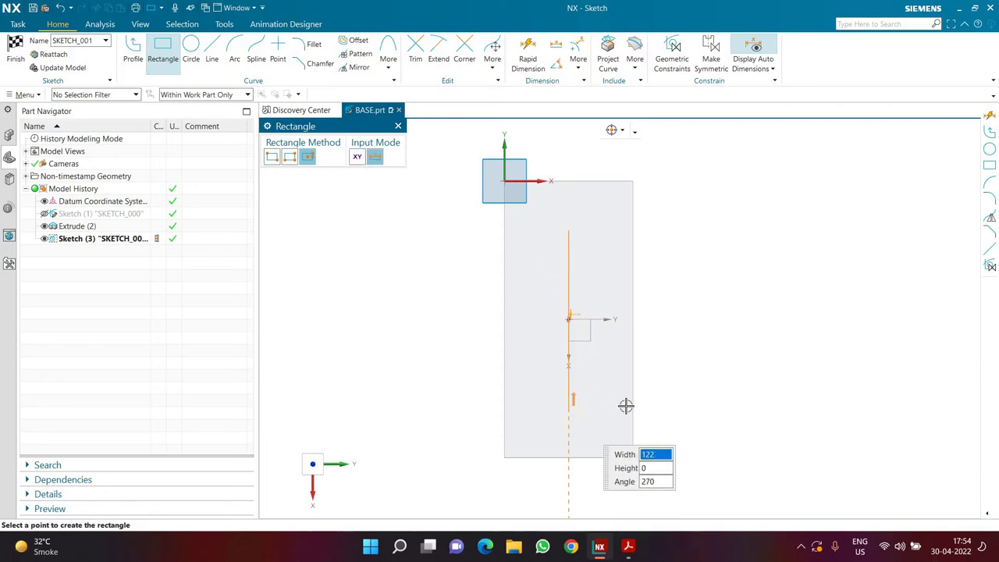
left_click(632, 427)
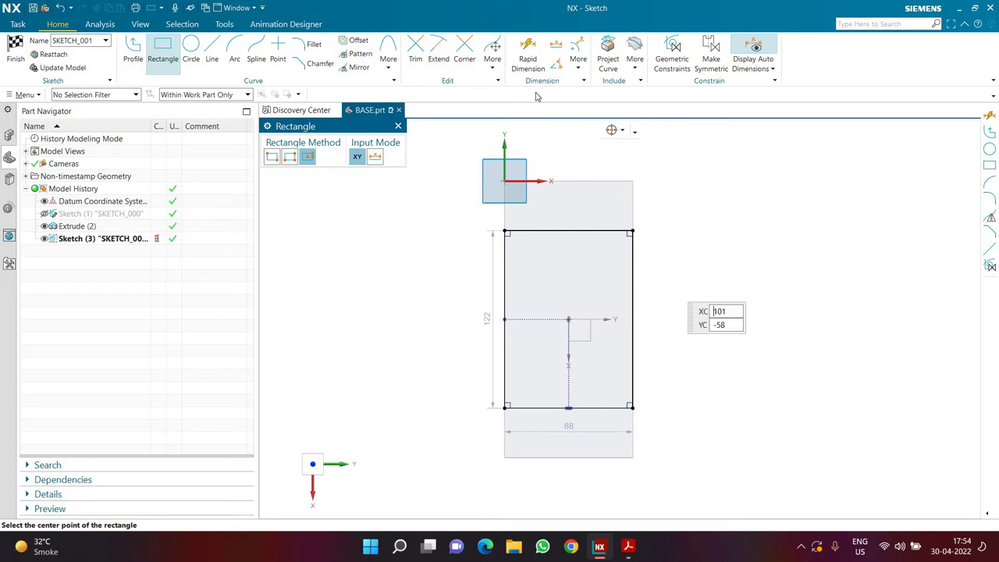
Dimension the gap between the rectangle's short edge and the block's adjacent end edge at 6 mm
left_click(529, 62)
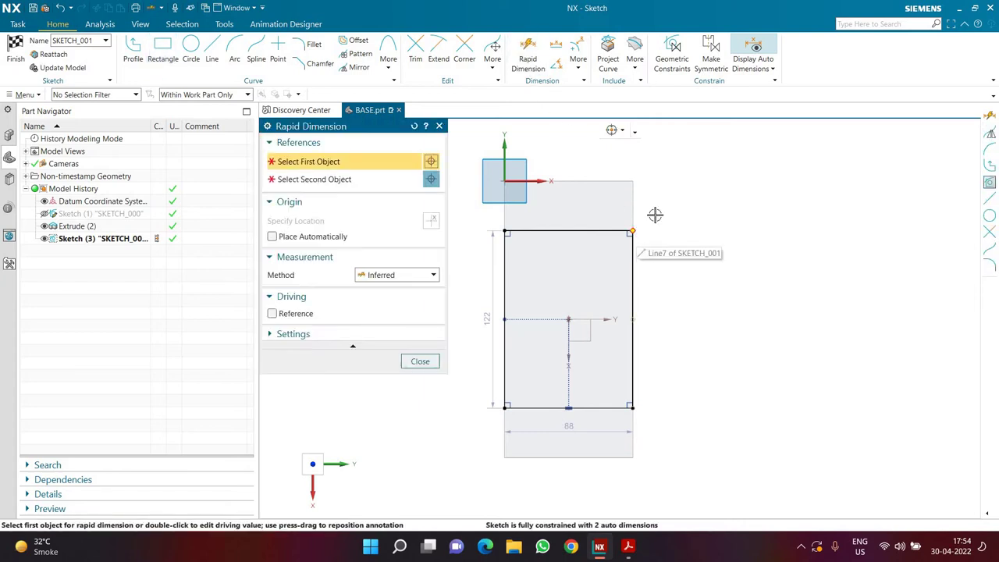
left_click(654, 215)
left_click(635, 181)
left_click(671, 246)
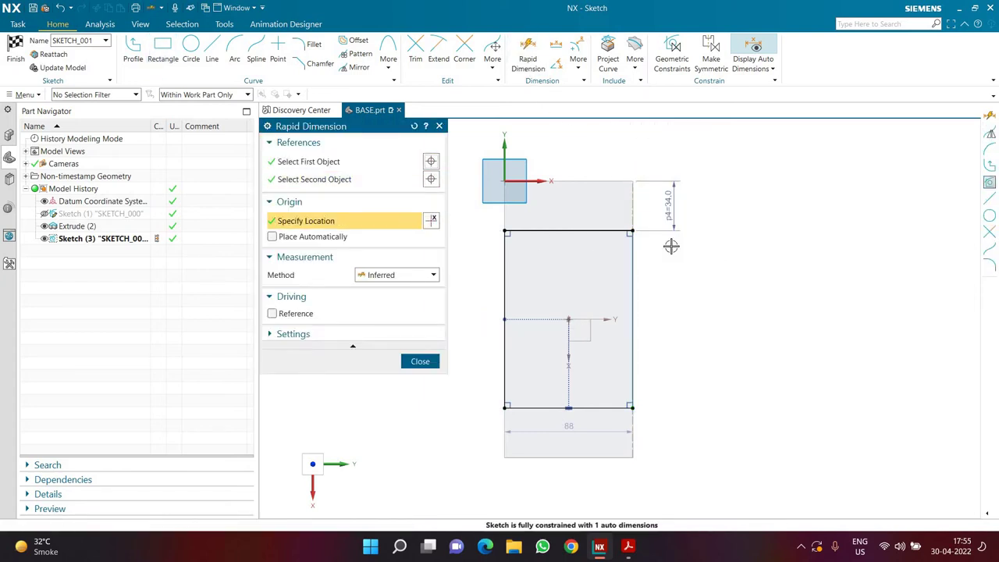
type("6")
key("Return")
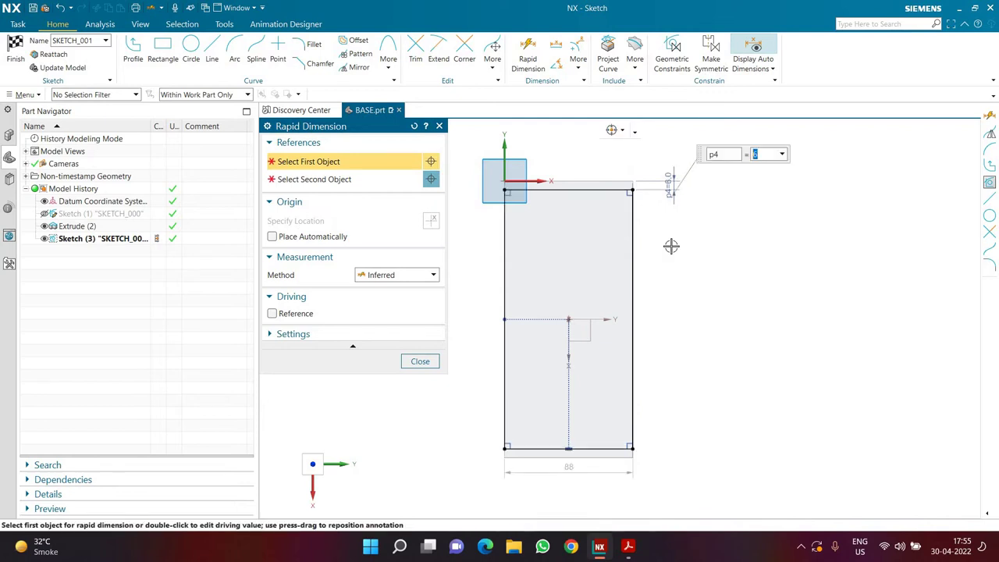
middle_click(642, 448)
Pull the rectangle's corner inward from the block's long edge to narrow the rectangle to about 71.2 mm
scroll(642, 448, "up", 1)
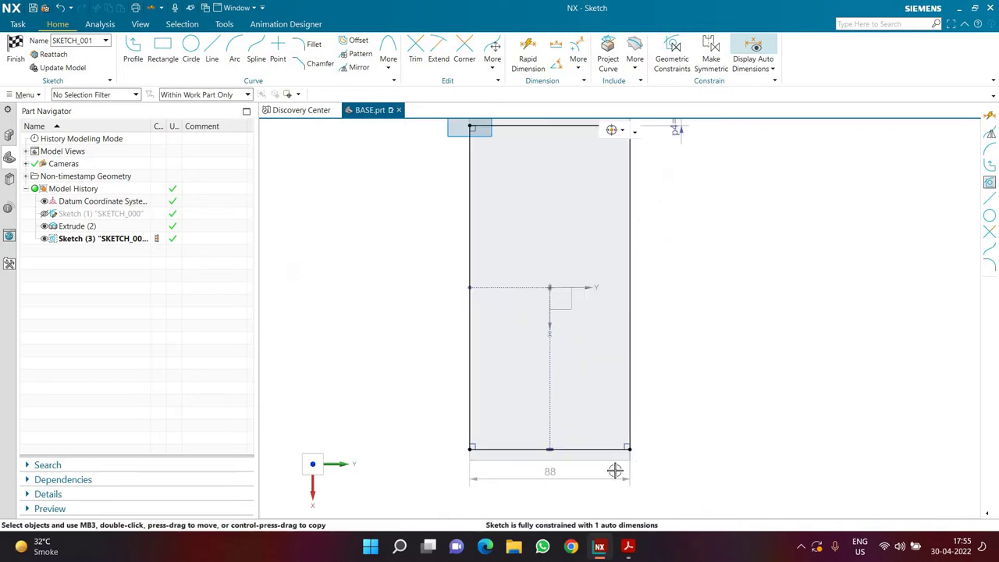
scroll(551, 486, "up", 2)
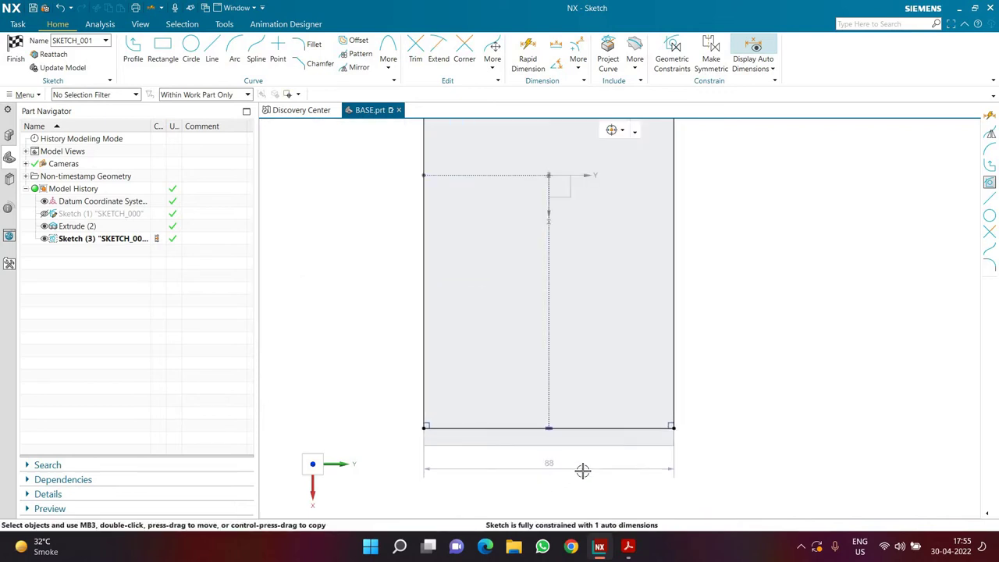
scroll(570, 474, "down", 3)
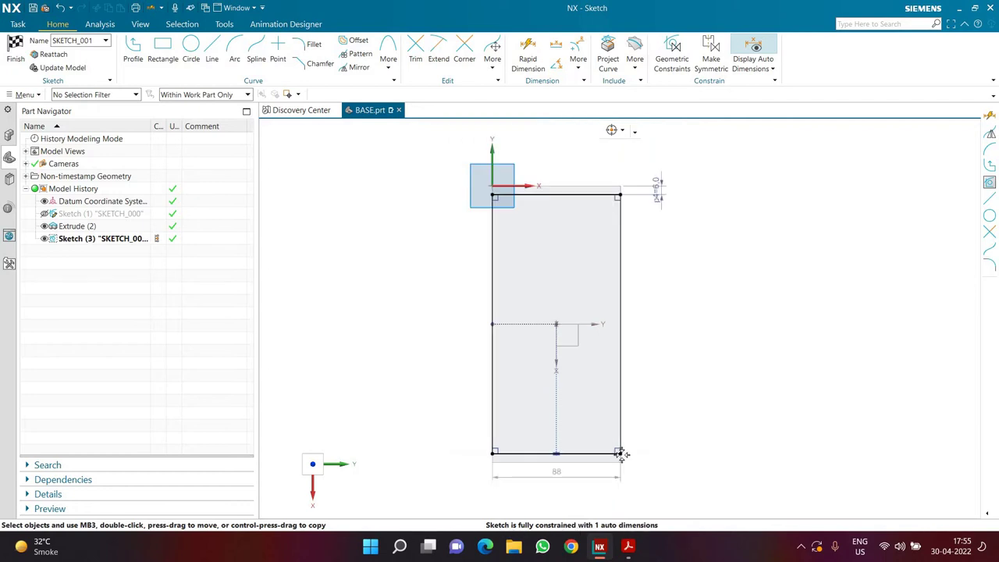
mouse_move(622, 454)
left_mouse_down()
mouse_move(588, 437)
mouse_move(584, 454)
mouse_move(609, 451)
left_mouse_up()
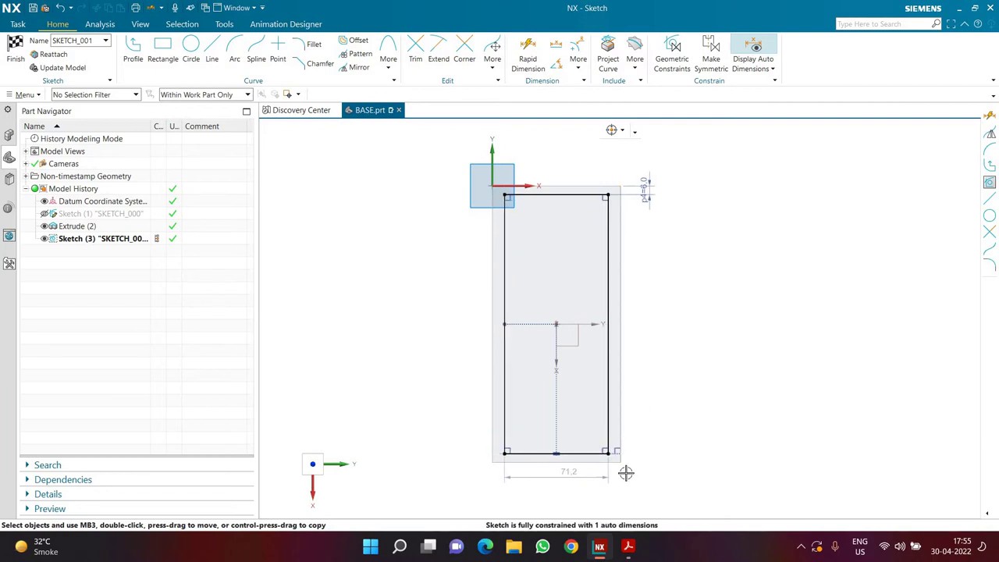
Constrain the rectangle's corner onto the block's long edge with Point on Curve and finish the sketch
scroll(626, 472, "up", 5)
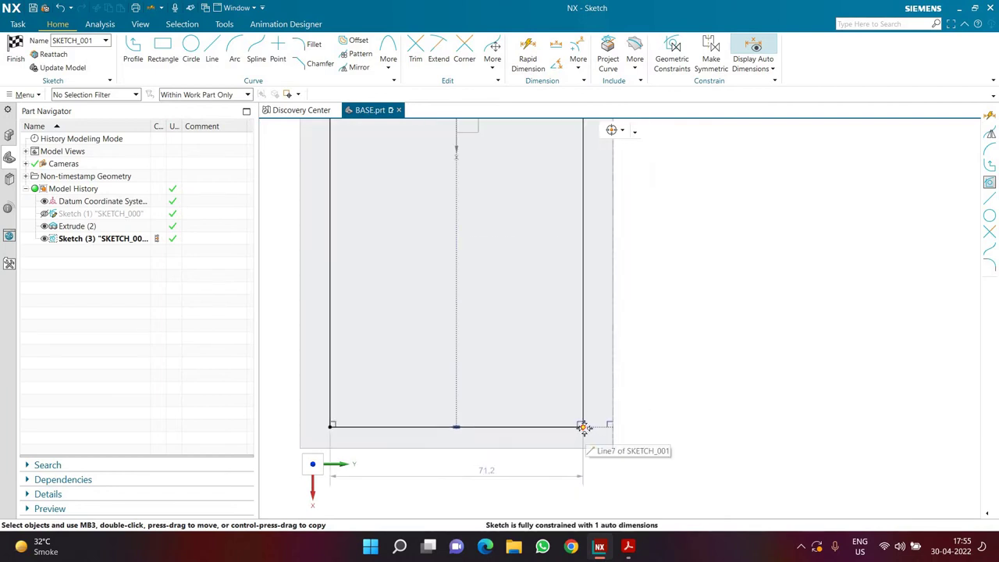
left_click(583, 426)
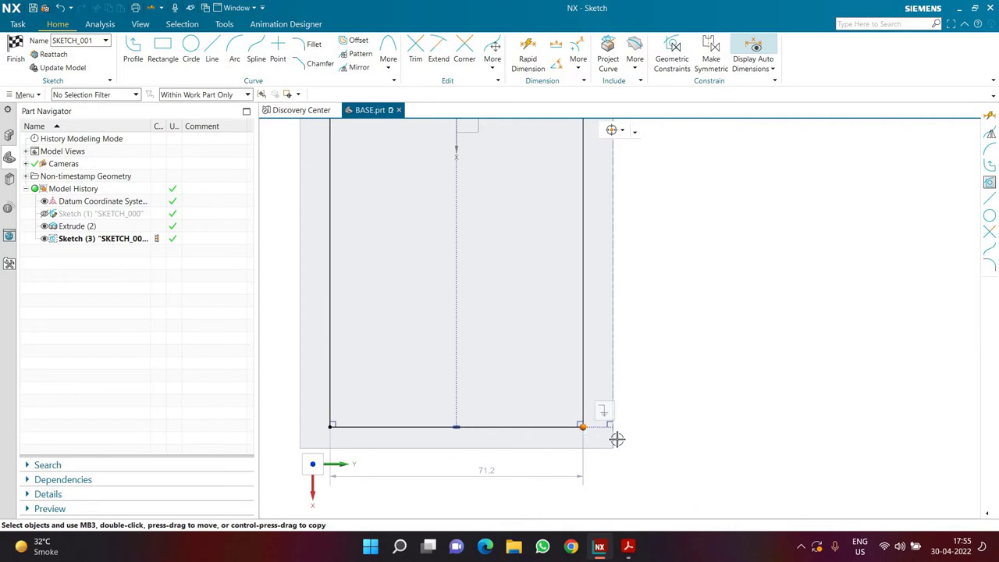
left_click(616, 435)
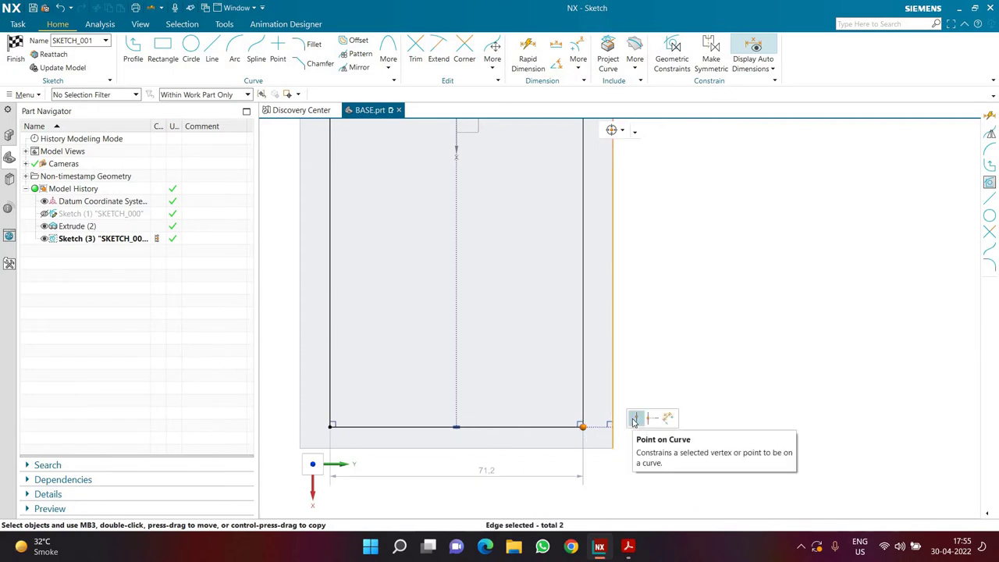
left_click(634, 421)
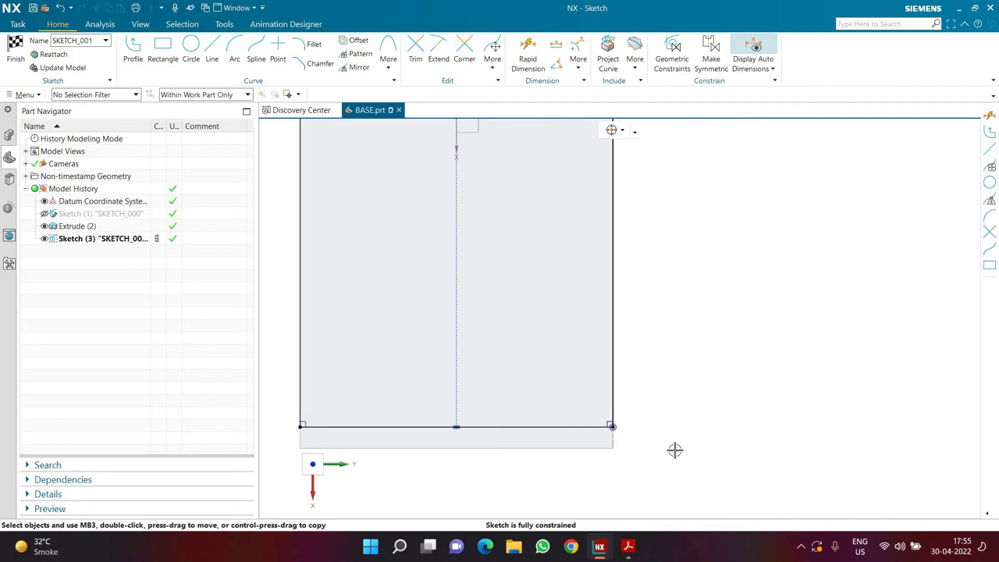
scroll(673, 450, "down", 3)
scroll(687, 351, "up", 1)
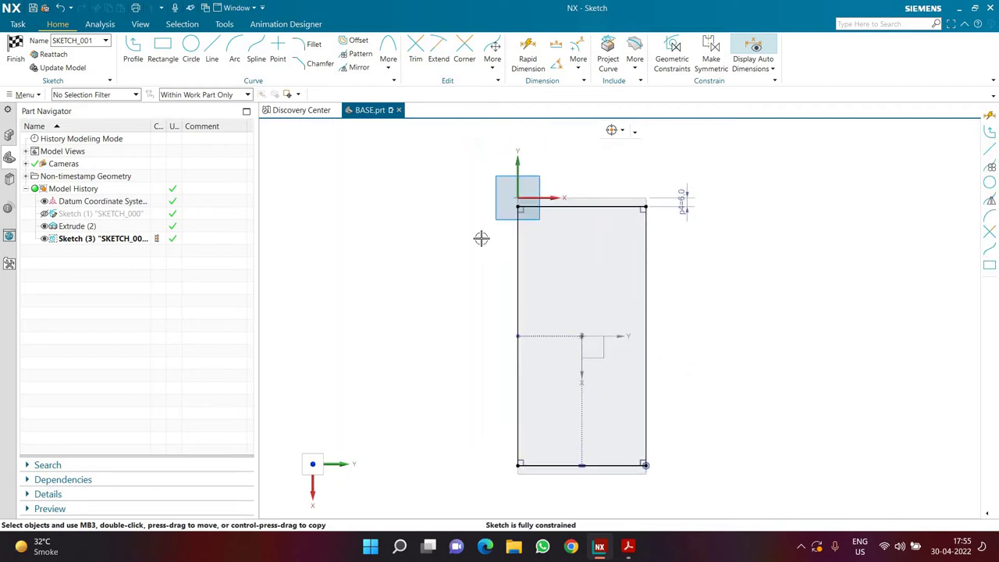
left_click(15, 61)
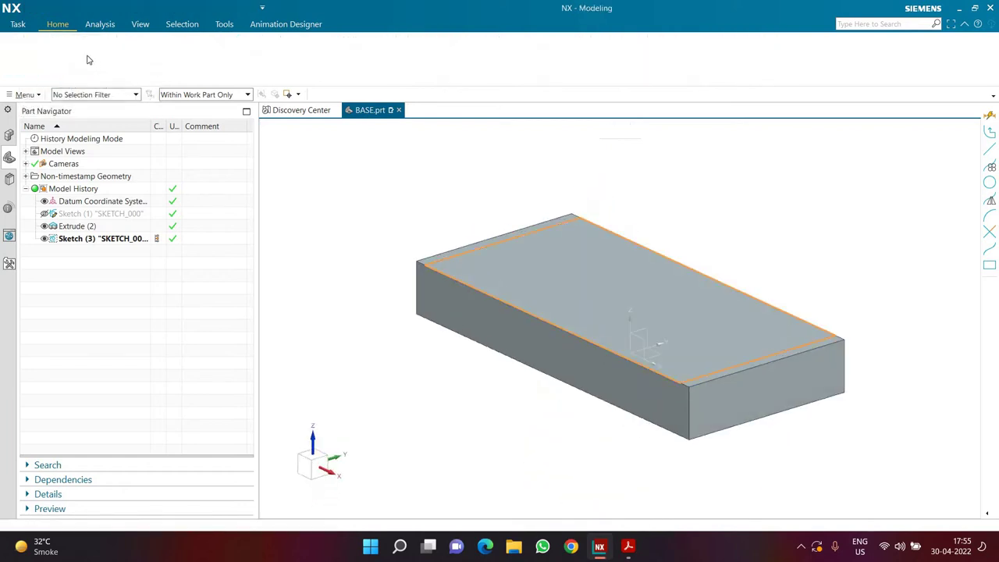
Extrude the top-face rectangle 6 mm in the reversed direction to subtract it from the block, and hide its sketch
left_click(80, 48)
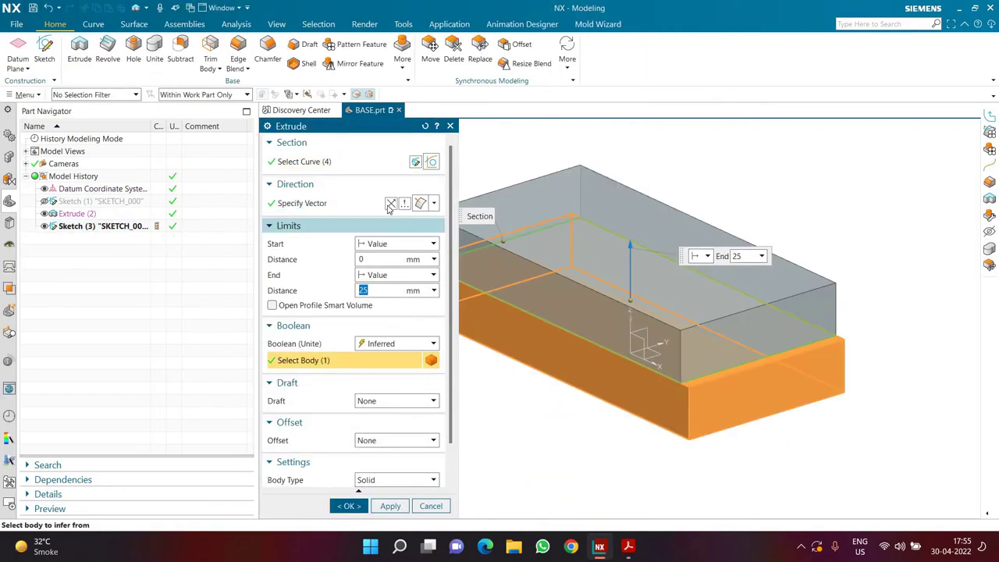
left_click(390, 203)
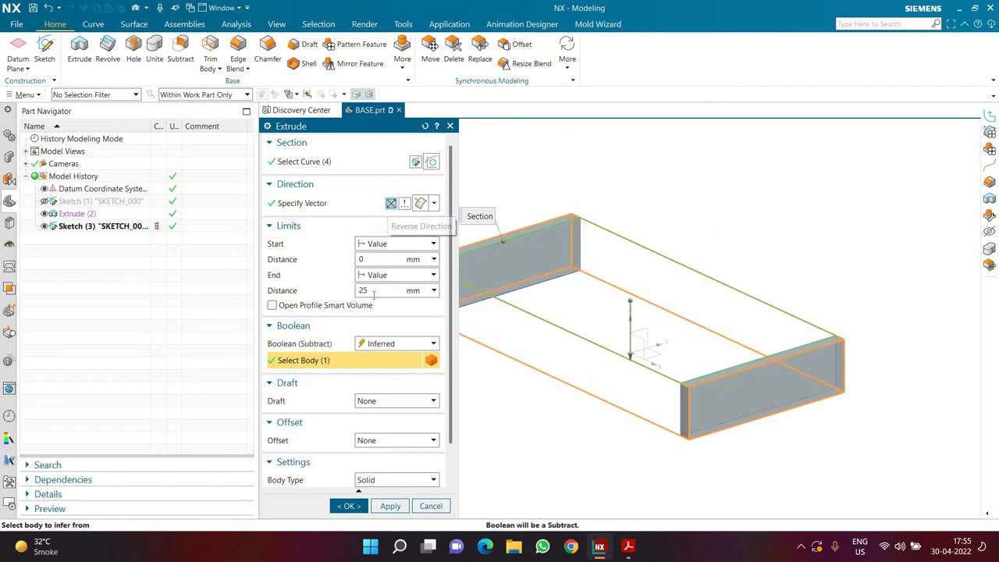
type("6")
key("Return")
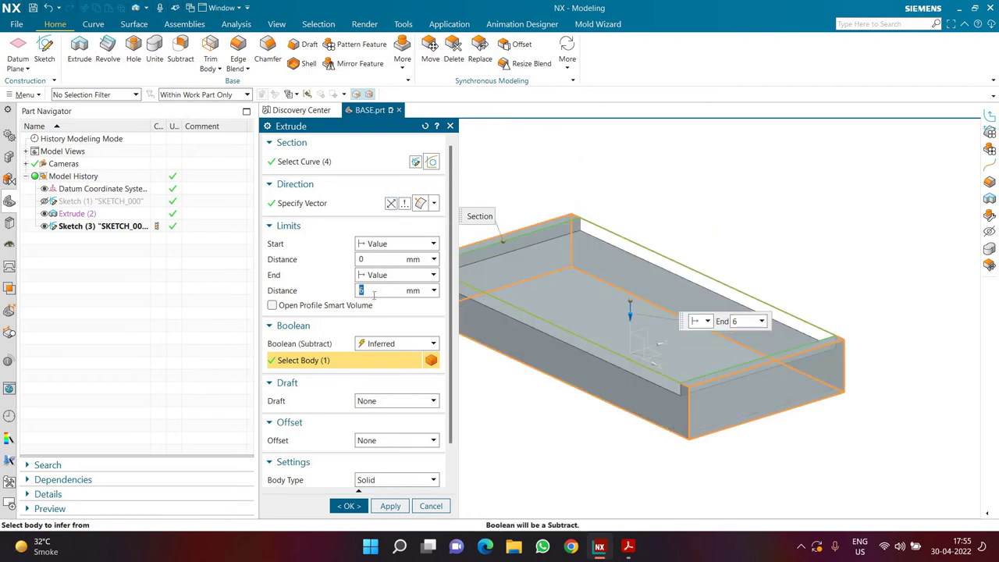
left_click(358, 507)
left_click(45, 226)
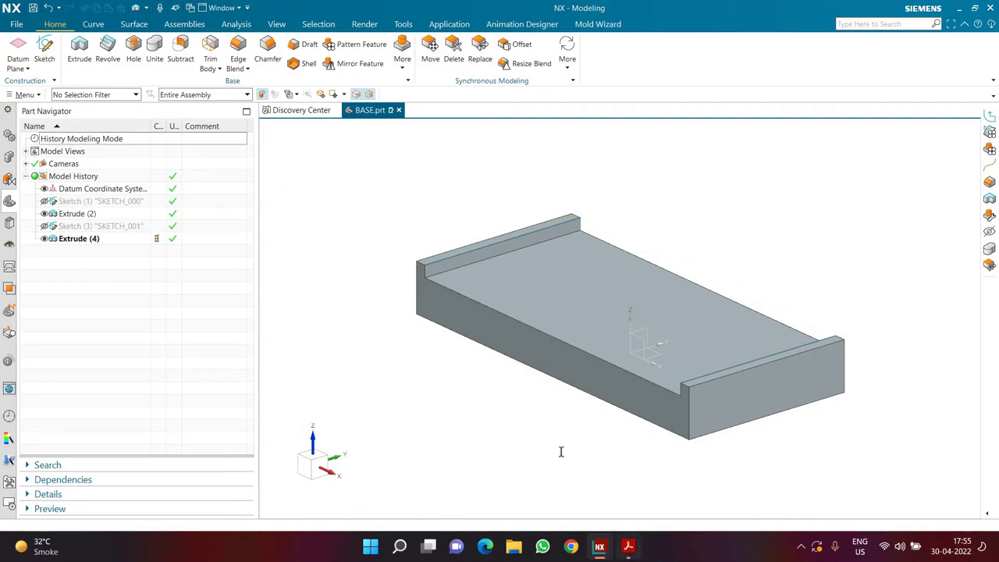
Consult the base drawing in Acrobat Reader, return to NX and start a sketch on the block's bottom face
key("alt+Tab")
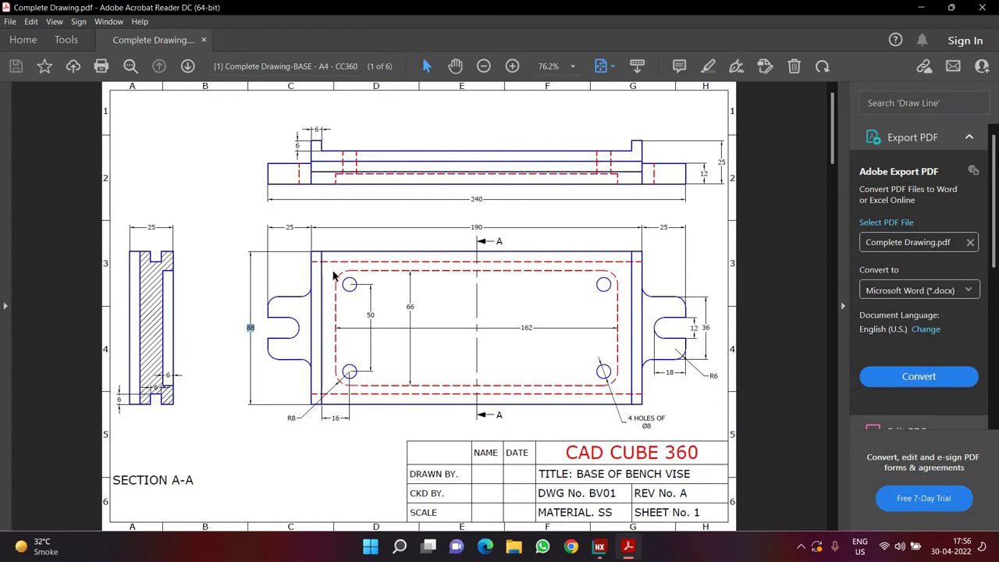
left_click(598, 546)
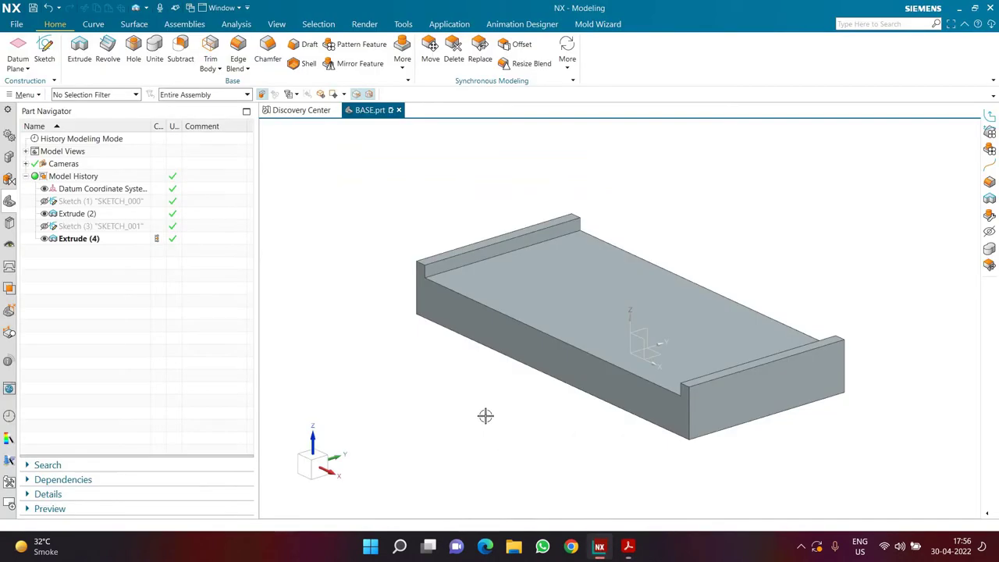
left_click(45, 52)
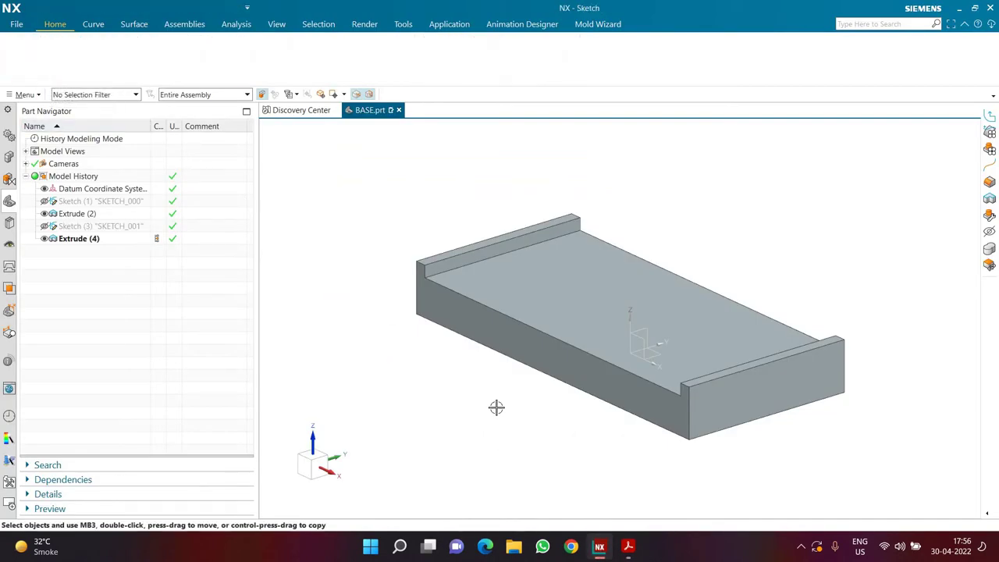
mouse_move(502, 380)
middle_mouse_down()
mouse_move(504, 361)
mouse_move(503, 391)
middle_mouse_up()
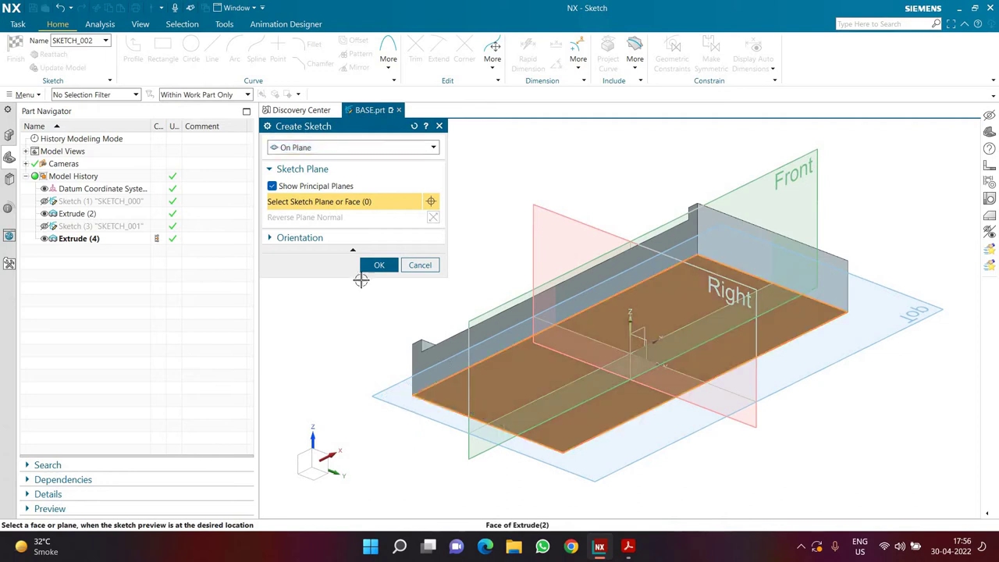
left_click(373, 267)
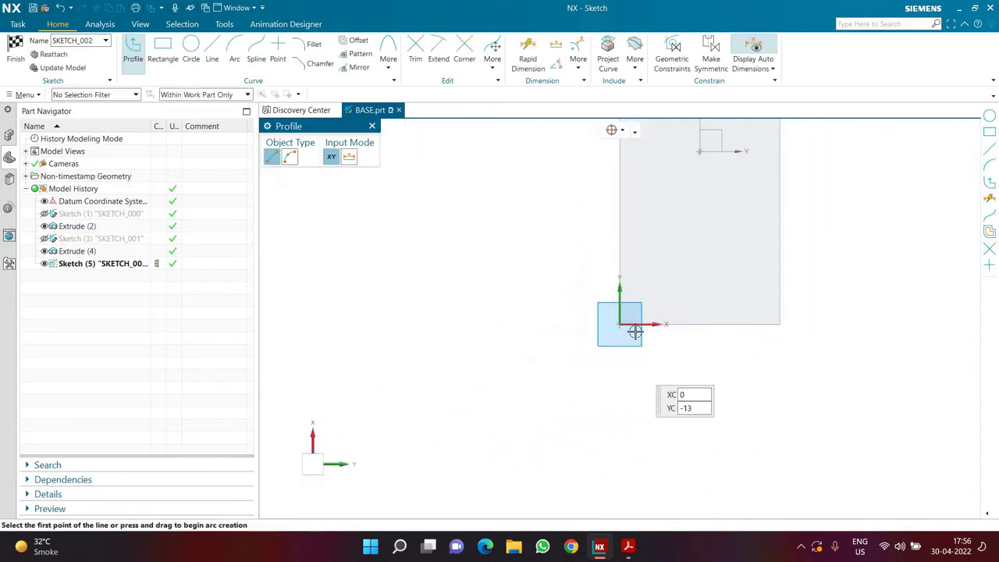
Sketch a rectangle from its center at the datum origin on the bottom face, about 120 mm long and 53.8 mm wide
left_click(162, 48)
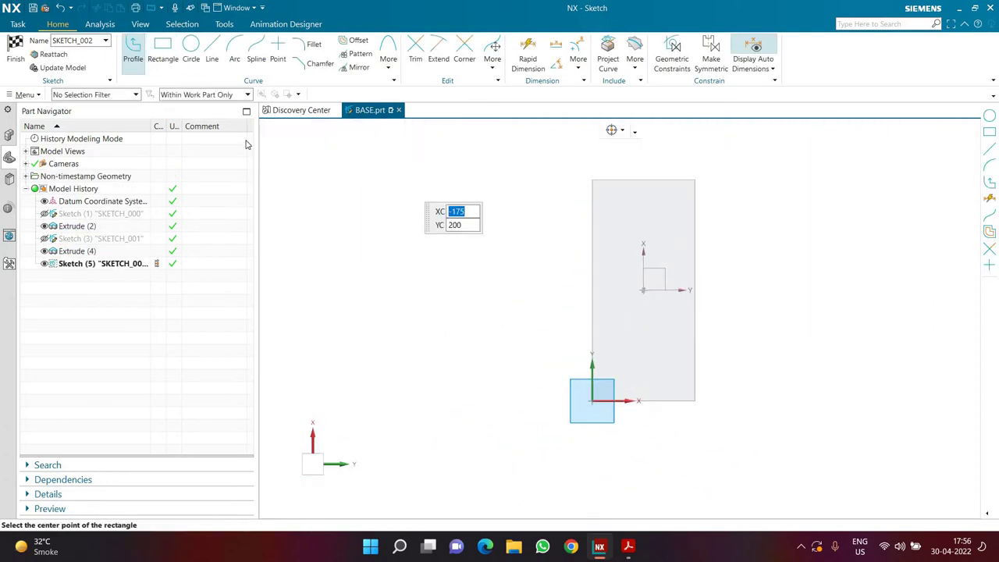
left_click(642, 292)
left_click(668, 364)
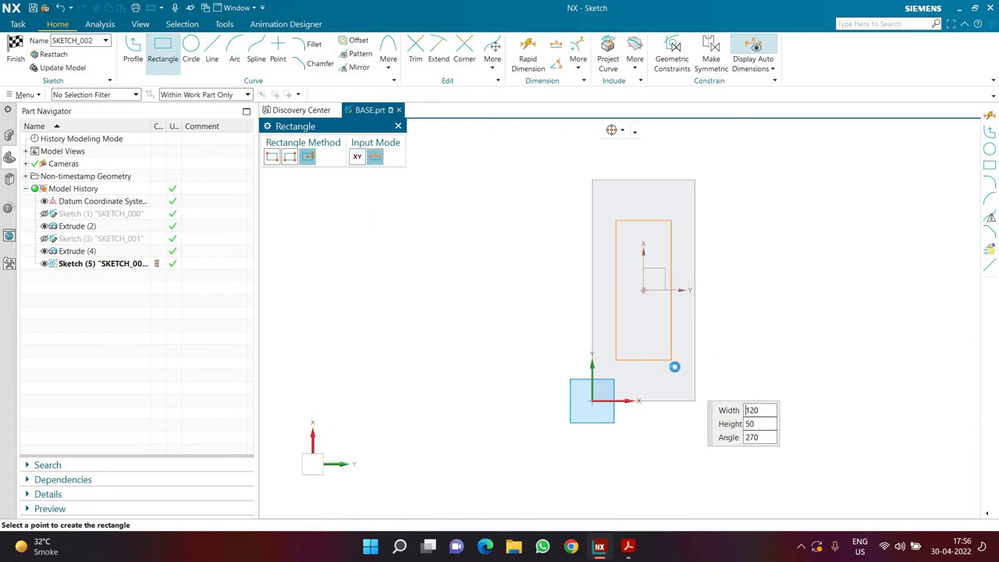
left_click(674, 367)
scroll(740, 319, "down", 2)
key("Escape")
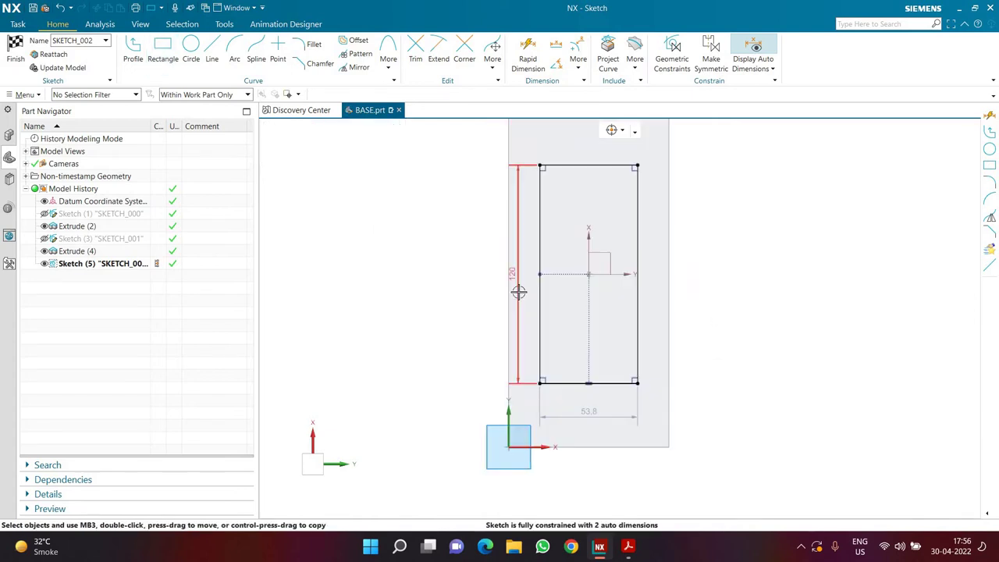
Set the bottom-face rectangle's length to 162 mm
double_click(519, 292)
type("1")
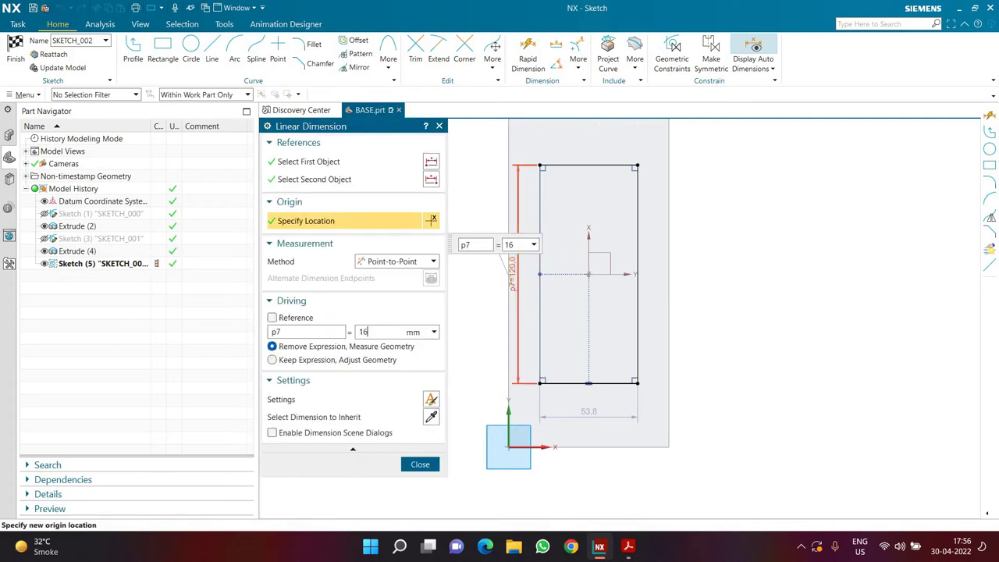
type("62")
key("Return")
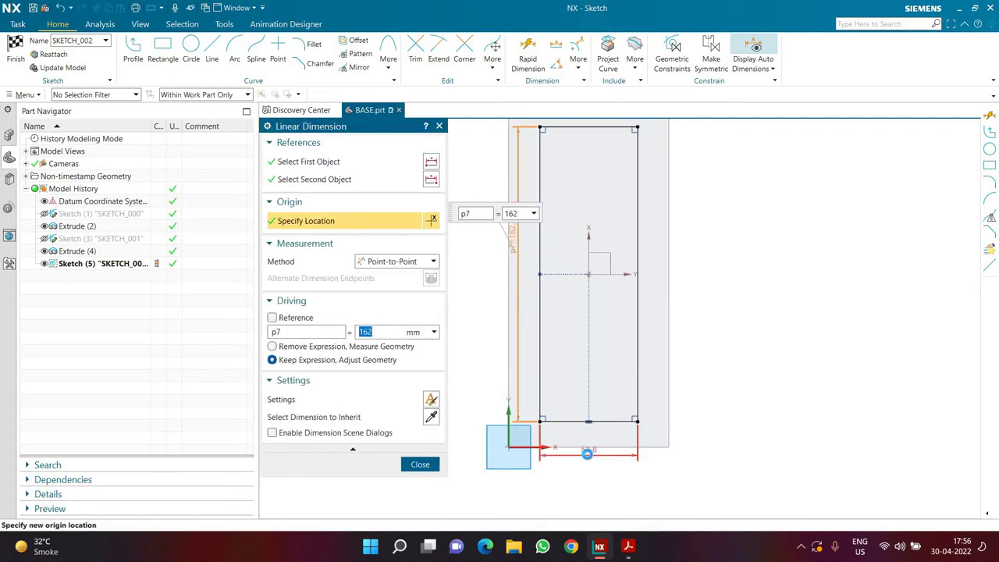
Set the bottom-face rectangle's width to 62 mm
double_click(587, 453)
type("62")
key("Return")
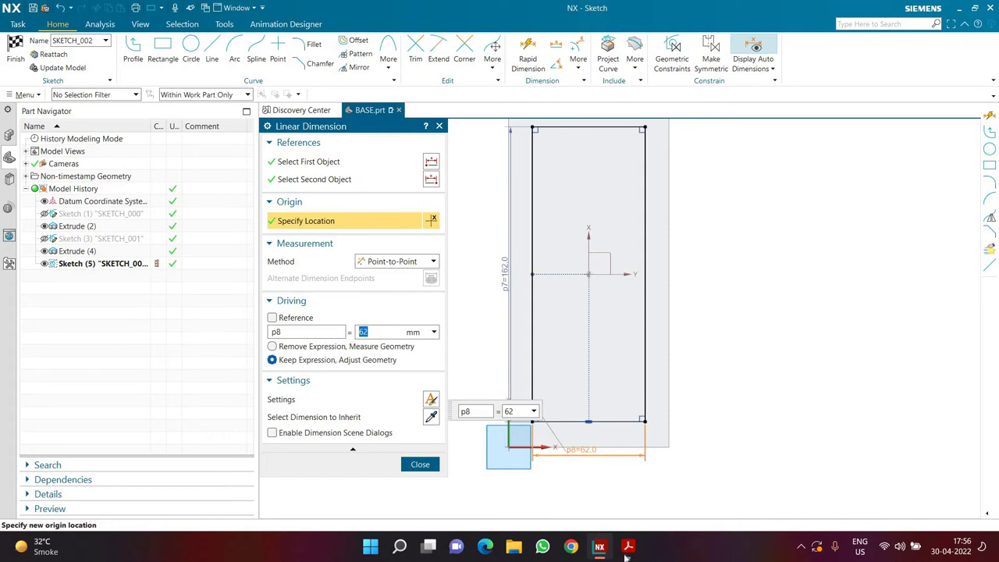
Check the rectangle's width in the Acrobat drawing, set it to 66 mm in NX and finish the sketch
left_click(626, 555)
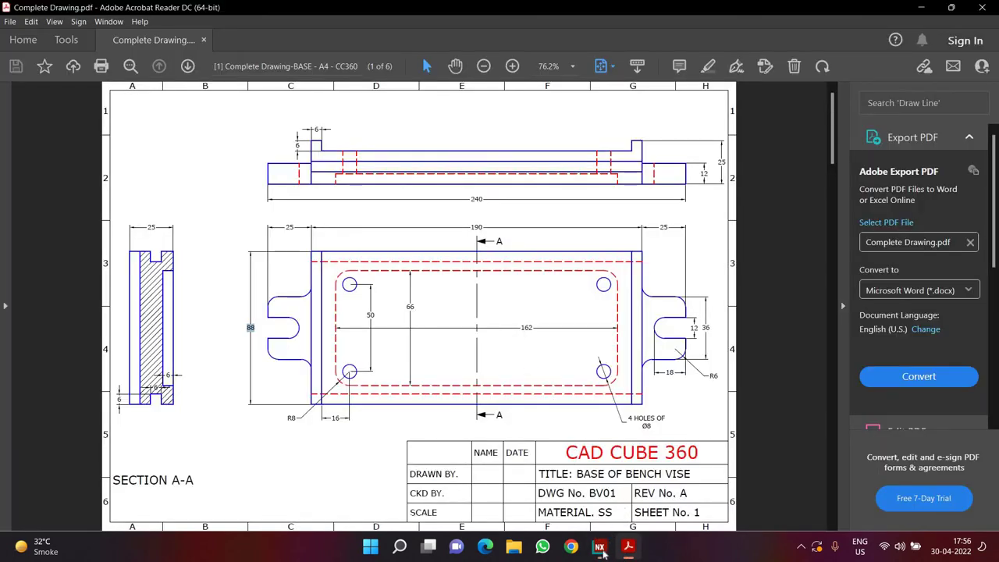
left_click(601, 550)
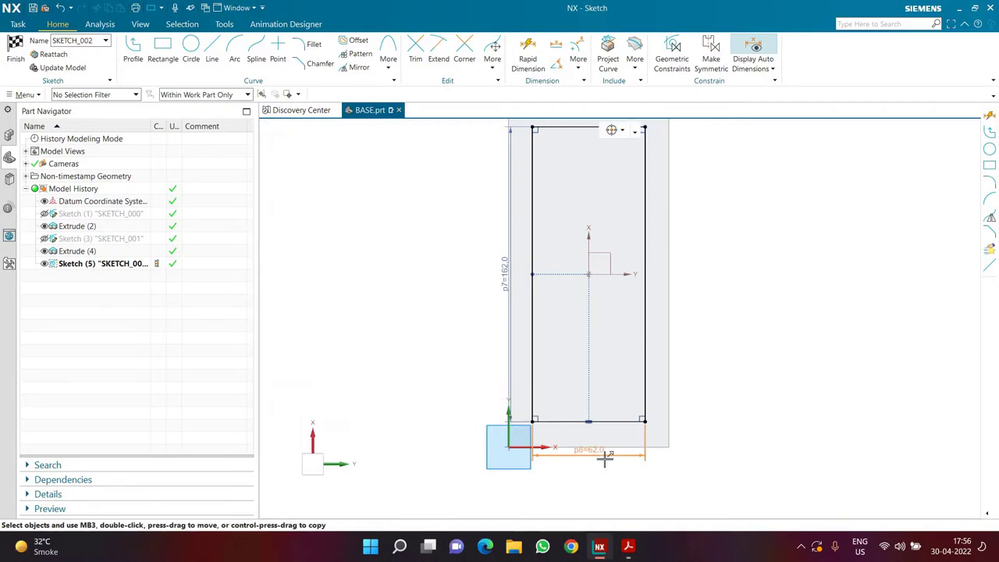
double_click(605, 459)
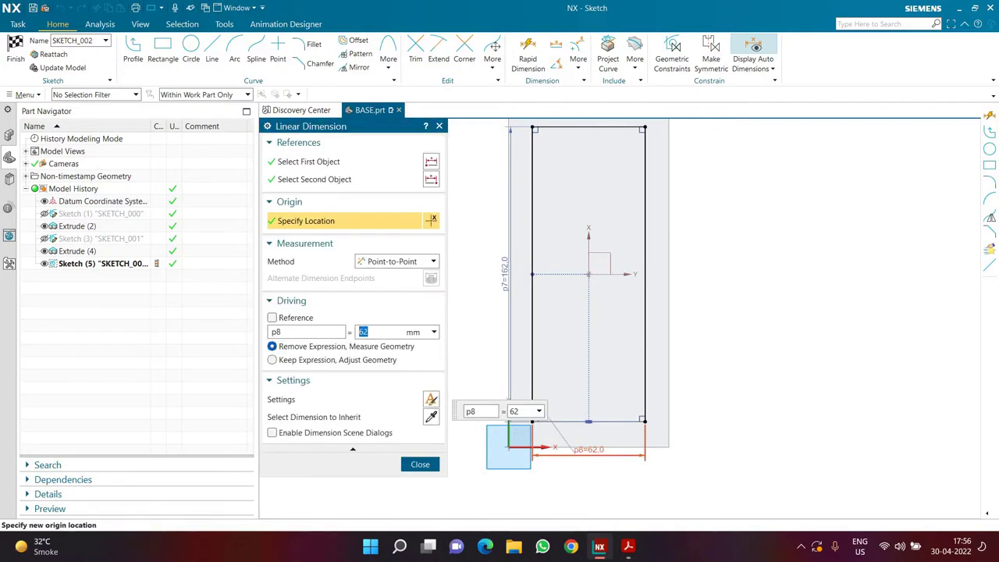
middle_click(605, 459)
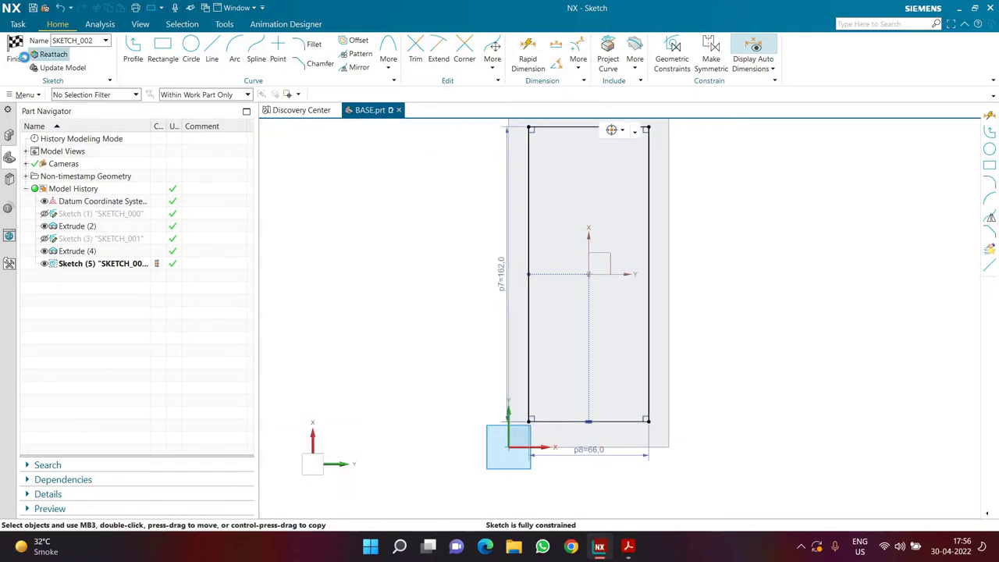
left_click(22, 55)
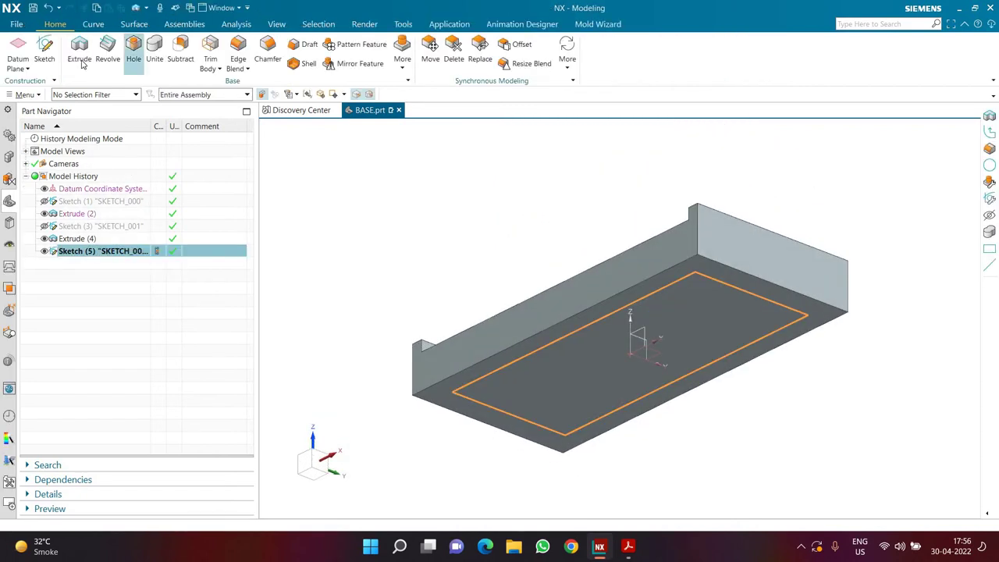
Set up an Extrude of the bottom-face rectangle, reversing its direction so it subtracts 6 mm into the block
left_click(80, 53)
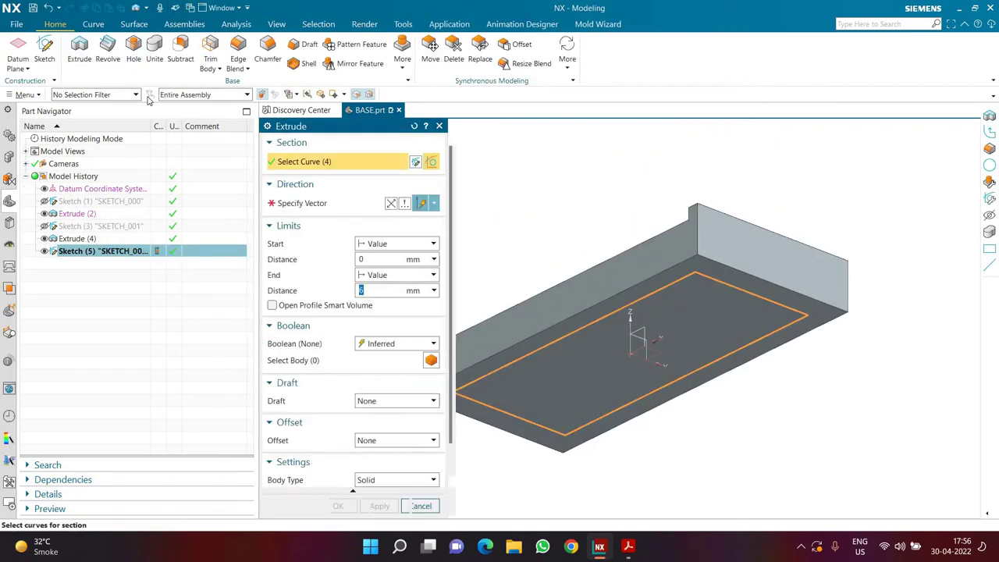
left_click(390, 204)
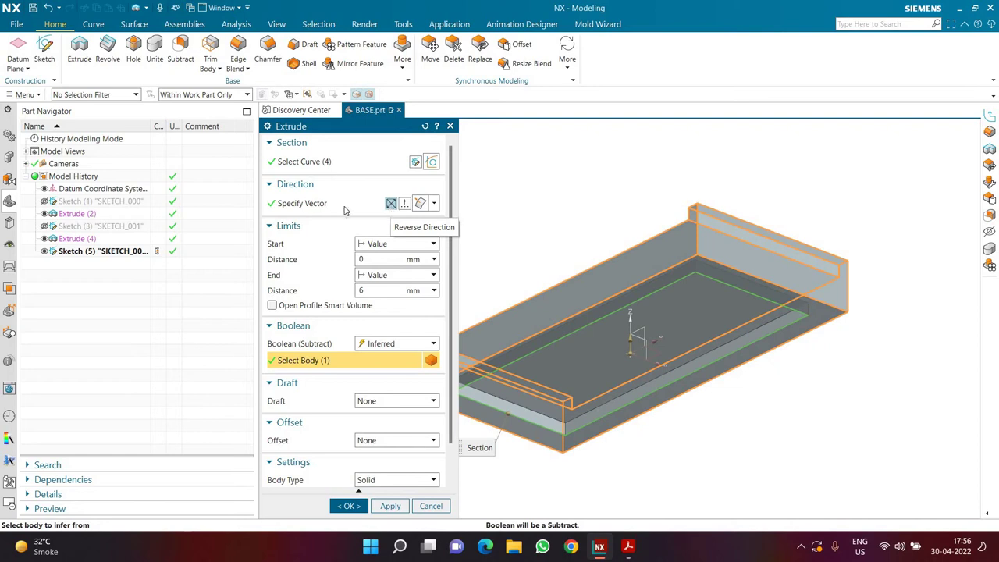
left_click(391, 203)
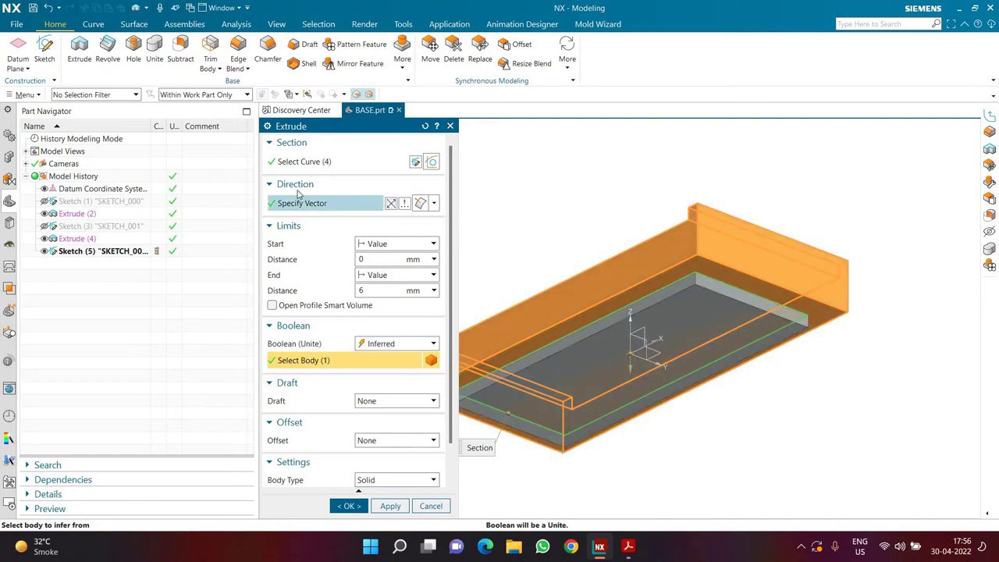
left_click(391, 203)
left_click(391, 203)
left_click(391, 203)
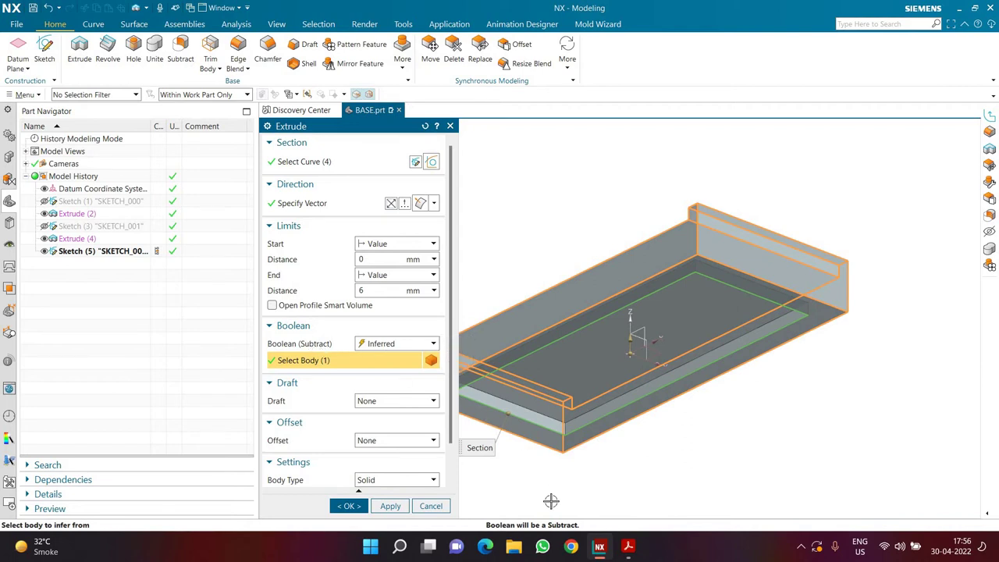
Switch to the Acrobat drawing and check the pocket's depth in section A-A
left_click(628, 548)
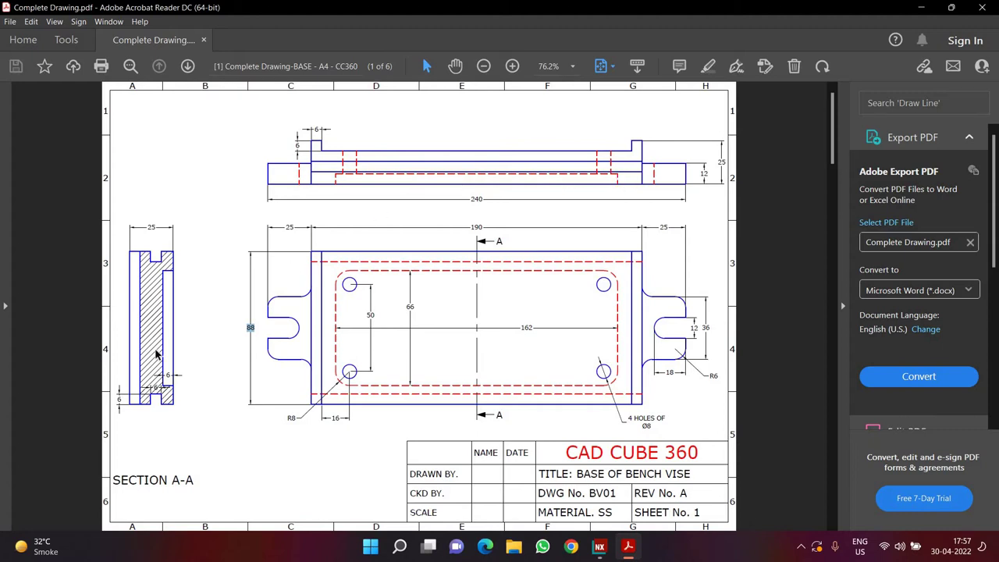
scroll(118, 385, "up", 4, "ctrl")
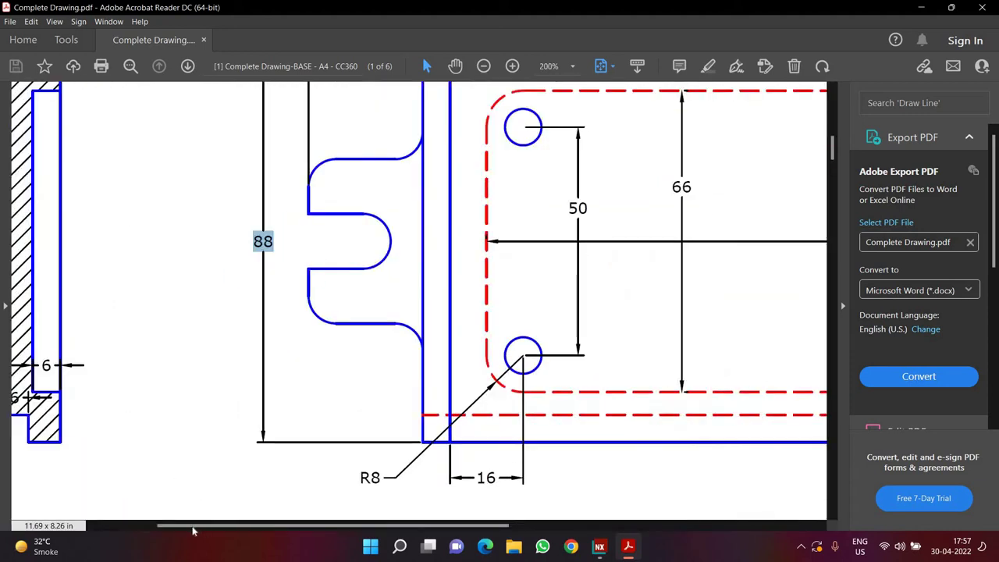
left_click_drag(194, 530, 134, 530)
scroll(180, 389, "down", 1, "ctrl")
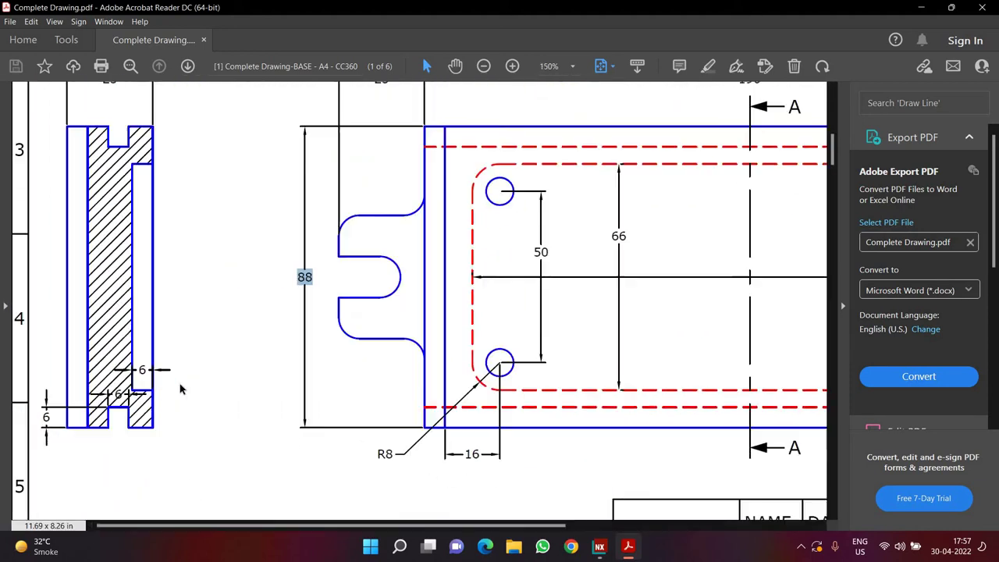
key("ctrl+0")
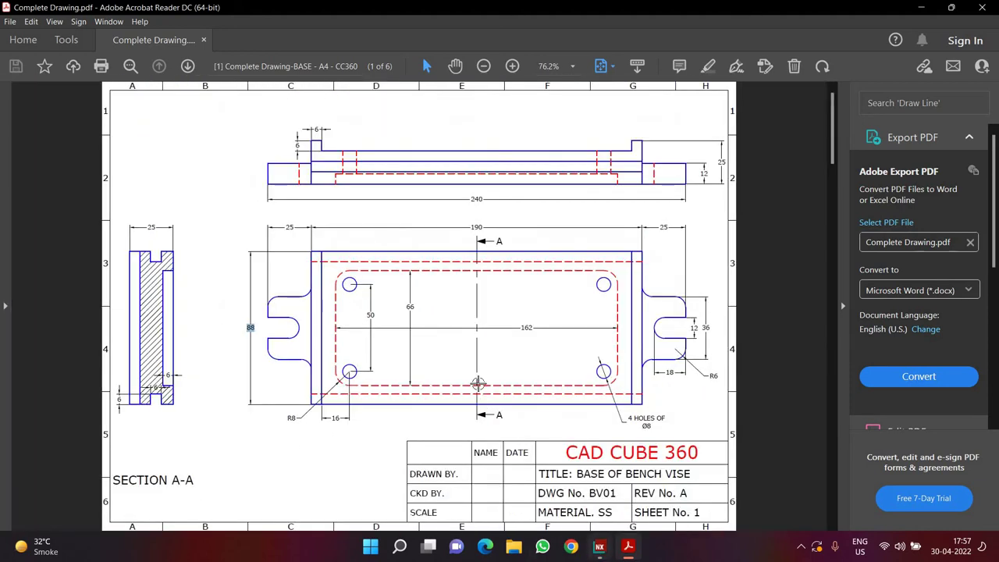
Apply the 6 mm subtracting extrude of the bottom-face rectangle in NX and hide its sketch
left_click(599, 548)
double_click(388, 289)
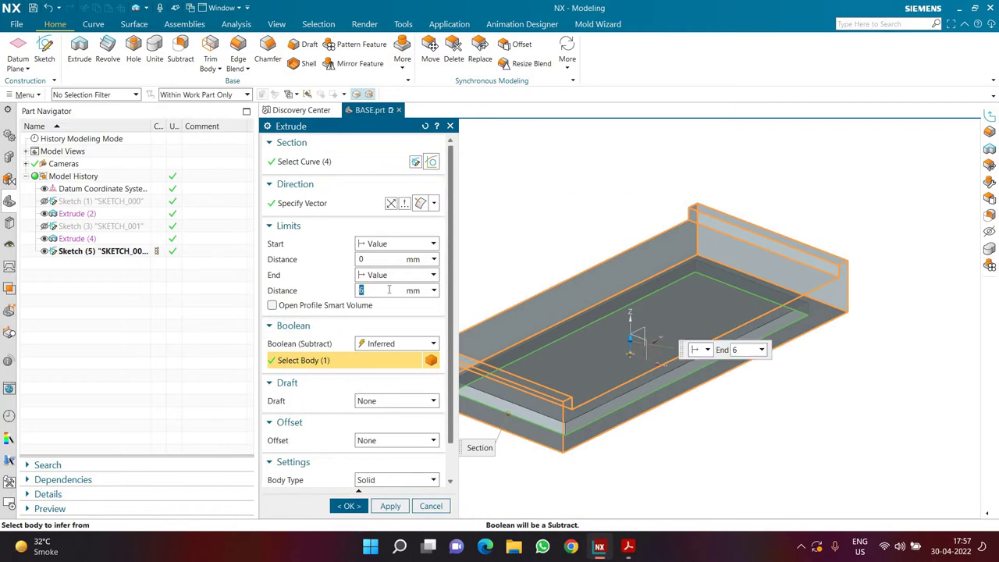
left_click(353, 509)
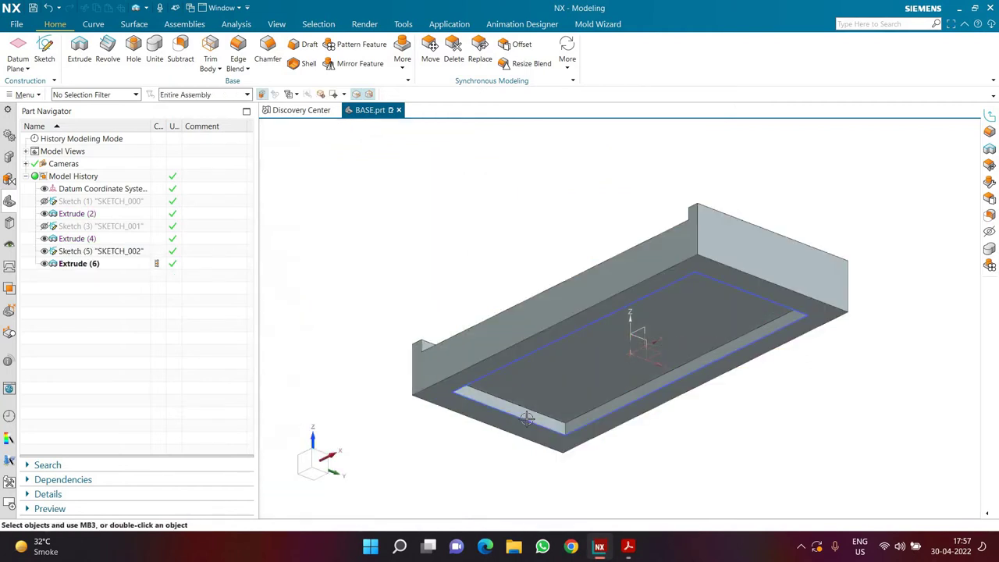
left_click(44, 251)
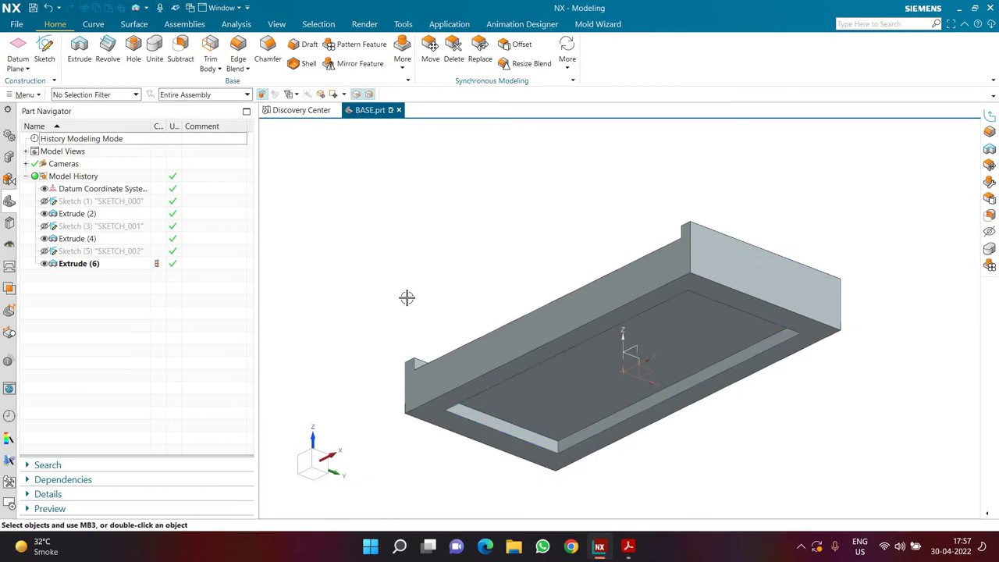
Check the pocket's corner radius in the Acrobat drawing and start an Edge Blend in NX with an 8 mm radius
left_click(627, 546)
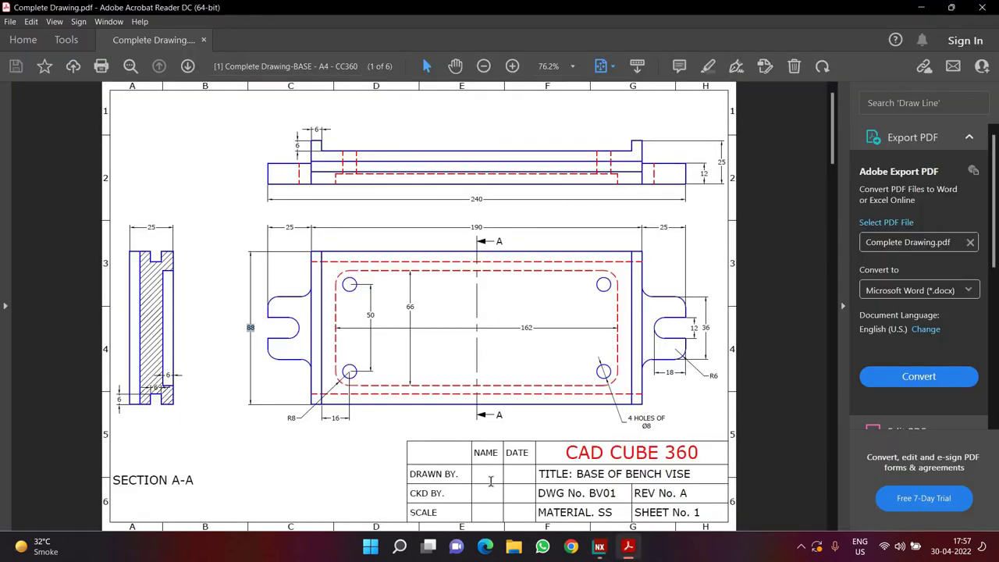
scroll(331, 391, "up", 4, "ctrl")
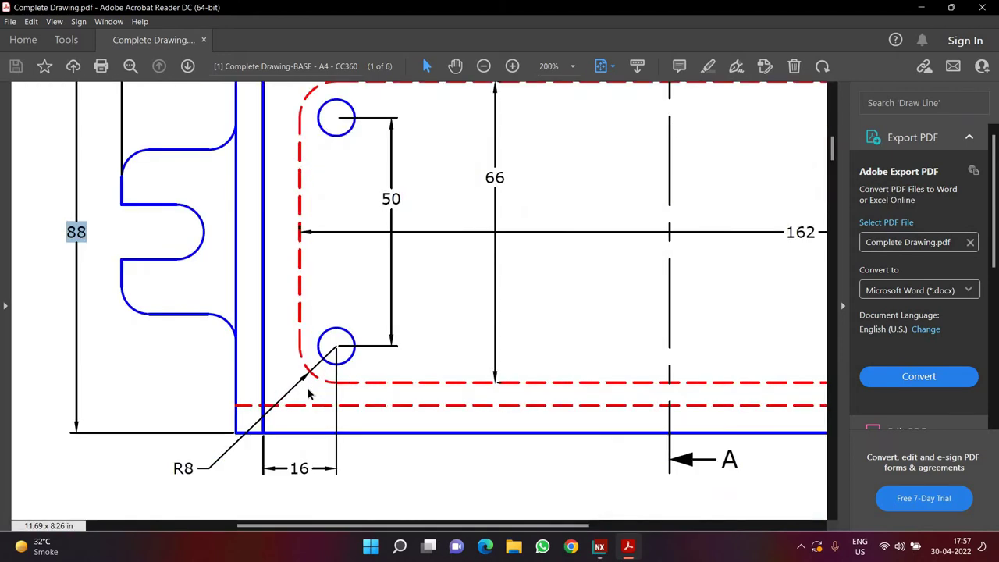
scroll(312, 390, "down", 4, "ctrl")
scroll(433, 455, "down", 1, "ctrl")
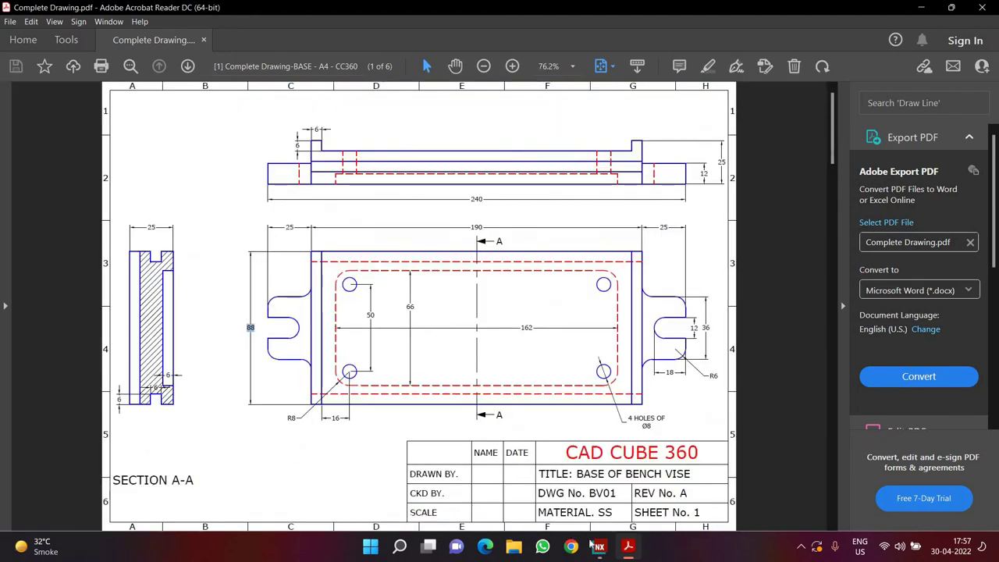
left_click(599, 546)
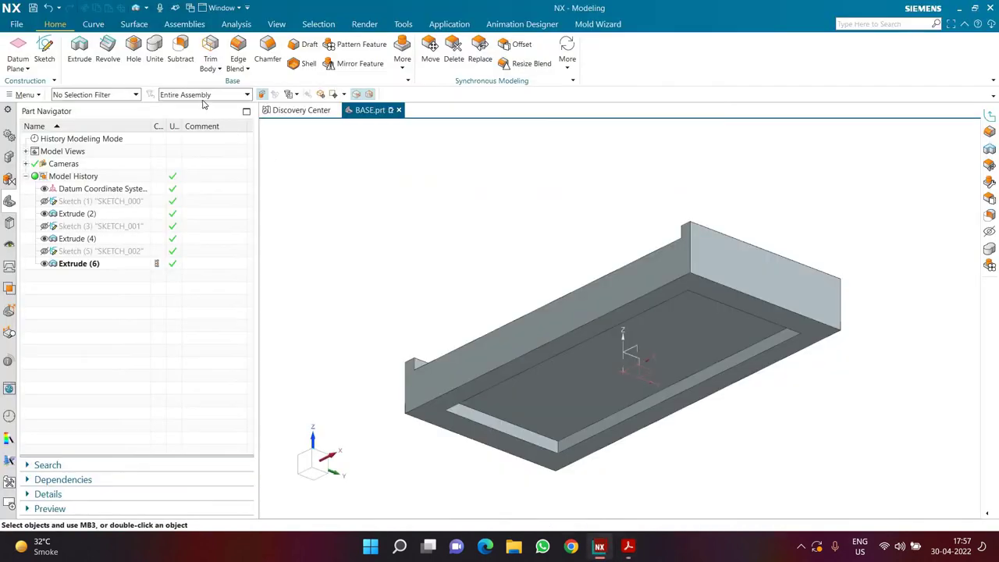
left_click(236, 48)
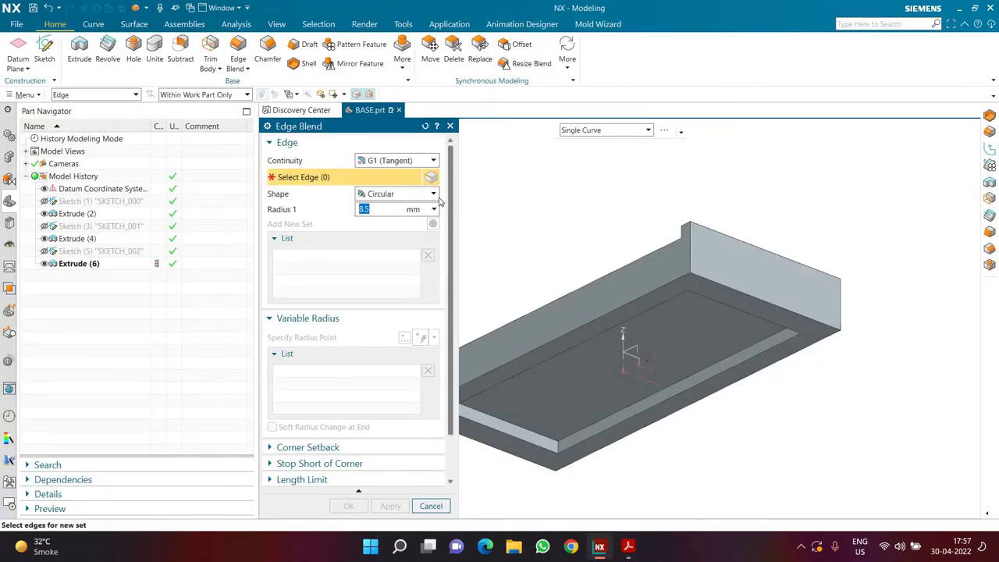
type("8")
Select the short inner vertical edge at one corner of the bottom pocket for the blend
middle_click_drag(544, 257, 560, 388)
scroll(560, 388, "up", 5)
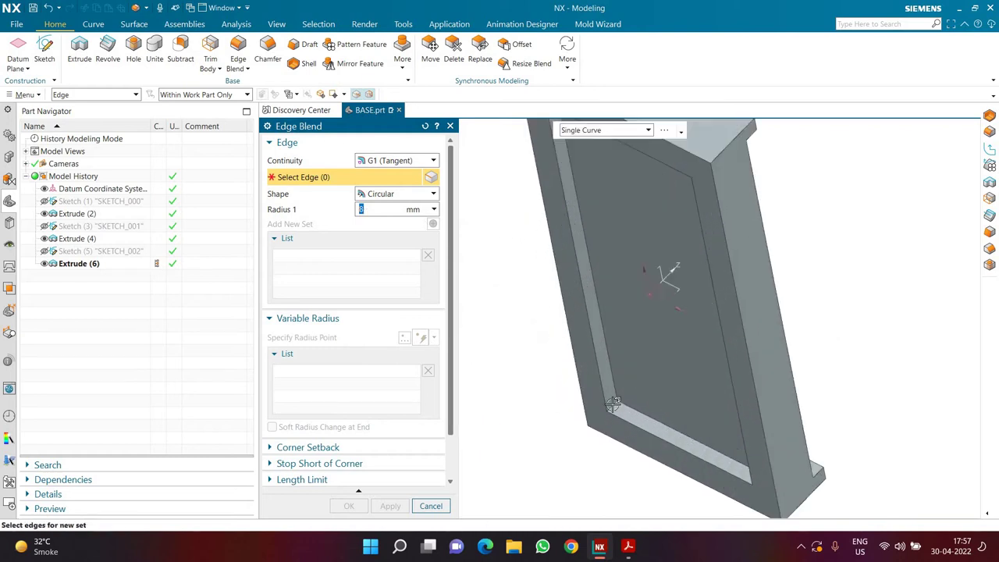
left_click(590, 397)
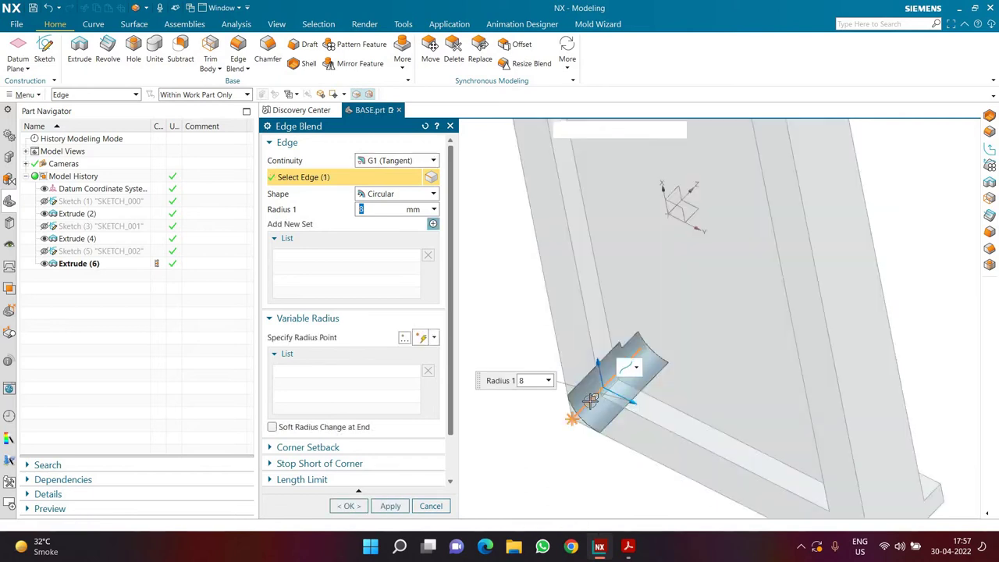
left_click(591, 400, "shift")
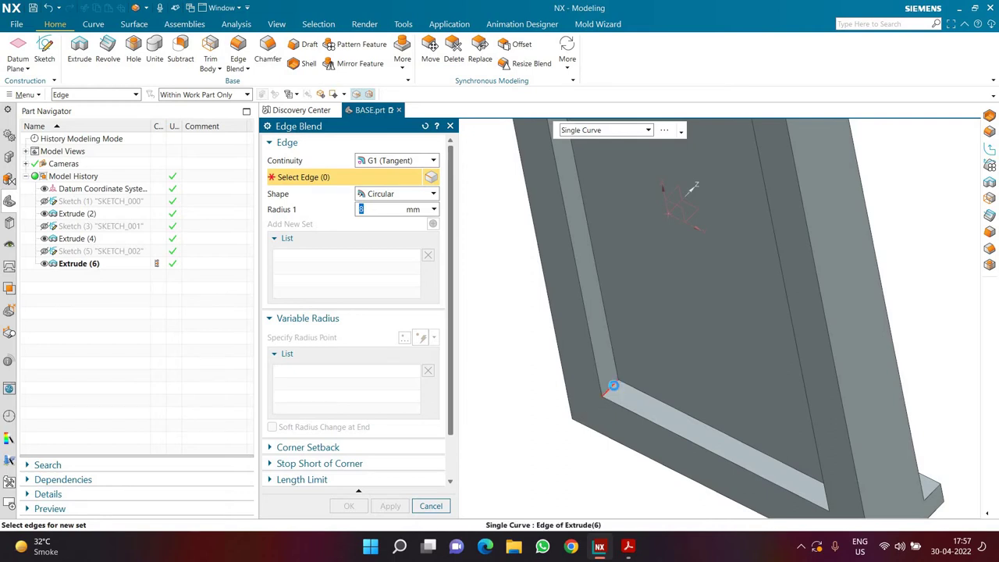
left_click(614, 386)
scroll(605, 394, "down", 5)
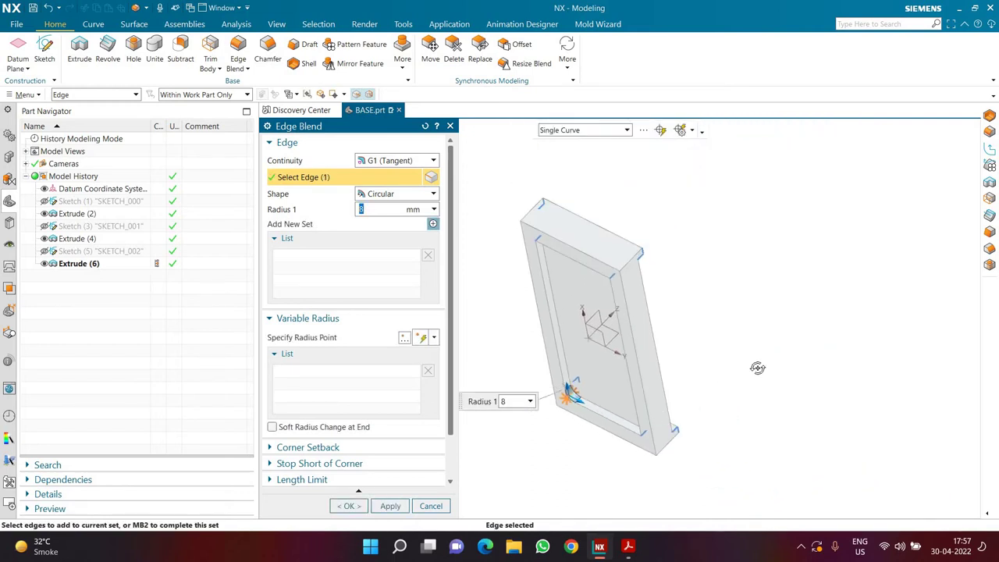
middle_click_drag(757, 366, 575, 383)
scroll(575, 373, "up", 5)
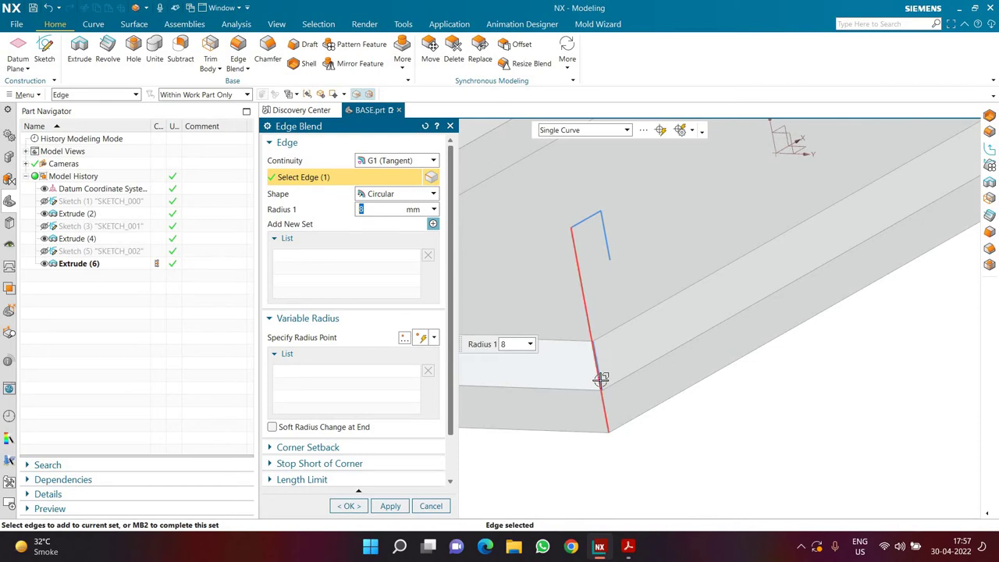
left_click(598, 375)
scroll(694, 453, "down", 3)
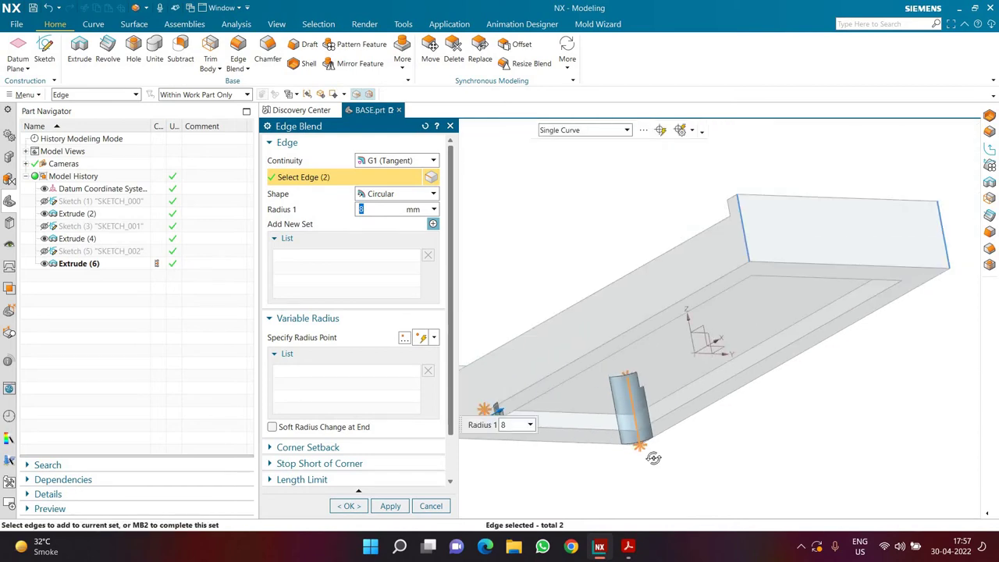
middle_click_drag(651, 457, 884, 373)
left_click(895, 344, "shift")
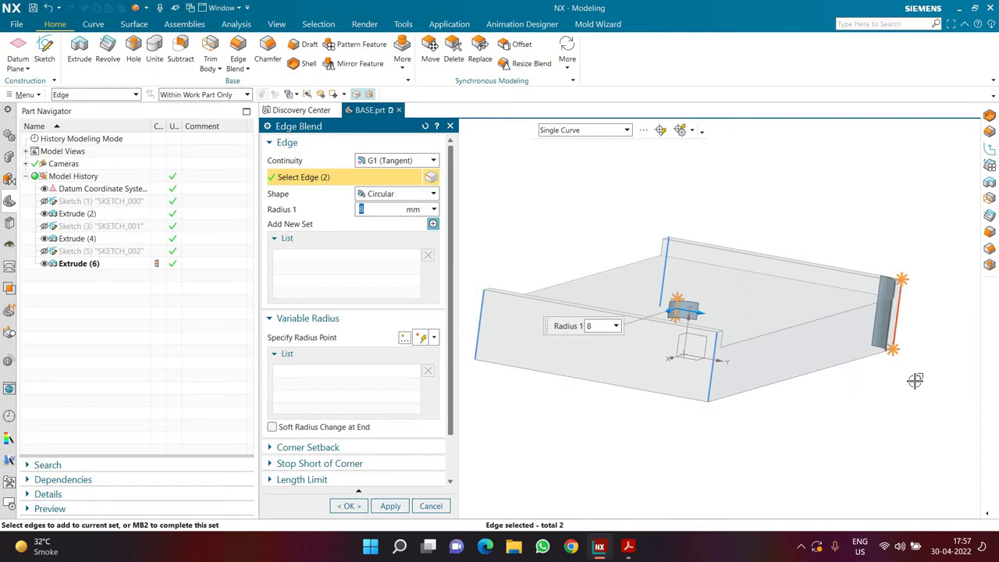
Add the inner vertical edge of the second pocket corner at the same end to the blend
middle_click_drag(894, 382, 697, 446)
scroll(692, 435, "up", 4)
left_click(660, 468)
scroll(789, 424, "down", 4)
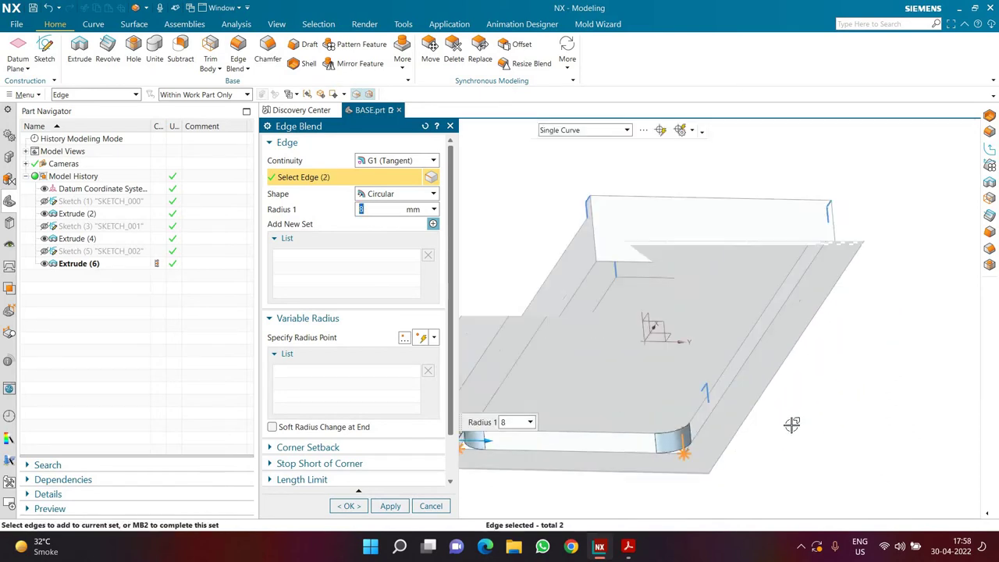
Add the two inner corner edges at the pocket's opposite end and apply the 8 mm edge blend
middle_click_drag(848, 377, 796, 323)
scroll(742, 278, "up", 4)
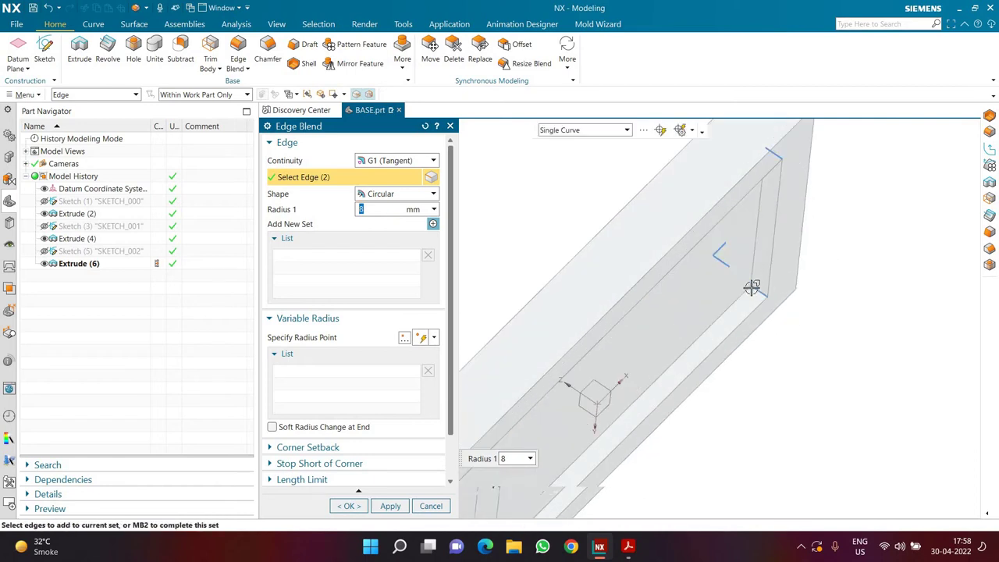
left_click(740, 275)
scroll(769, 250, "down", 4)
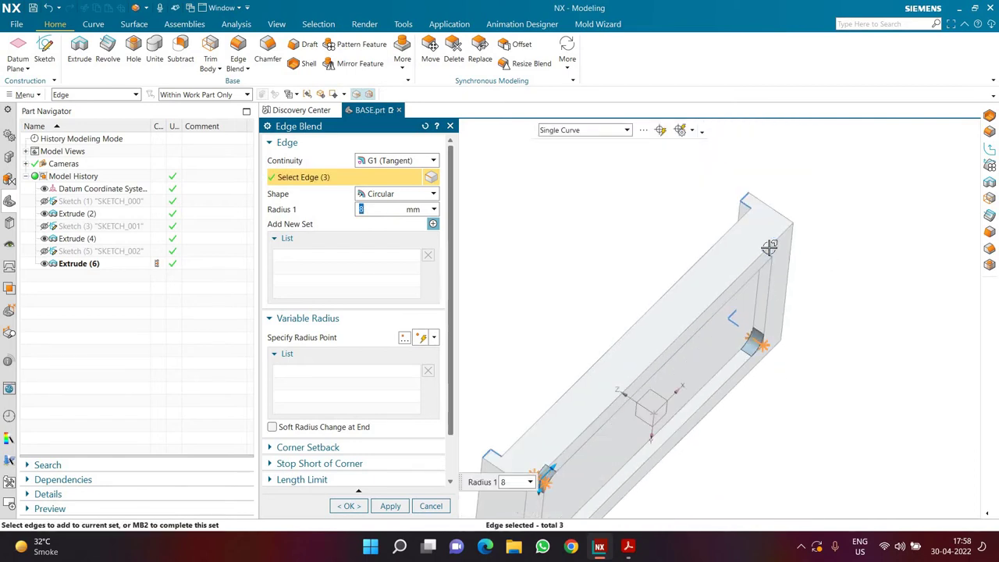
scroll(769, 243, "up", 4)
left_click(771, 244)
scroll(842, 317, "down", 5)
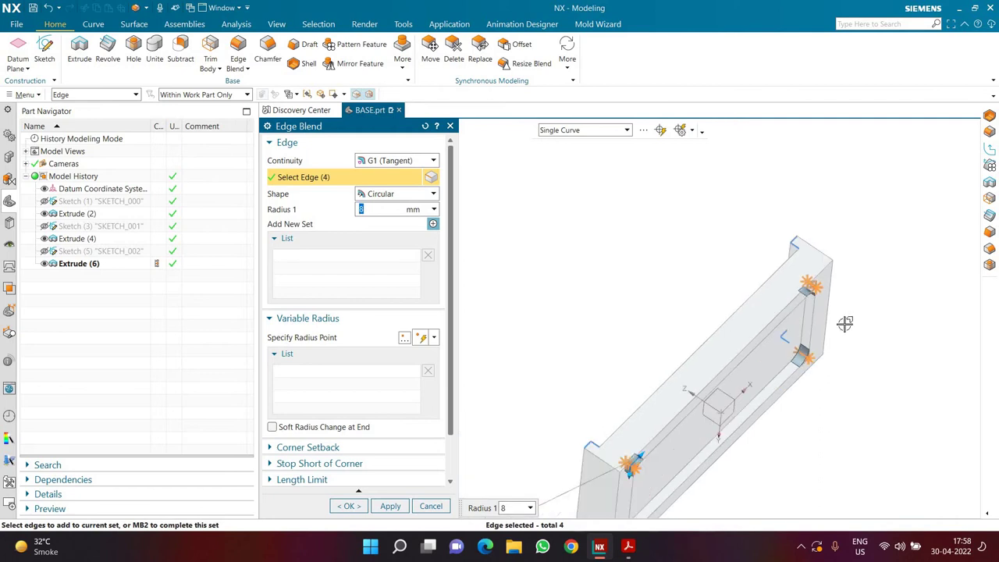
scroll(679, 515, "up", 4)
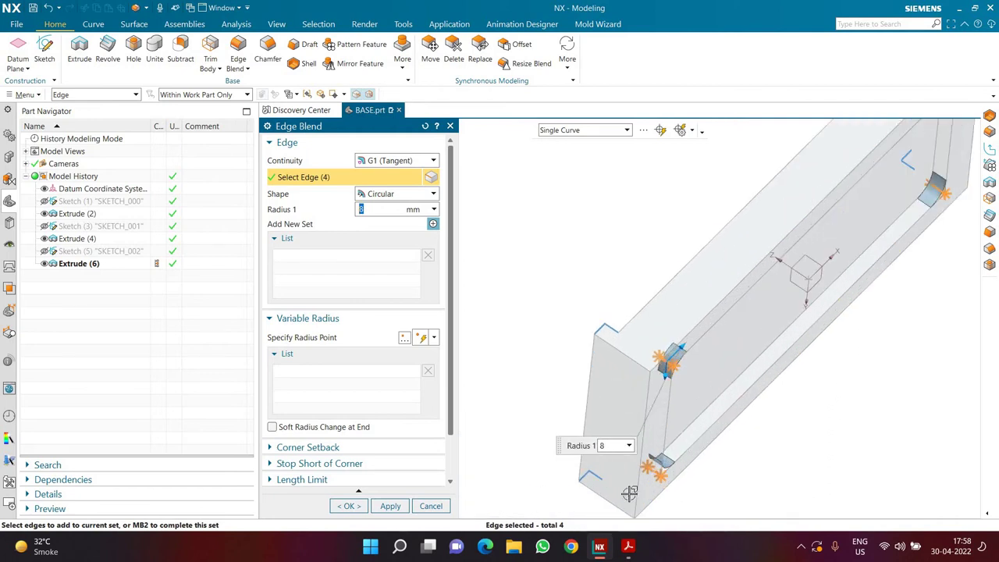
scroll(630, 490, "down", 4)
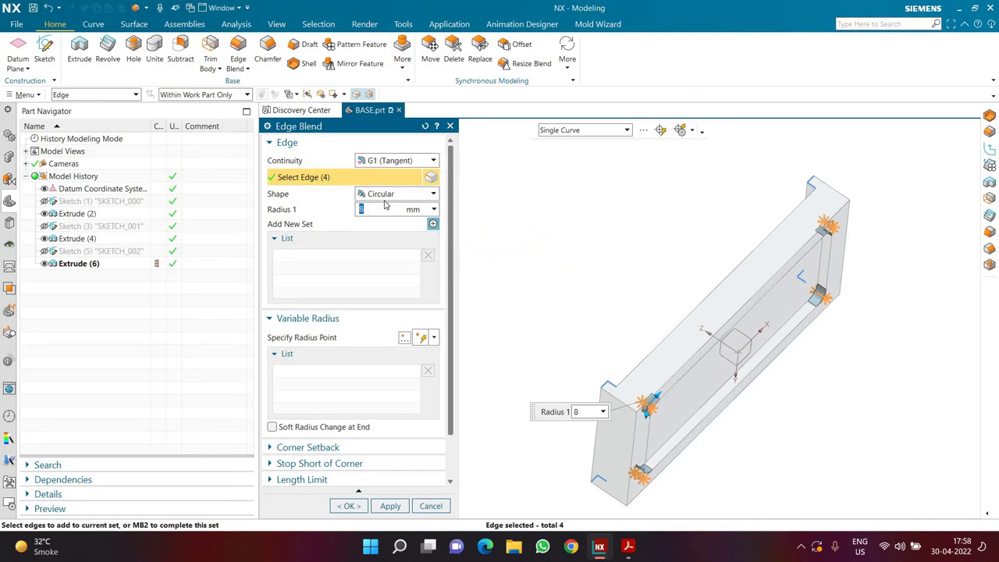
left_click(343, 505)
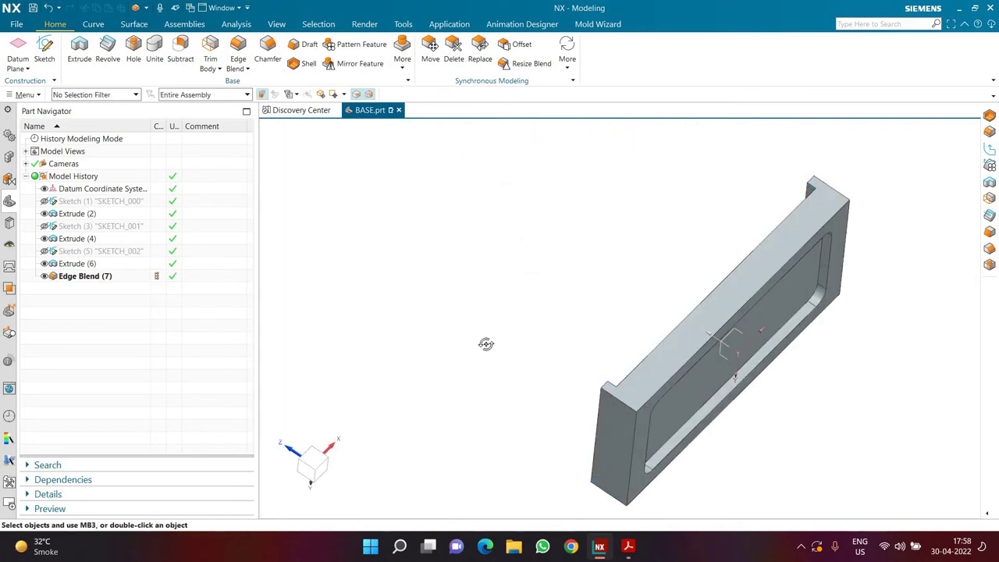
Check the spacing, edge offset and diameter of the four holes in the Acrobat drawing
middle_click_drag(486, 343, 461, 448)
middle_click_drag(642, 555, 629, 555)
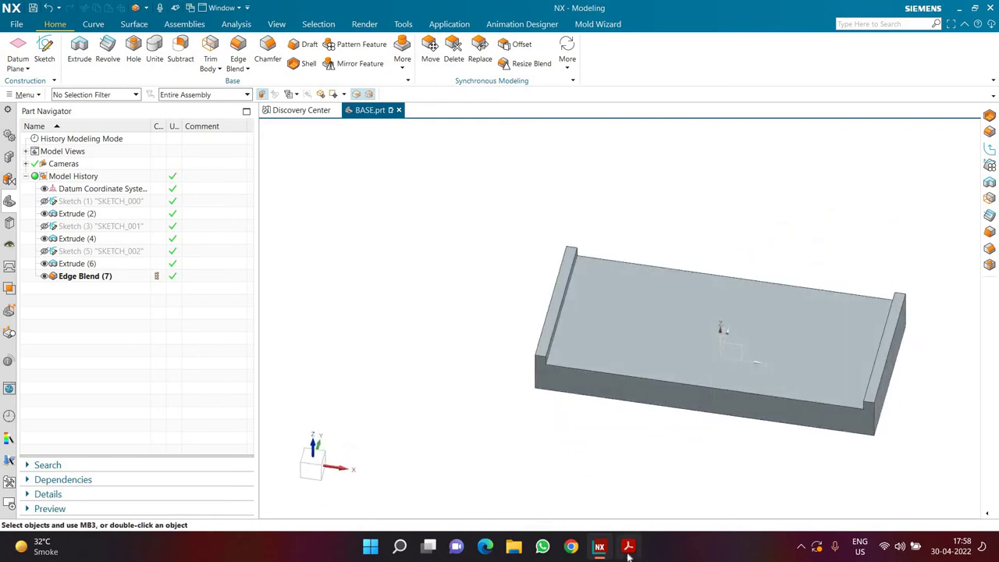
left_click(628, 546)
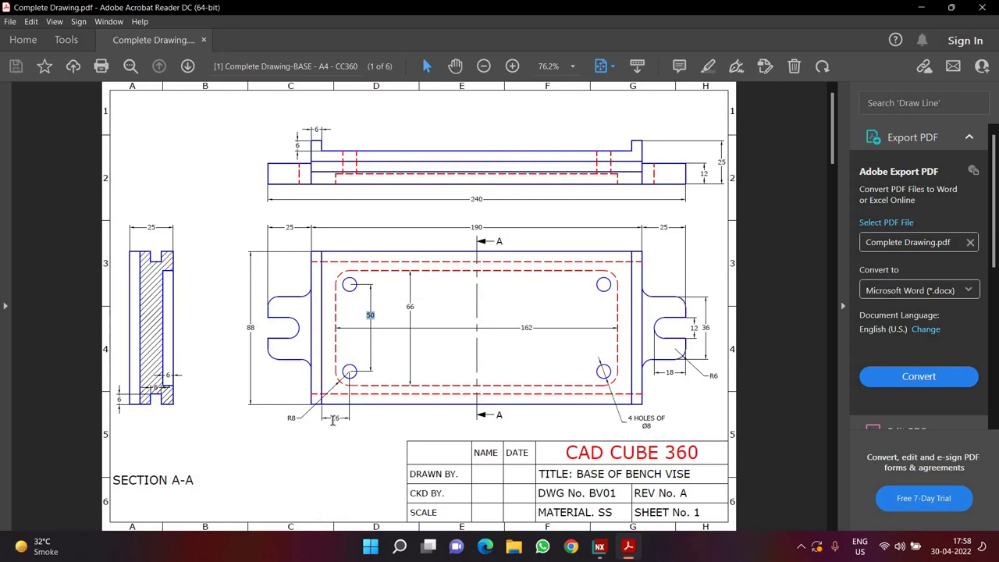
scroll(667, 432, "up", 4, "ctrl")
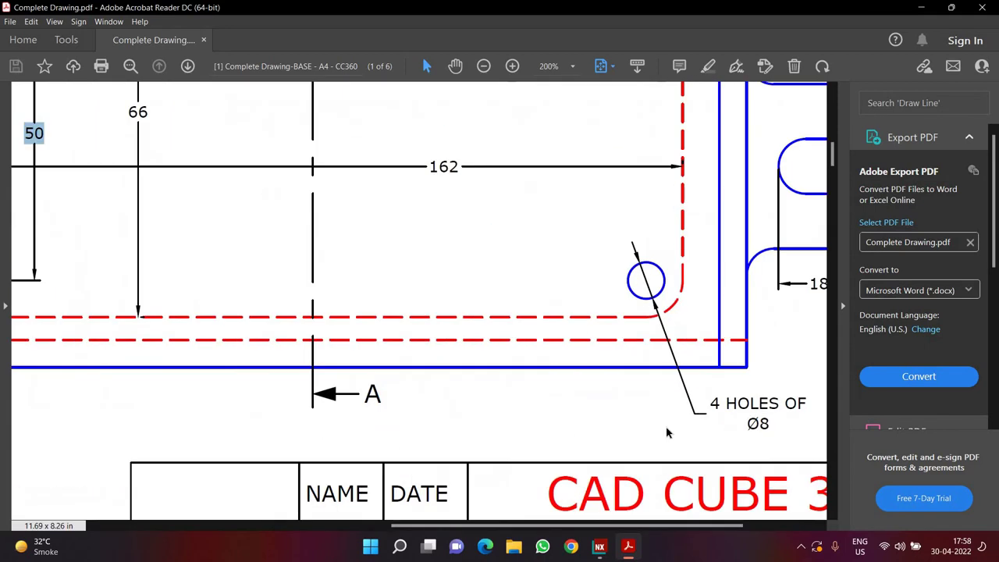
scroll(693, 414, "down", 4, "ctrl")
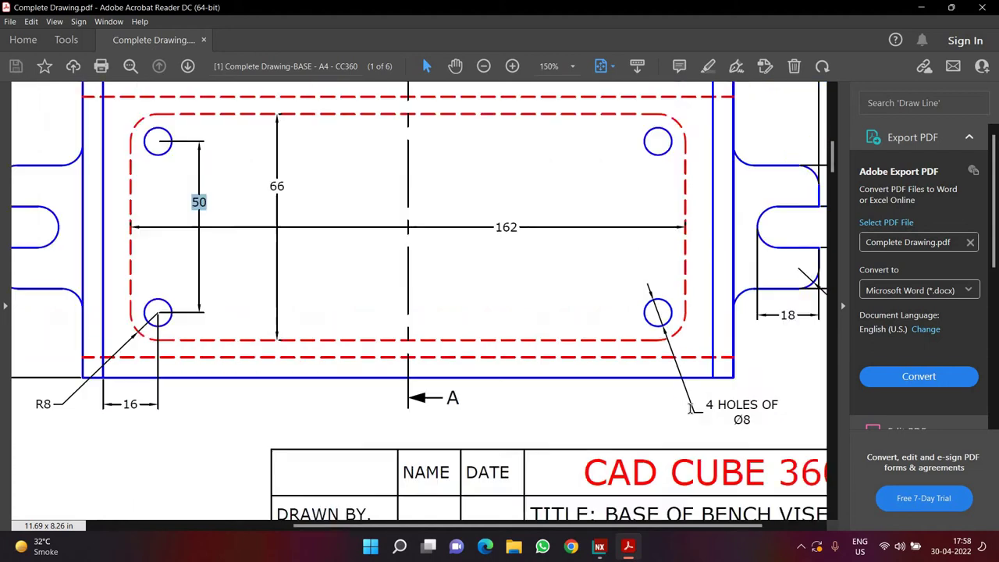
Start a sketch on the base's recessed top face in NX and draw an 8 mm circle about 27 mm in X and 26 mm in Y from the origin
left_click(599, 546)
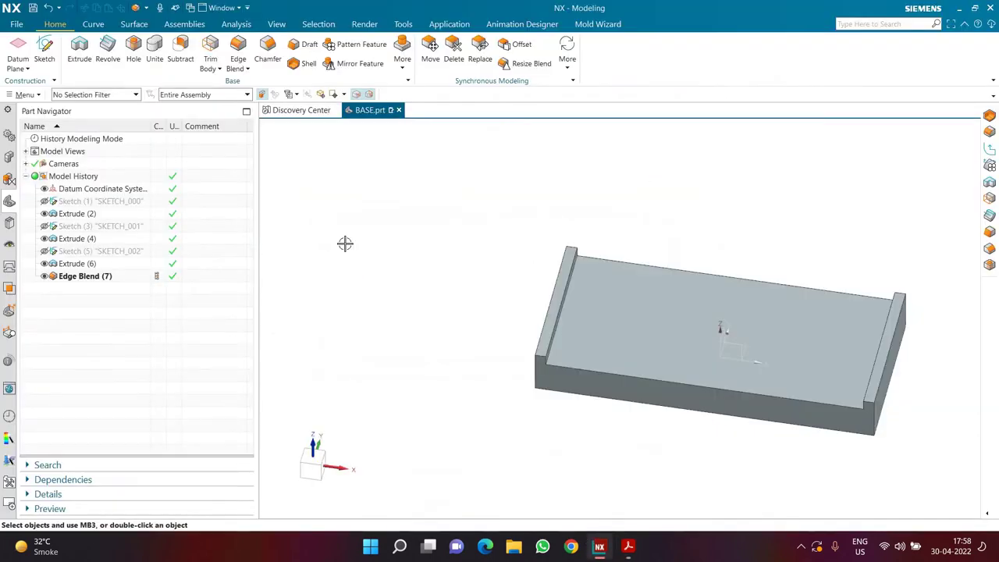
left_click(44, 50)
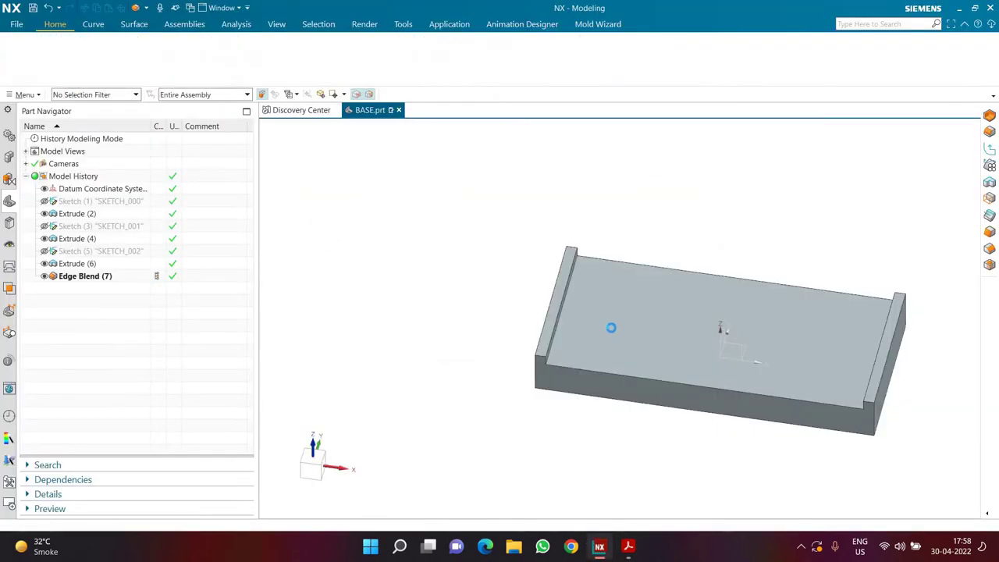
left_click(492, 304)
left_click(380, 264)
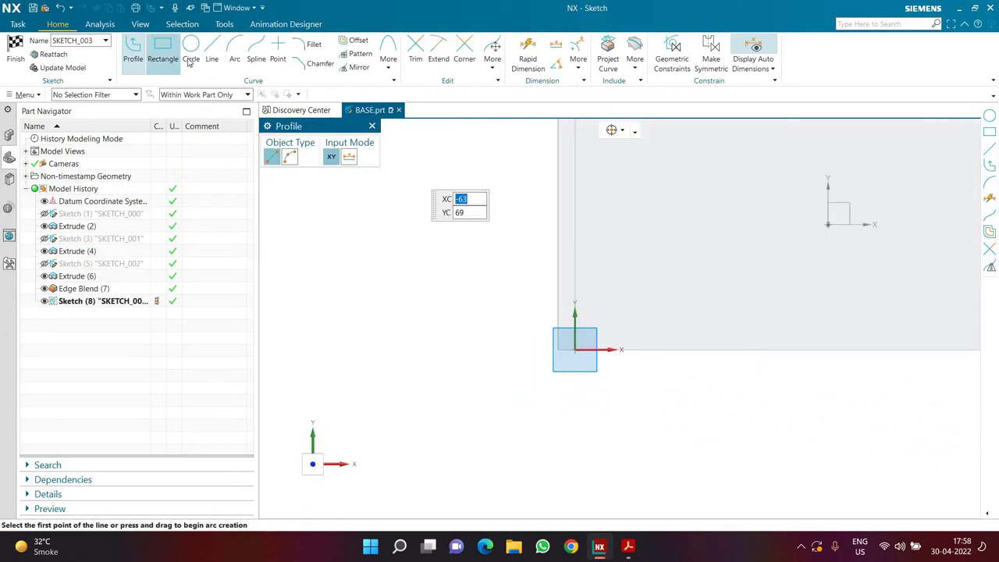
left_click(190, 51)
left_click(651, 291)
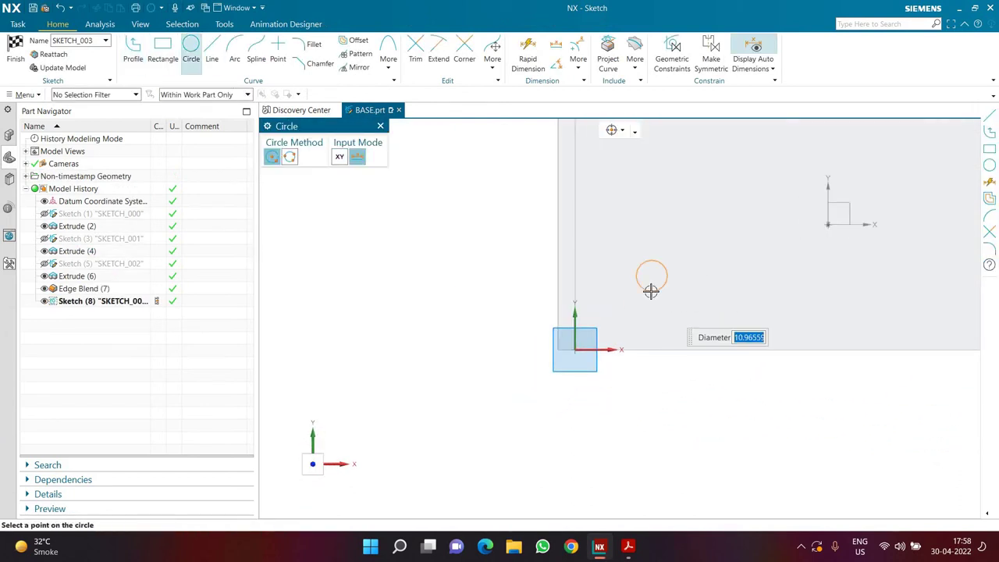
type("8")
key("Return")
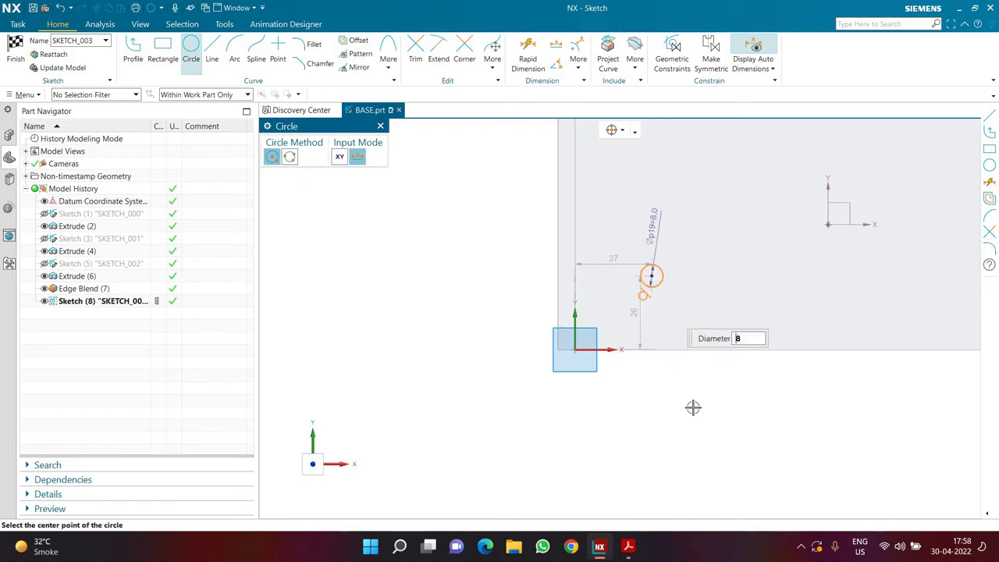
Undo the first circle and draw a replacement about 11 mm in diameter, about 35 mm in X and 24 mm in Y from the sketch origin
key("Escape")
key("ctrl+z")
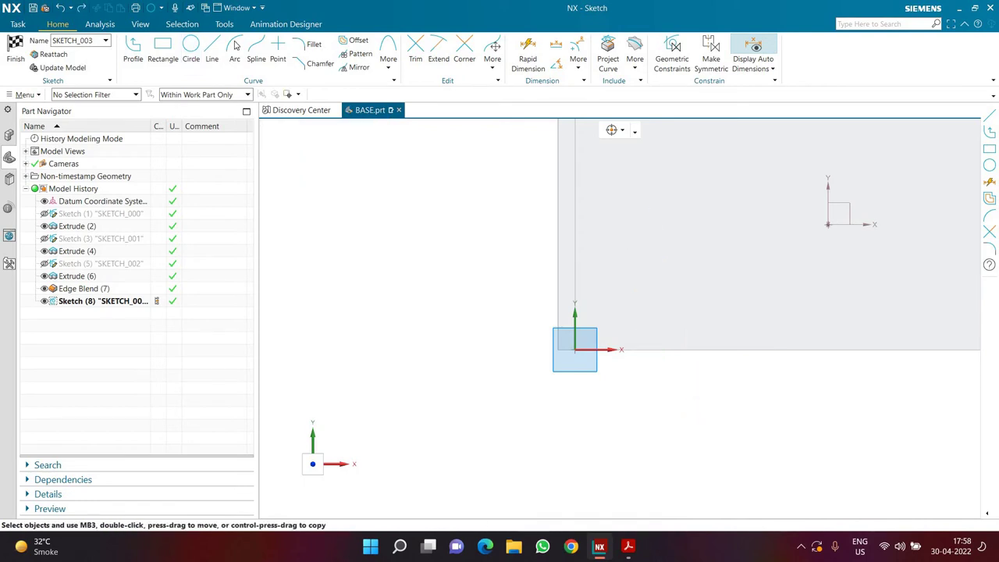
left_click(197, 55)
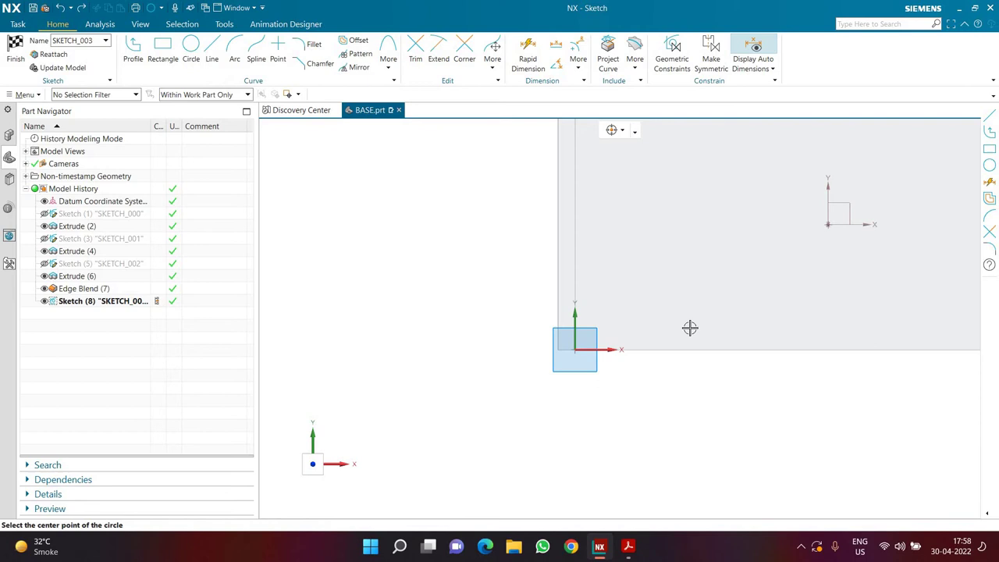
left_click(674, 280)
key("Return")
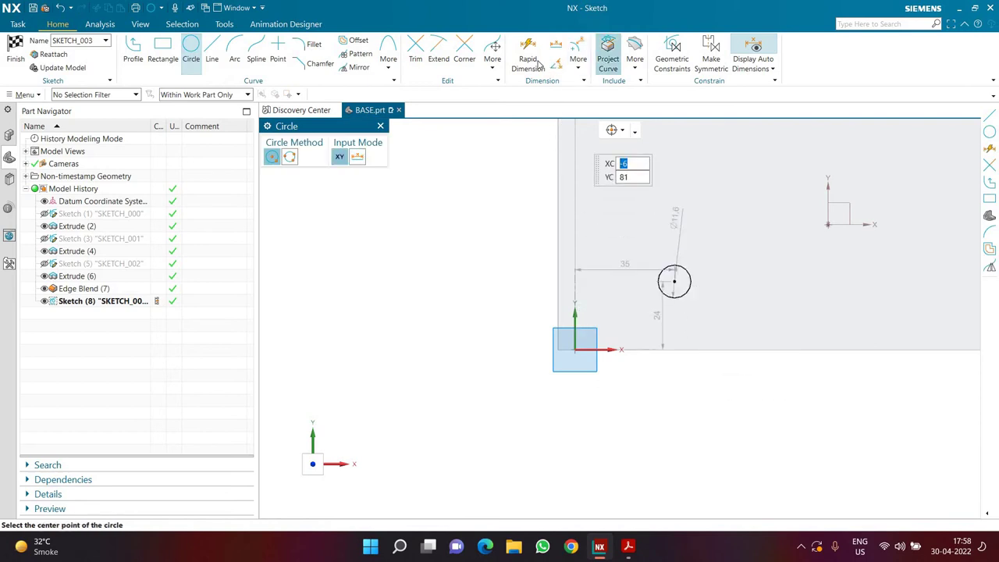
Dimension the new circle's diameter and set it to 8 mm
left_click(528, 59)
left_click(689, 267)
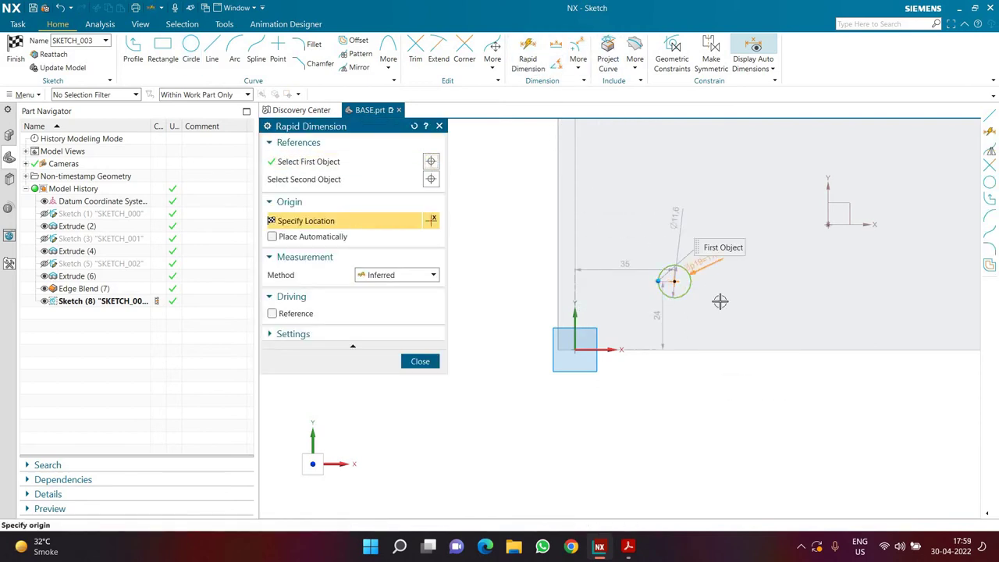
left_click(720, 299)
key("Return")
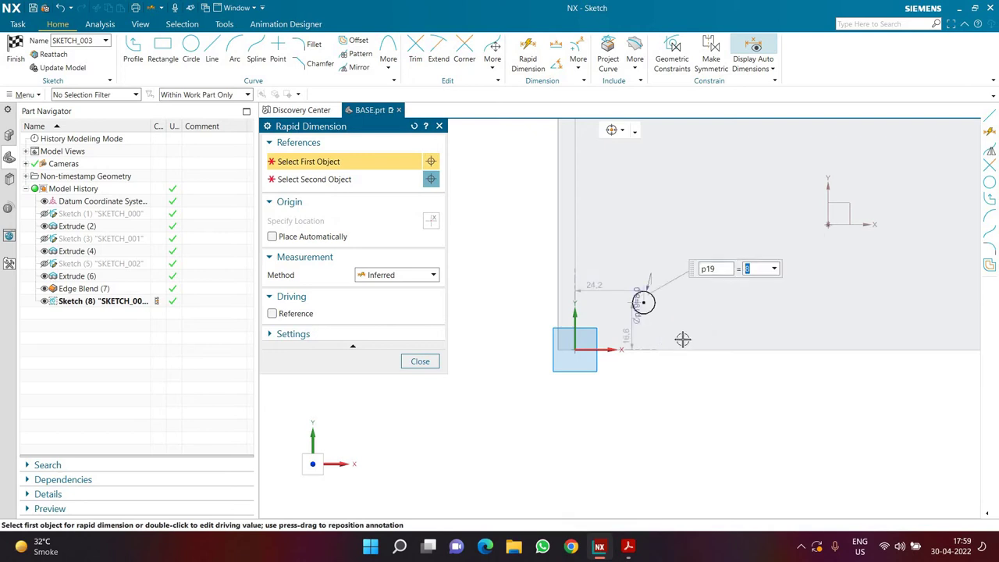
Mirror the 8 mm circle about the X axis of the datum coordinate system
scroll(683, 339, "down", 1)
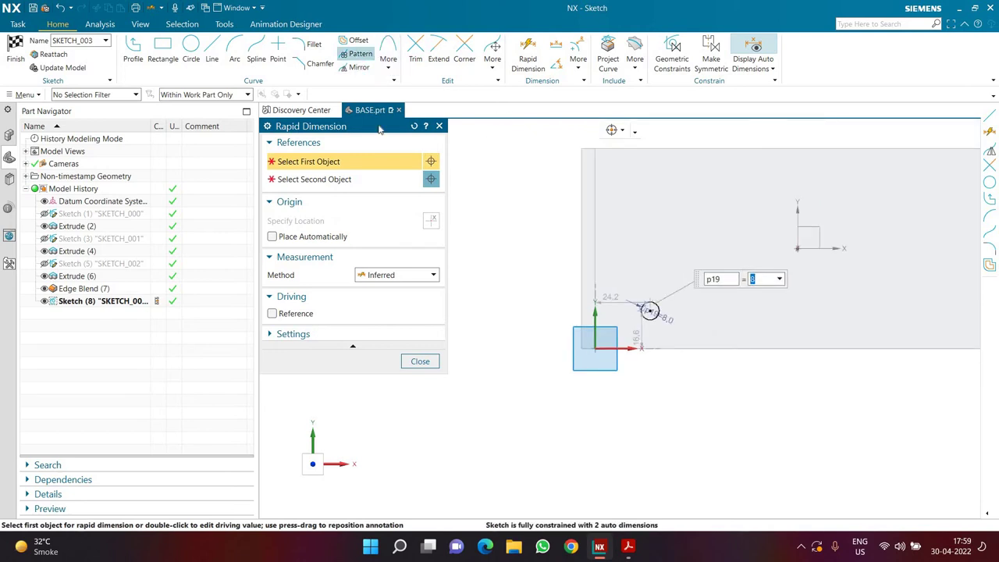
left_click(355, 67)
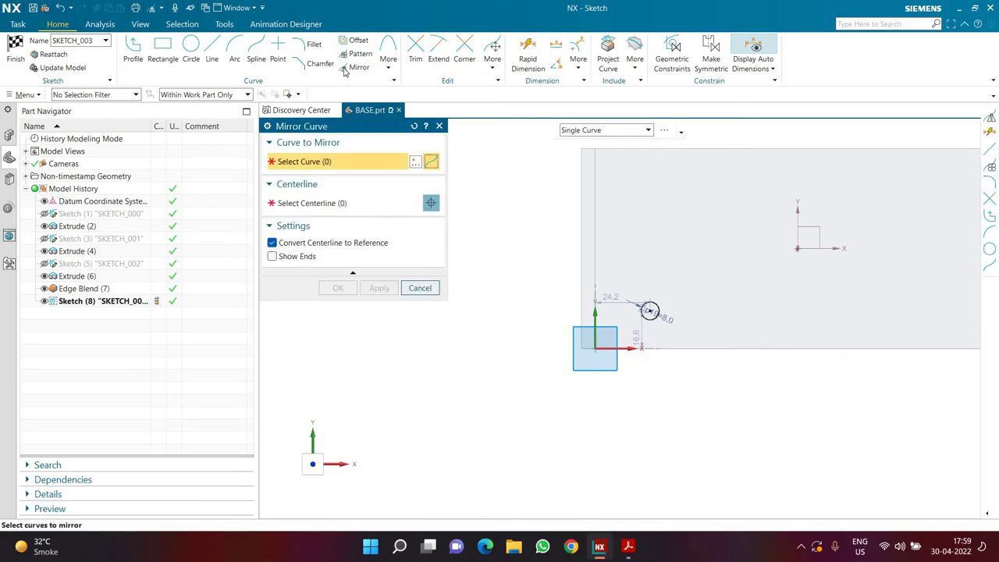
left_click(654, 310)
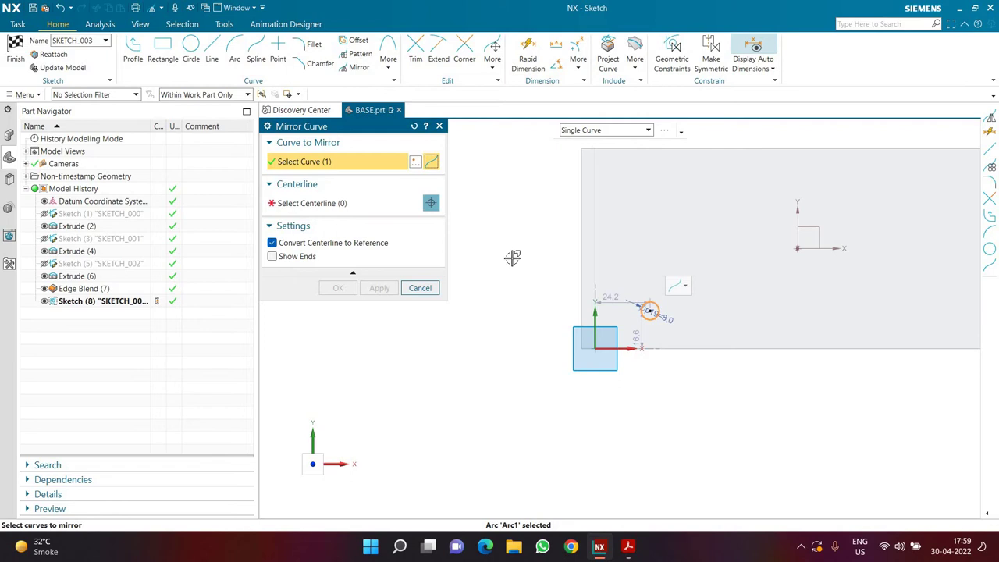
left_click(377, 203)
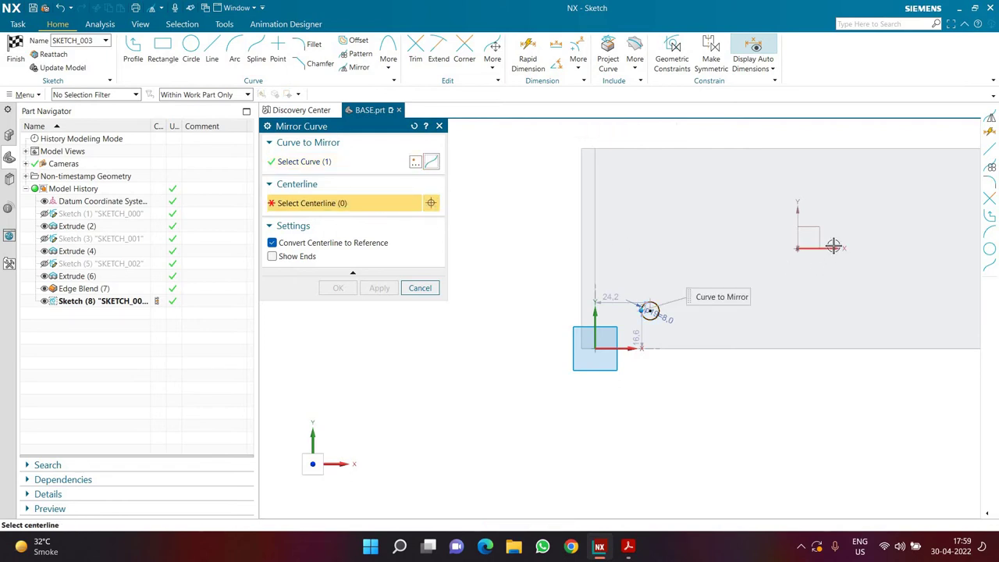
left_click(834, 247)
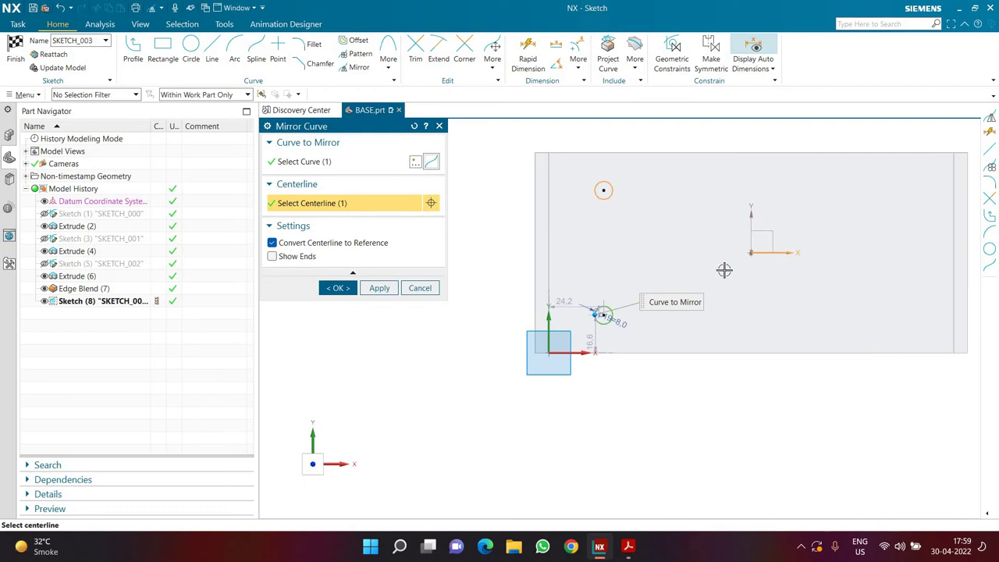
left_click(380, 288)
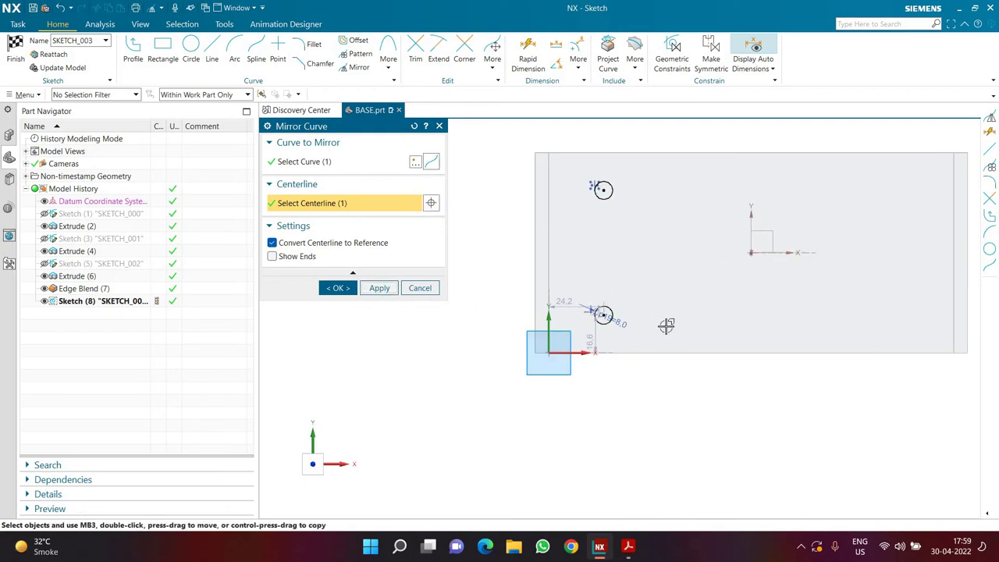
Mirror both circles about the Y axis of the datum coordinate system to complete the four-hole layout
left_click(602, 313)
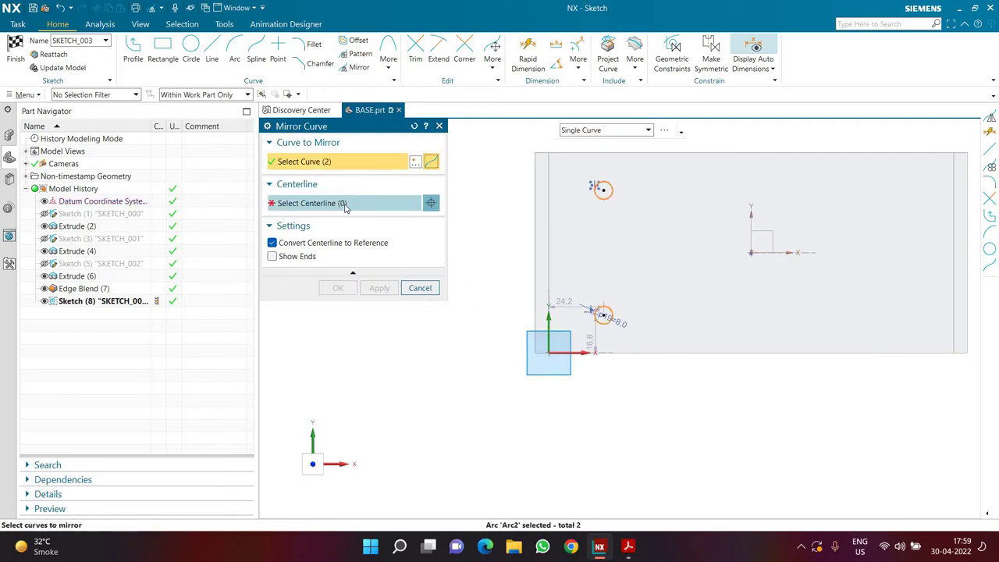
middle_click(601, 314)
left_click(750, 218)
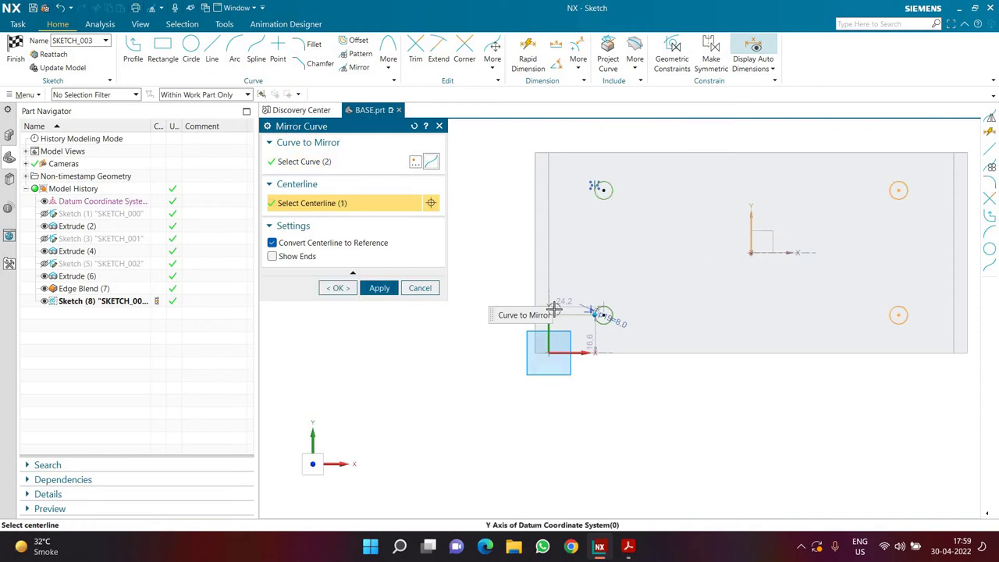
left_click(343, 289)
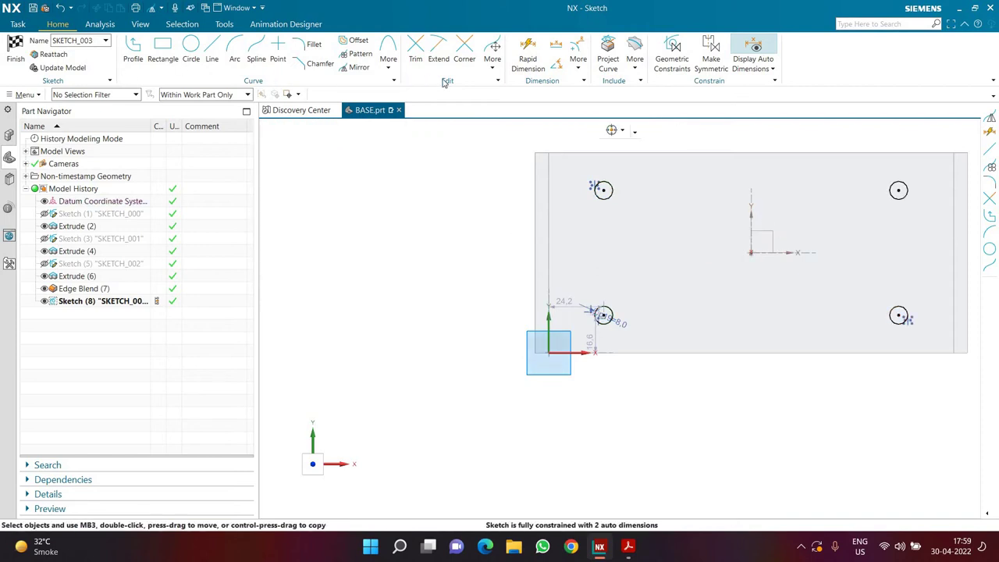
Dimension the center distance in Y between the original circle and its first mirrored copy as 50 mm
left_click(527, 54)
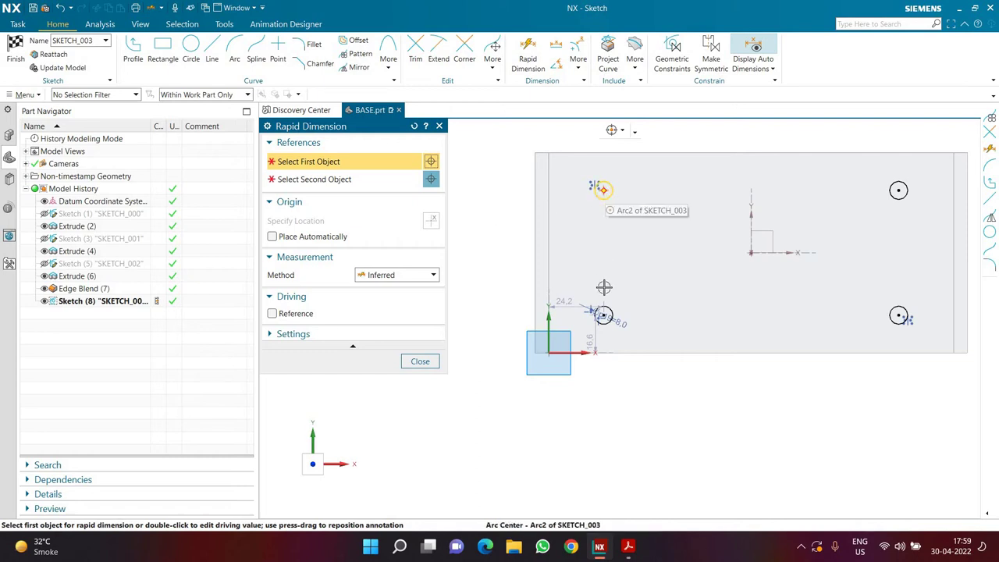
left_click(602, 190)
left_click(602, 315)
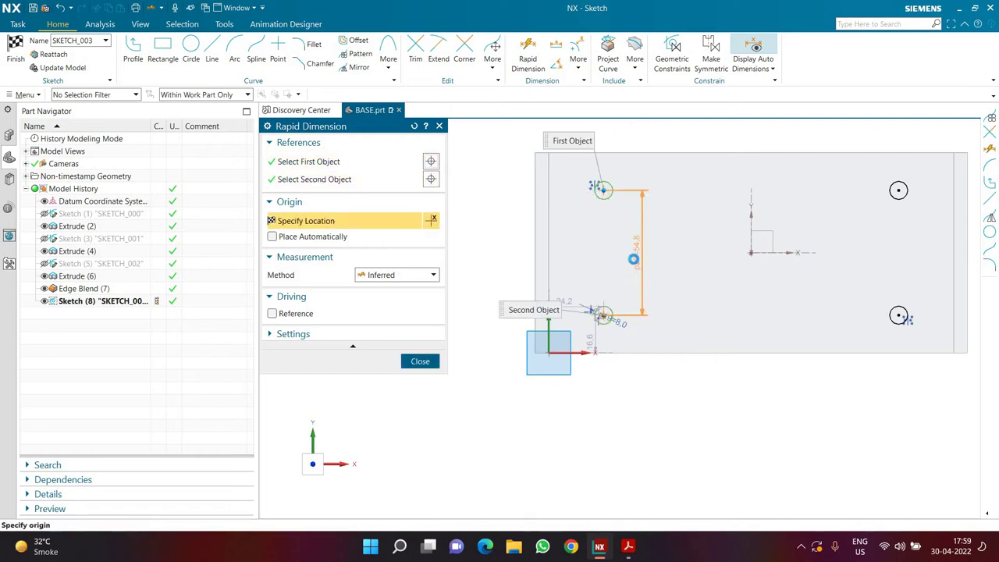
left_click(641, 253)
type("50")
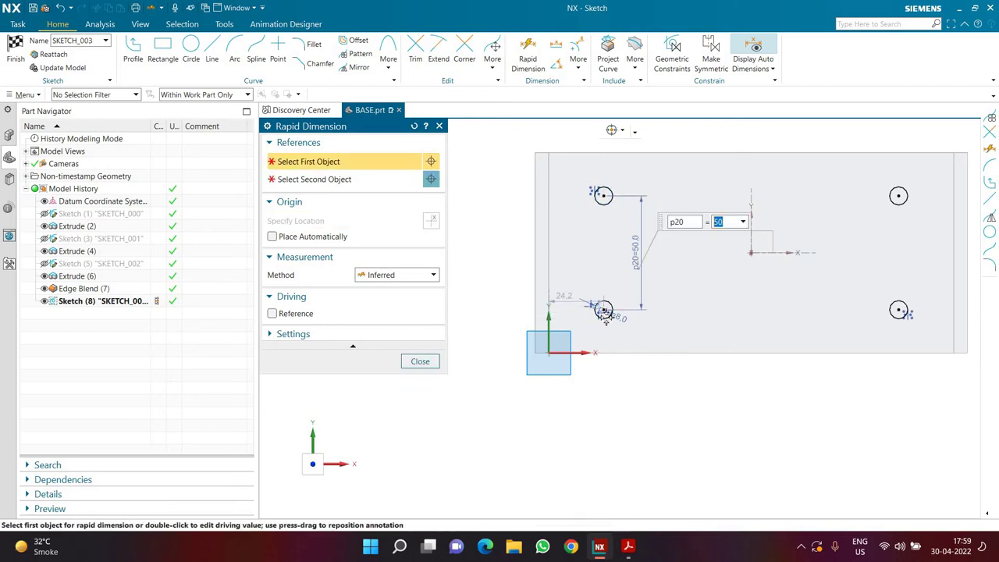
key("Return")
Dimension the original circle's center 16 mm from the inner edge of the adjacent end lip and finish the sketch
left_click(602, 310)
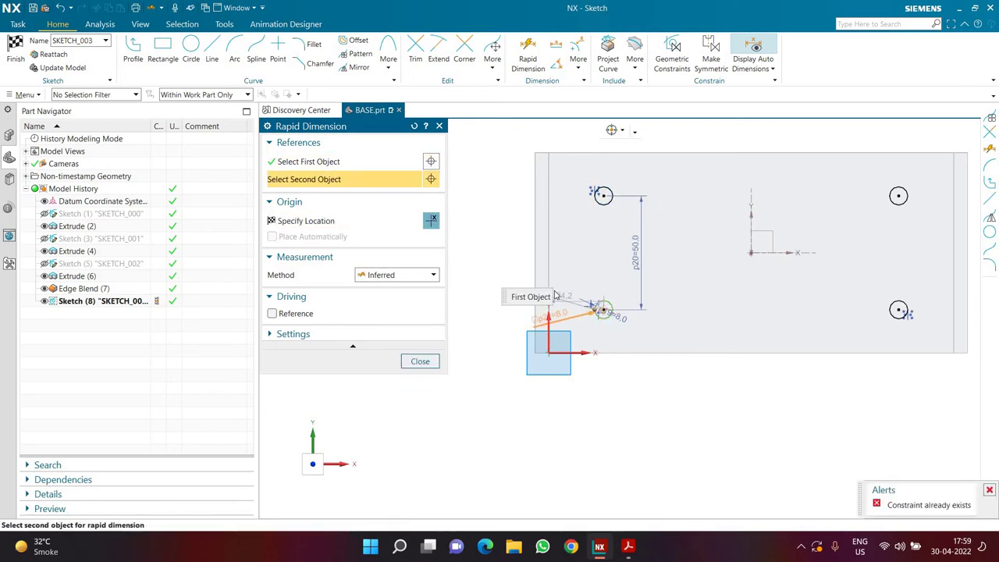
left_click(549, 252)
left_click(554, 422)
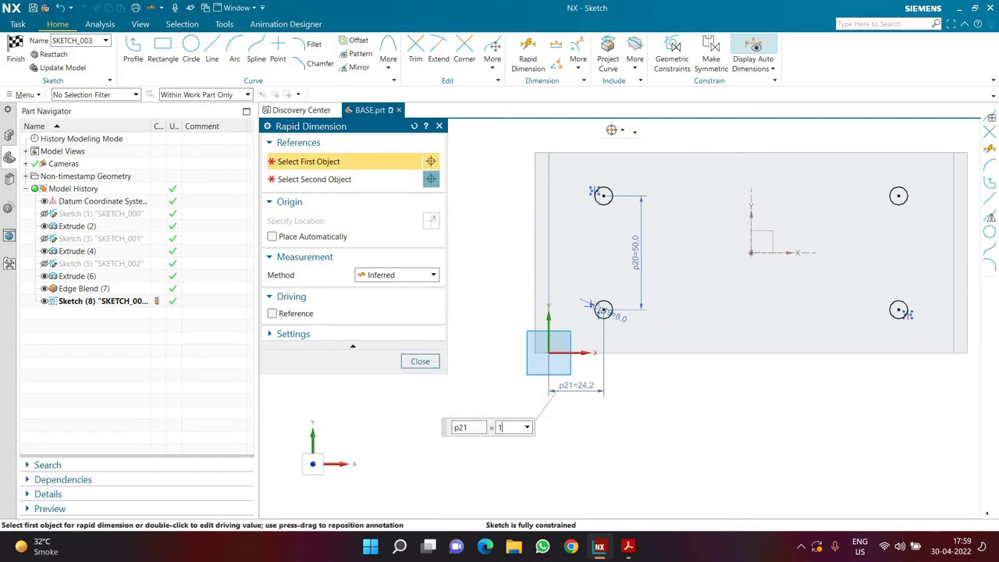
key("Return")
key("Escape")
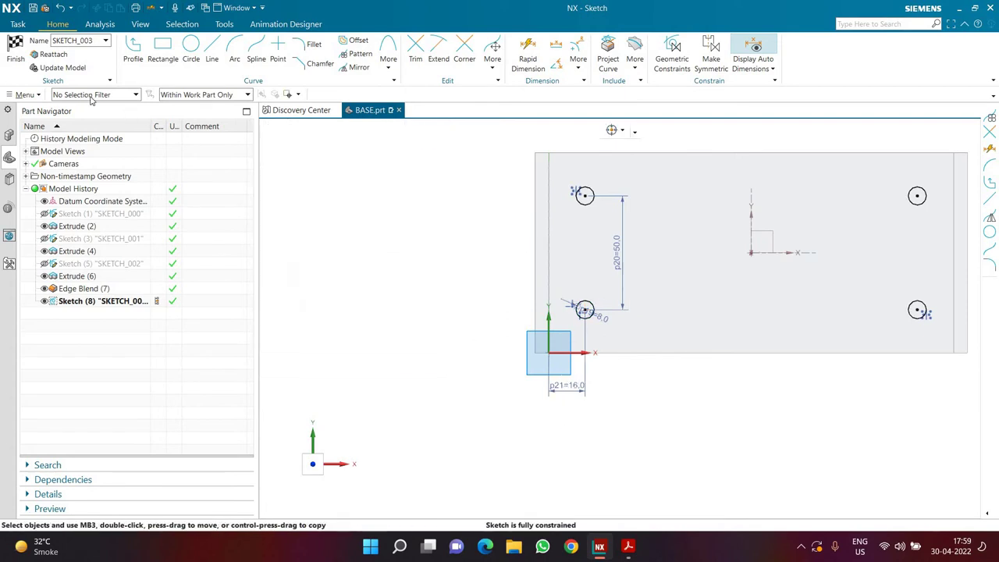
left_click(23, 67)
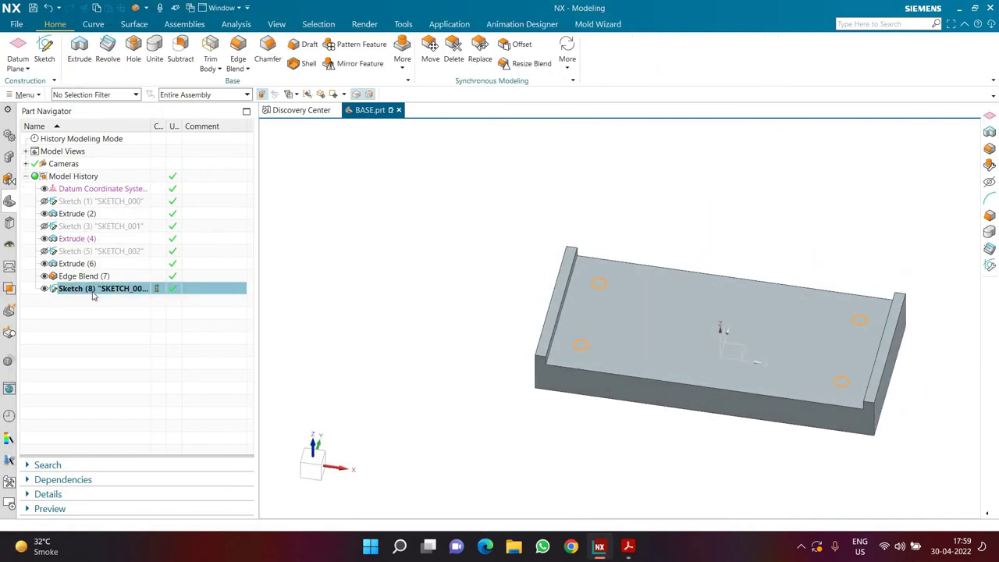
Extrude the four circles in the reversed direction with the end limit Until Next, subtracting them from the base, and hide the hole sketch
left_click(81, 69)
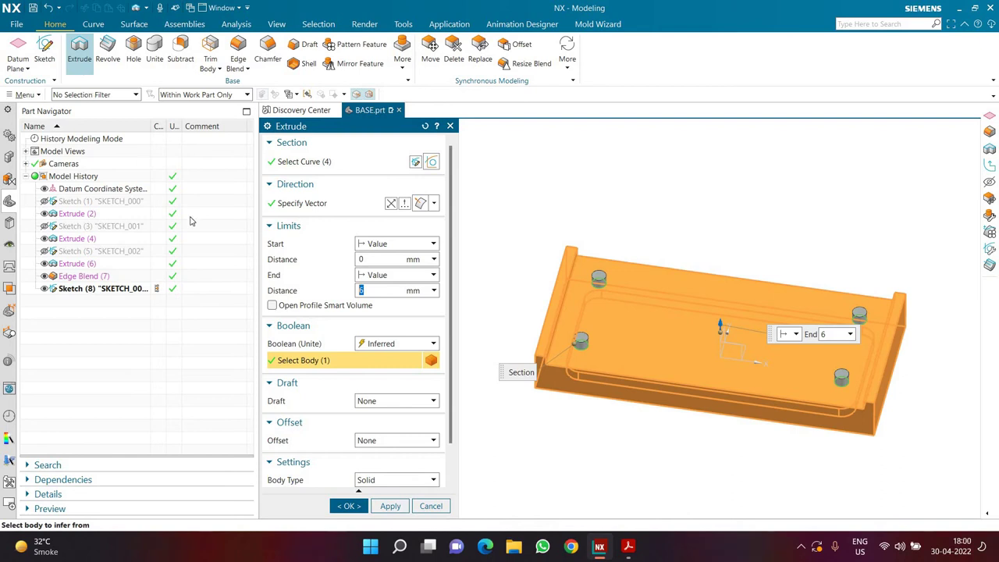
left_click(391, 204)
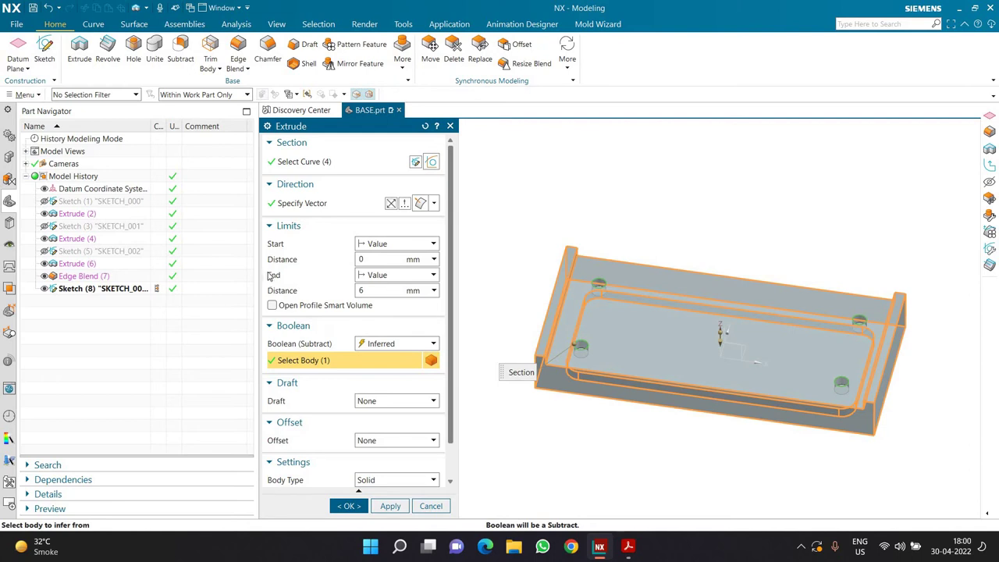
left_click(395, 274)
left_click(395, 323)
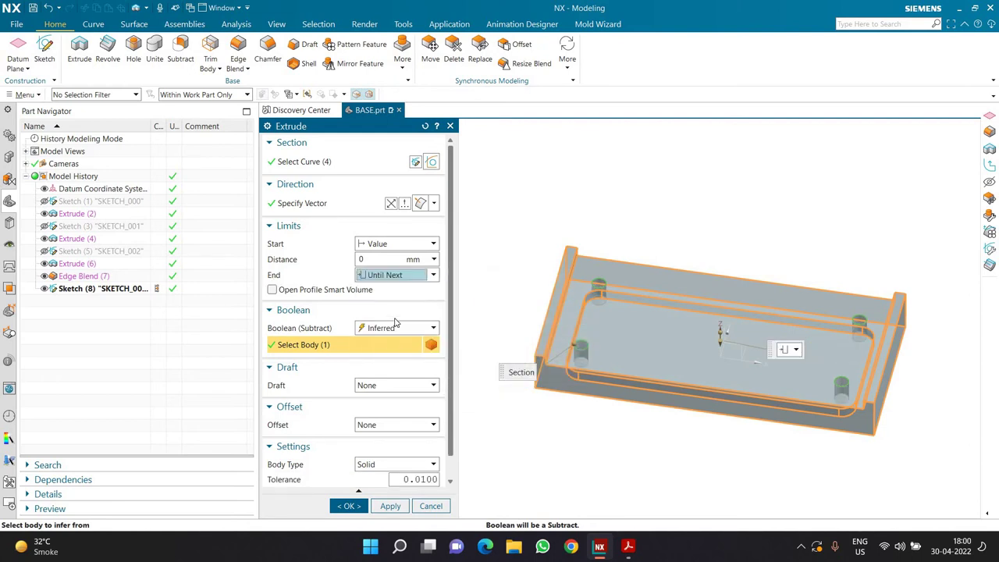
mouse_move(591, 314)
middle_mouse_down()
mouse_move(591, 278)
mouse_move(581, 375)
mouse_move(583, 316)
middle_mouse_up()
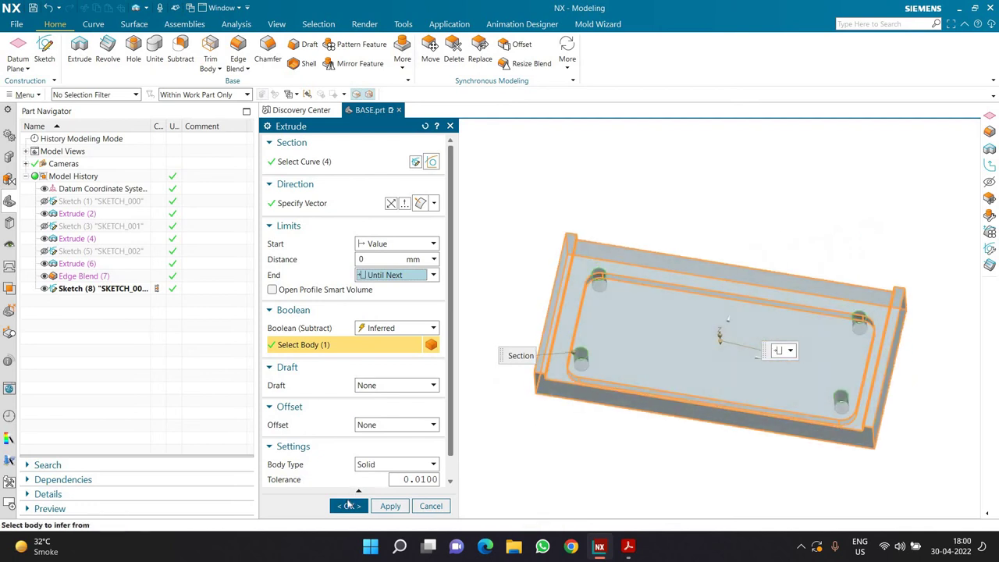
left_click(349, 506)
middle_click_drag(584, 486, 623, 347)
scroll(623, 347, "down", 2)
scroll(624, 348, "up", 5)
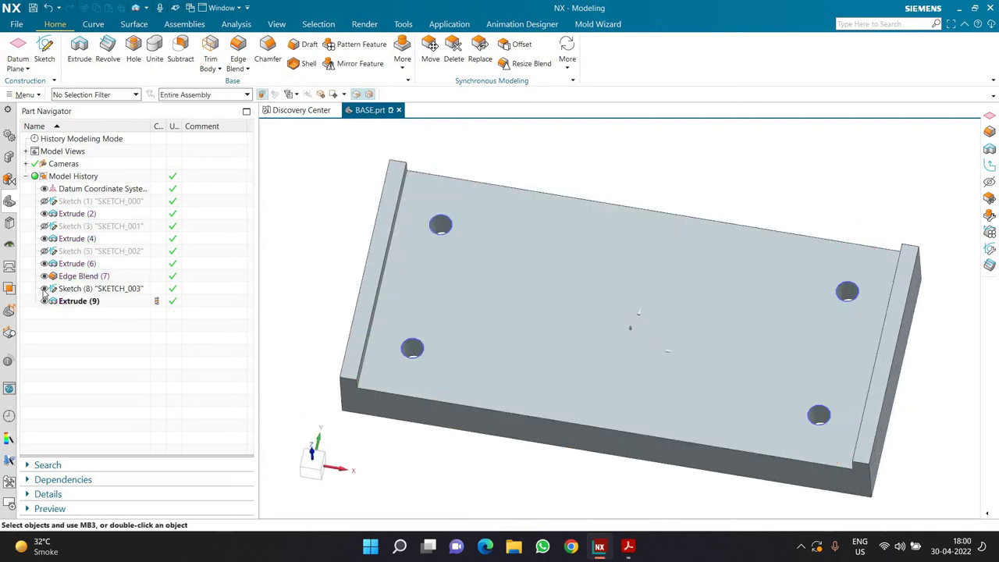
middle_click_drag(380, 259, 648, 523)
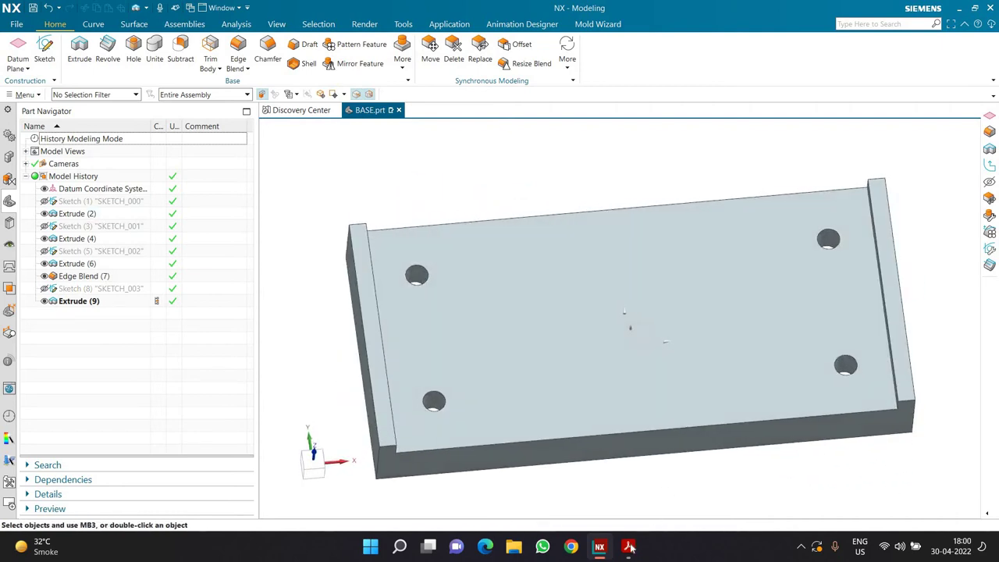
Examine the front, top and section views of the base in the Acrobat drawing, including the hidden lines at the pocket's end
left_click(629, 546)
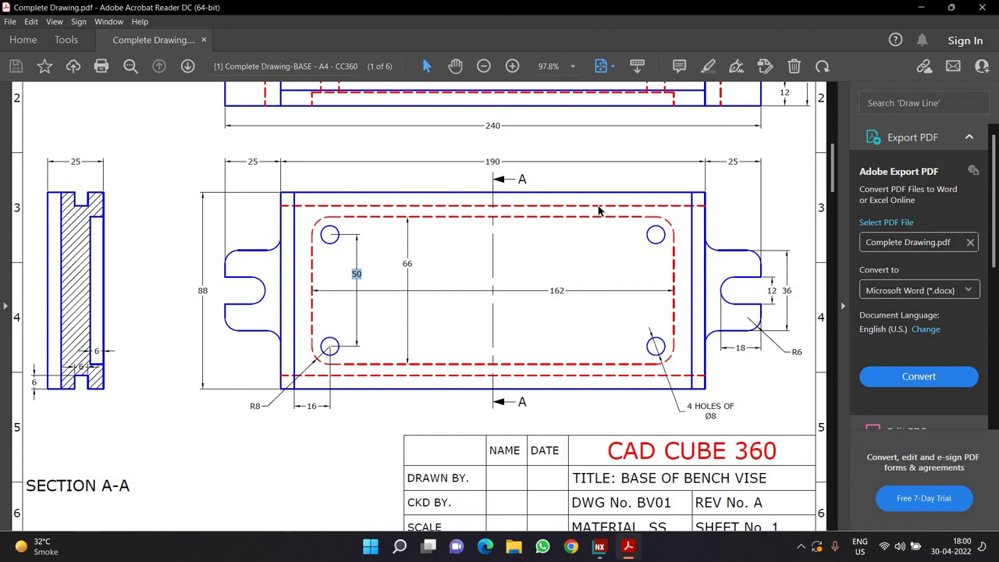
scroll(660, 179, "up", 2)
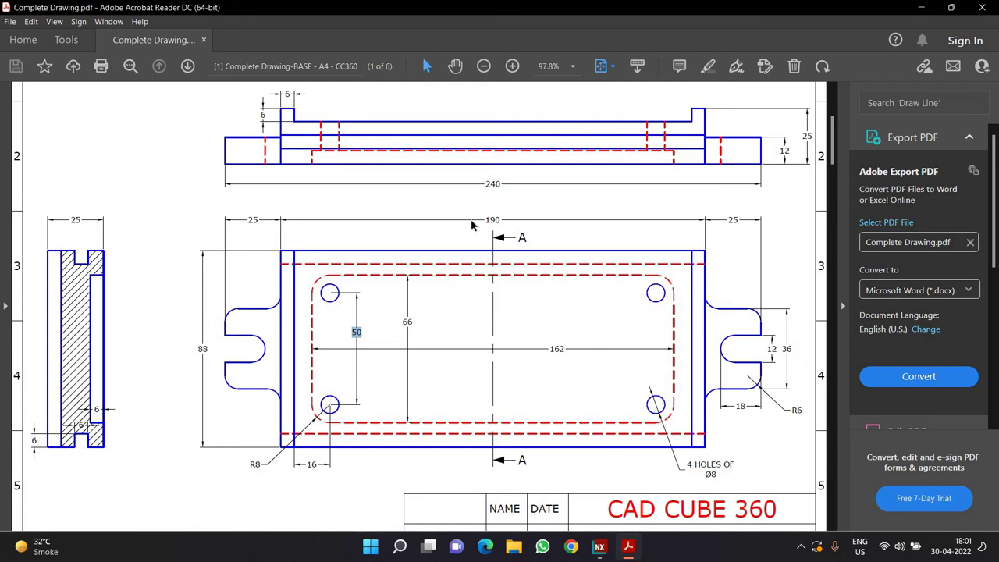
scroll(640, 179, "up", 1)
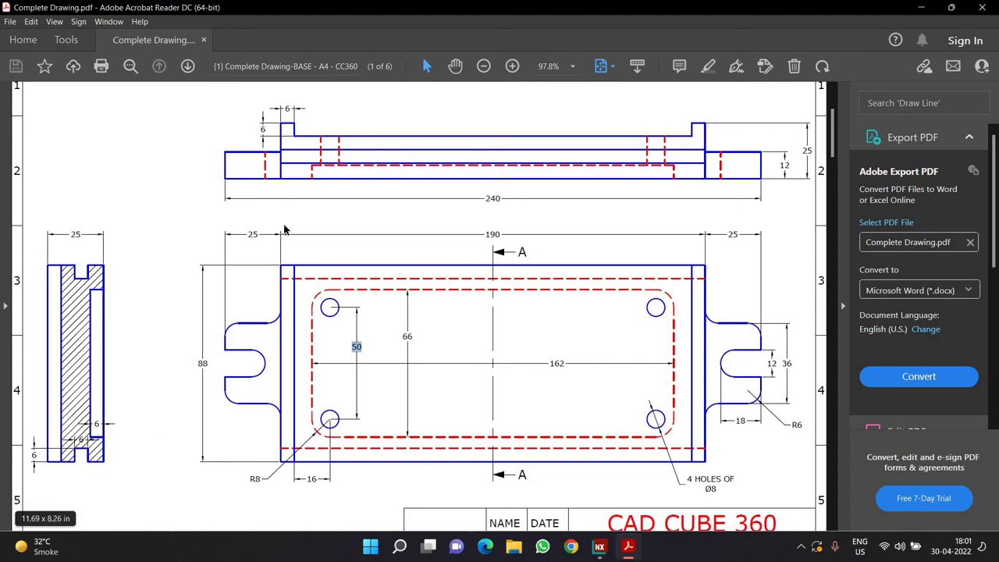
scroll(671, 170, "up", 6, "ctrl")
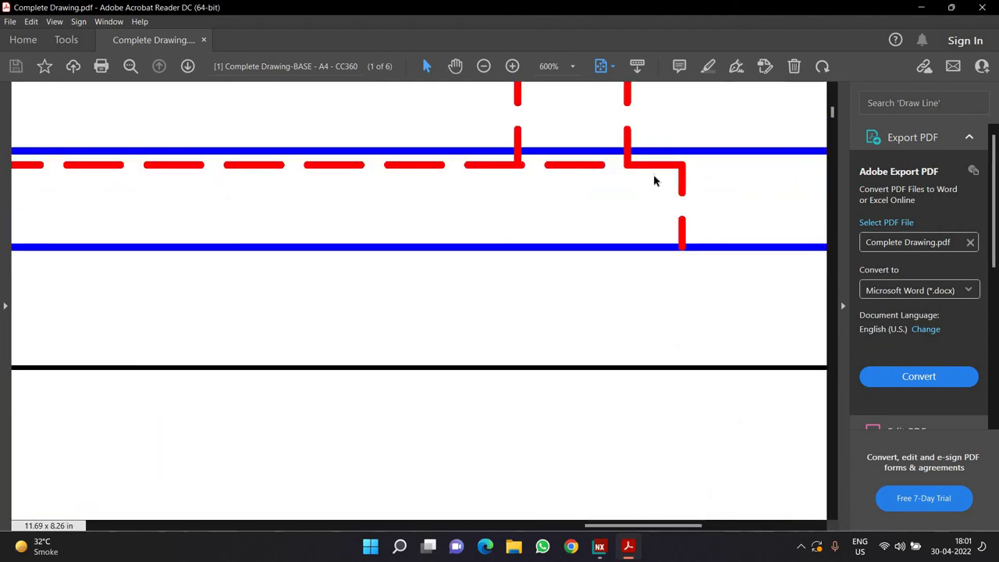
scroll(653, 179, "down", 6, "ctrl")
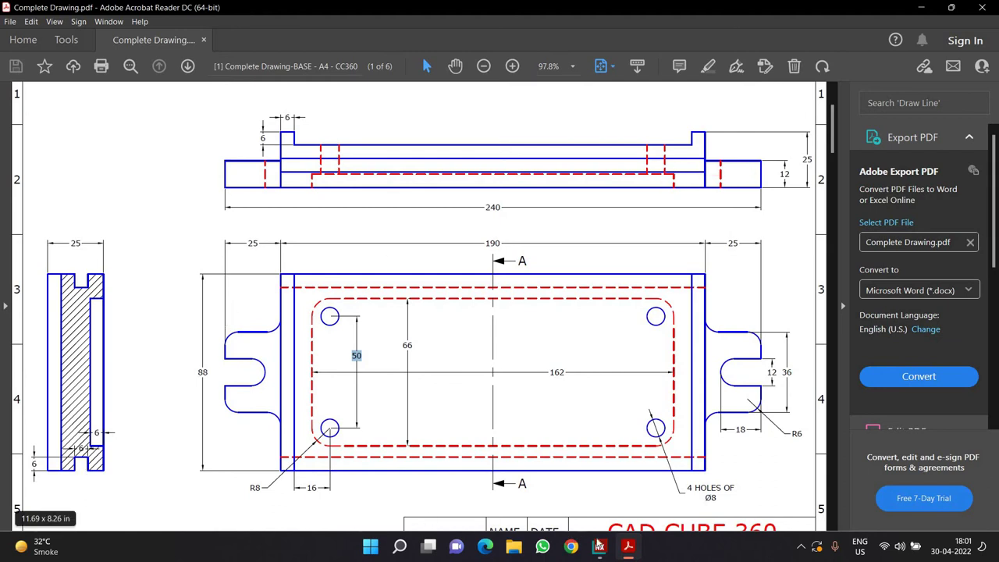
Switch to NX and start a sketch on the outer end face of the base at its negative X end
left_click(599, 546)
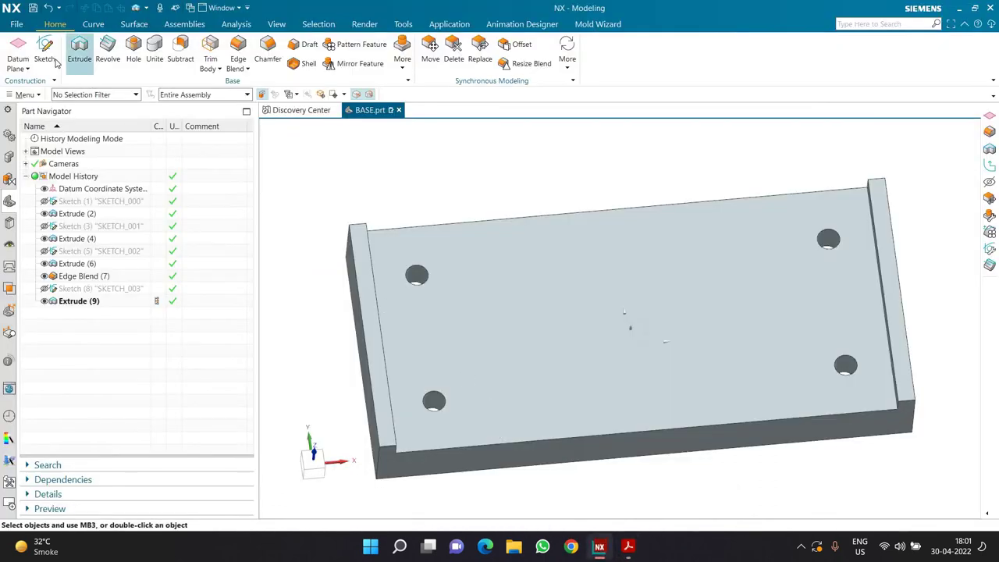
left_click(44, 48)
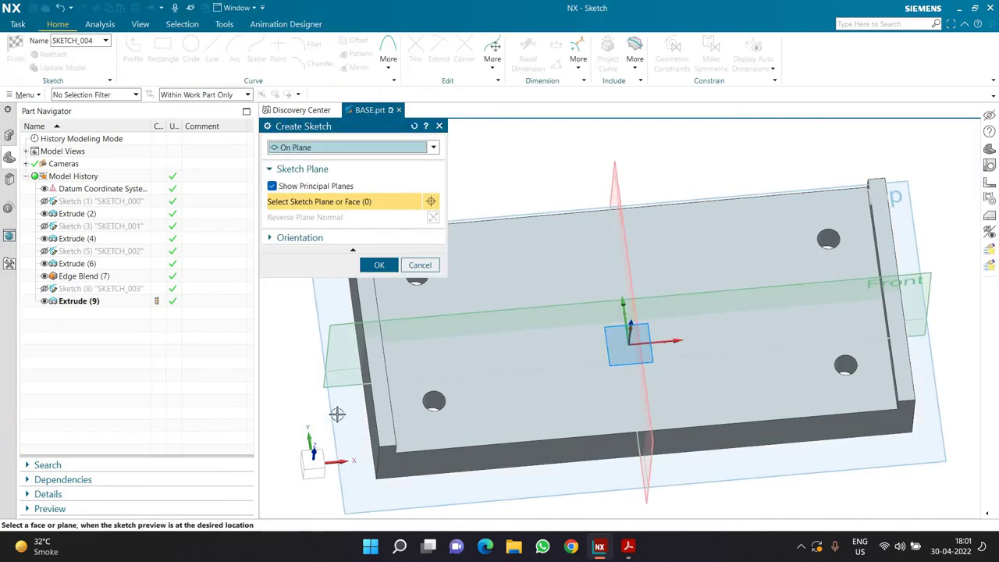
mouse_move(353, 439)
middle_mouse_down()
mouse_move(335, 330)
mouse_move(356, 342)
middle_mouse_up()
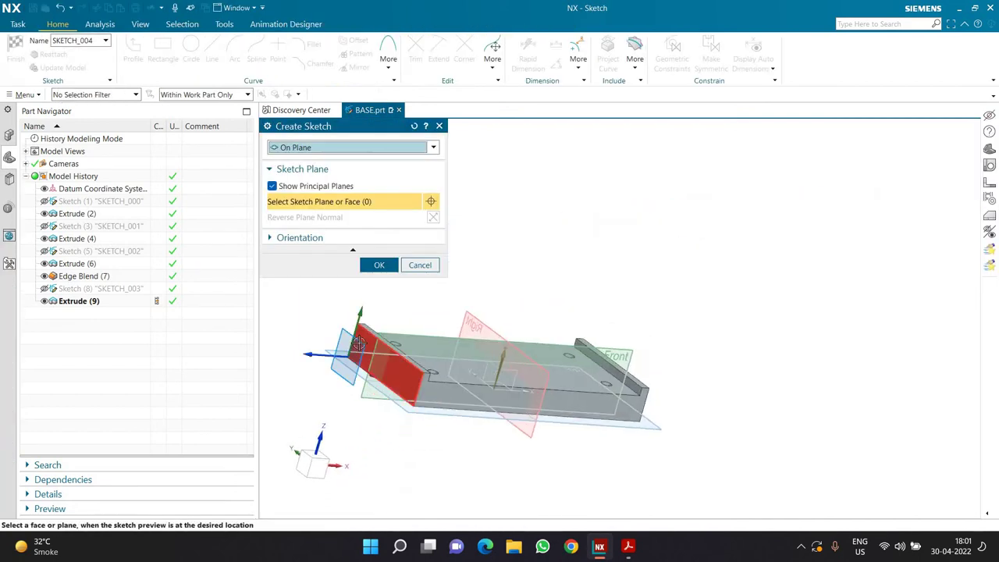
left_click(357, 286)
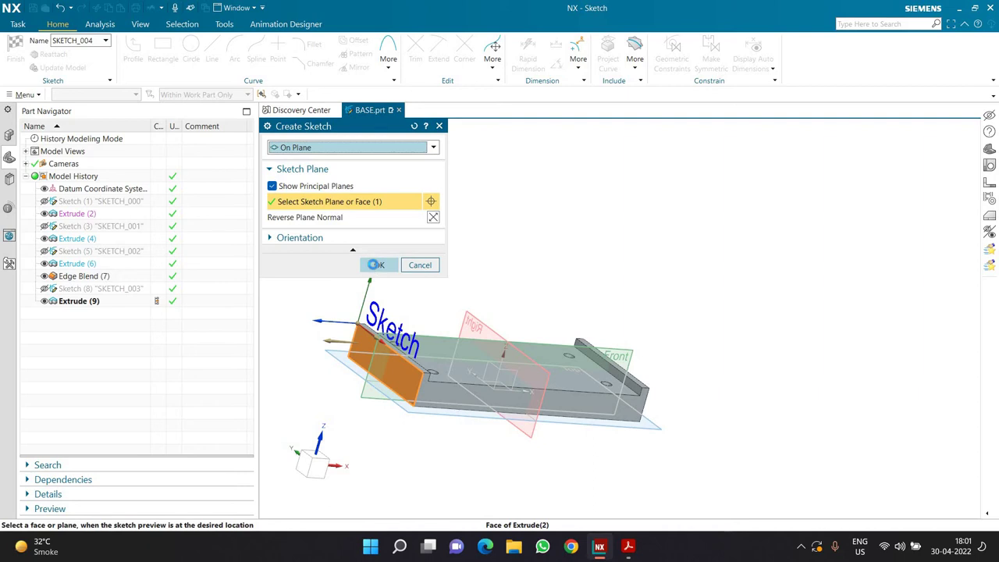
left_click(375, 265)
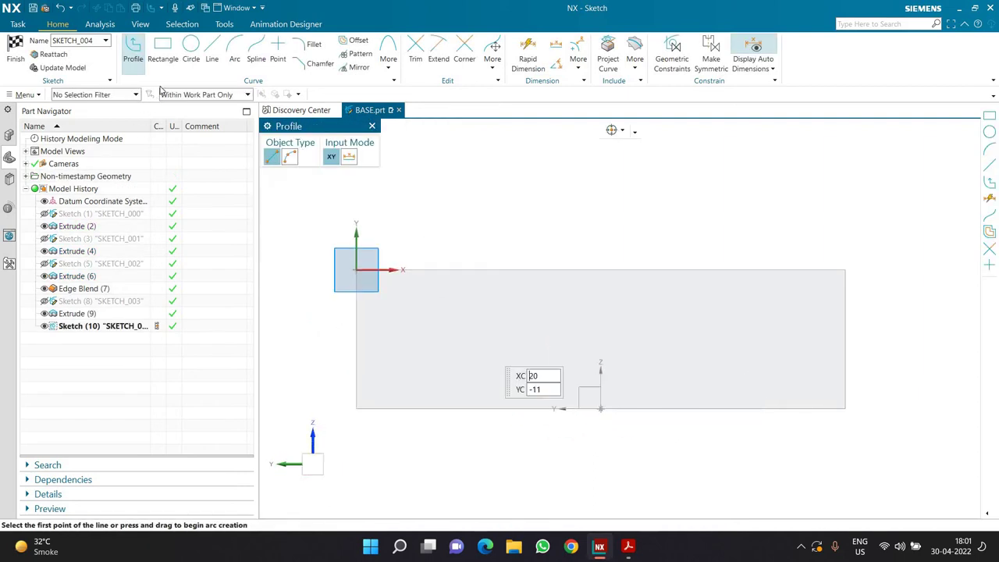
Draw a two-point rectangle about 5.5 mm wide and 6 mm high, starting on the vertical positive-Y edge of the end face
left_click(163, 48)
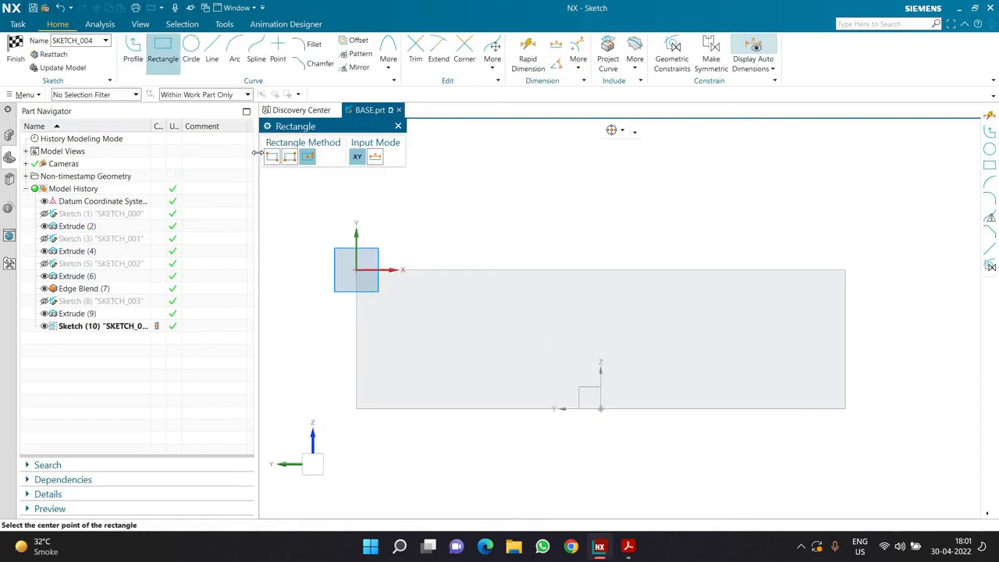
left_click(356, 350)
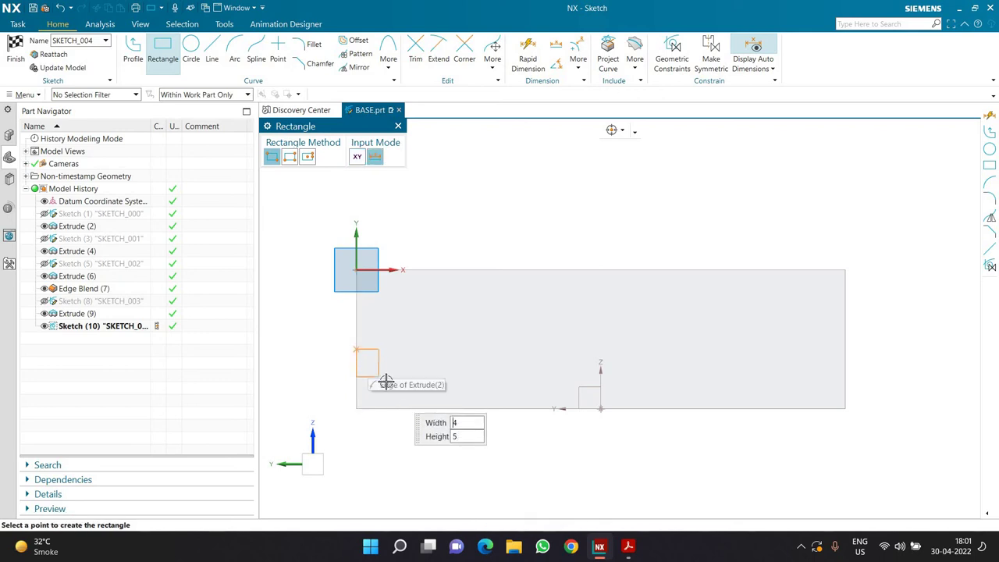
key("Return")
scroll(325, 390, "up", 3)
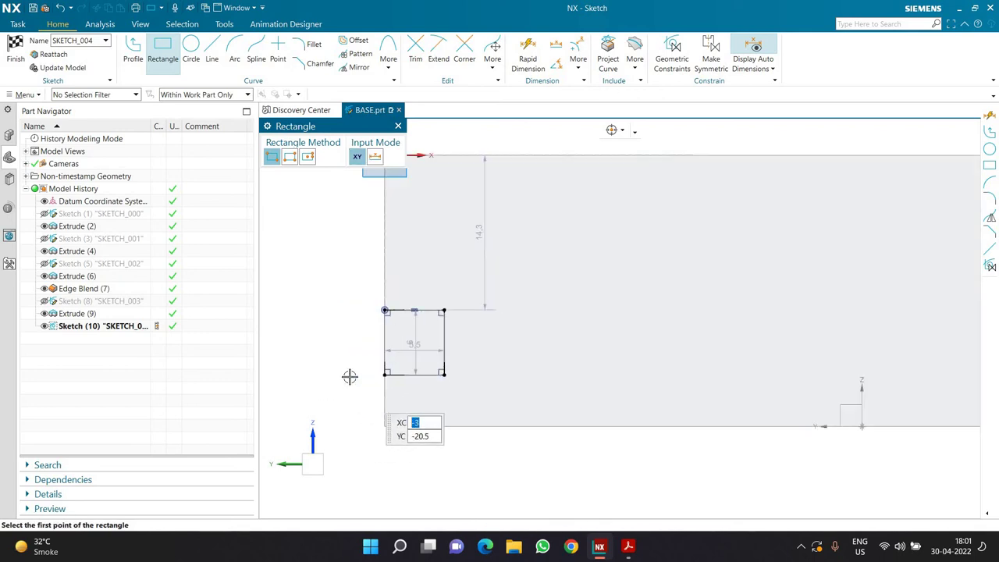
key("Escape")
Make the rectangle's upper and inner sides equal in length and set its height to 6 mm
left_click(442, 322)
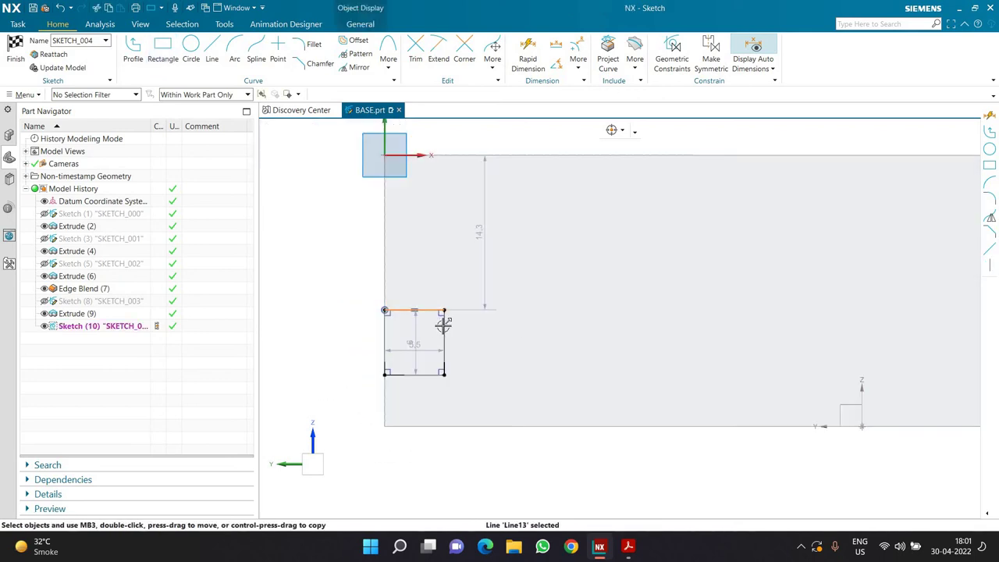
left_click(444, 327)
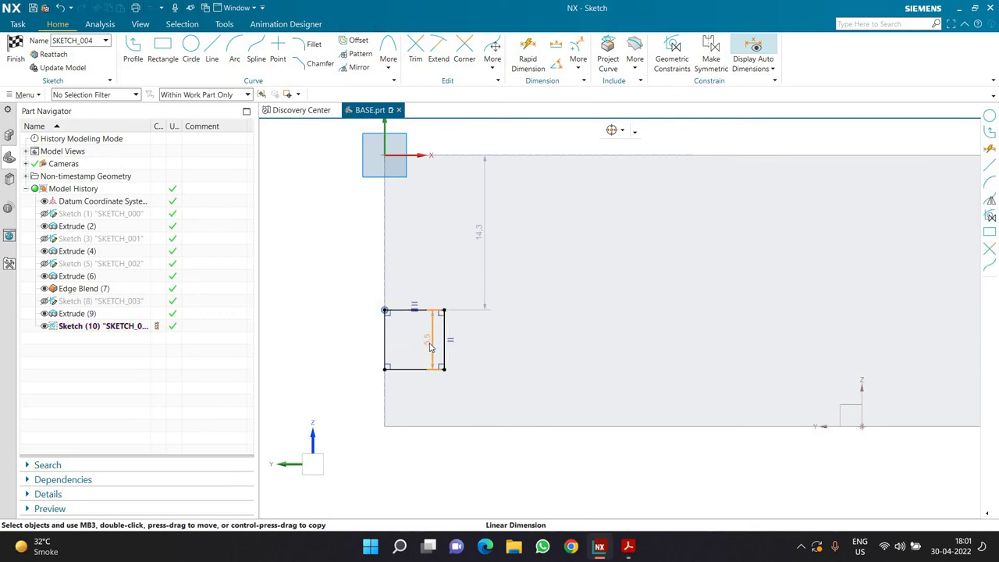
double_click(430, 341)
type("6")
key("Return")
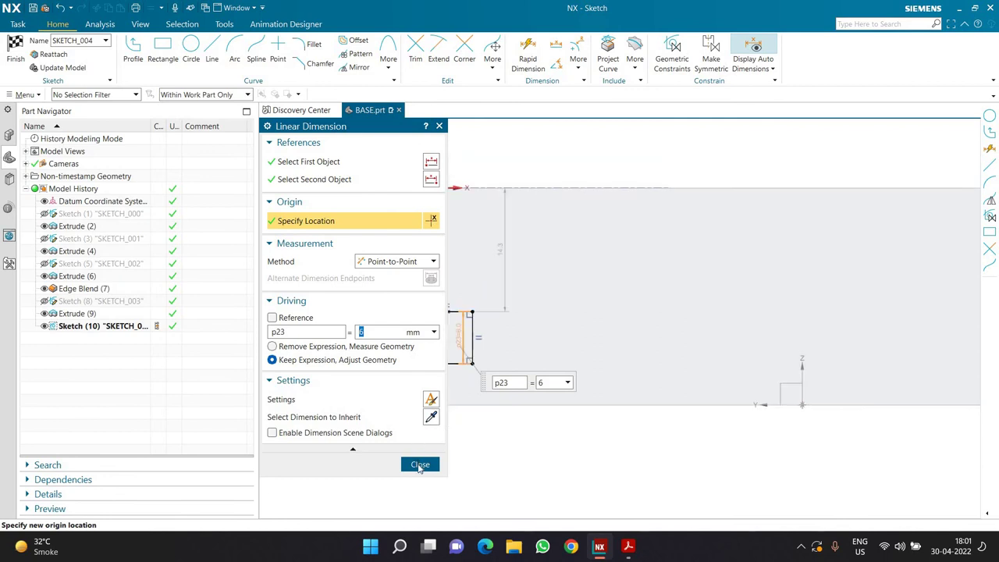
Dimension the square's lower side 7 mm above the bottom edge of the base
key("d")
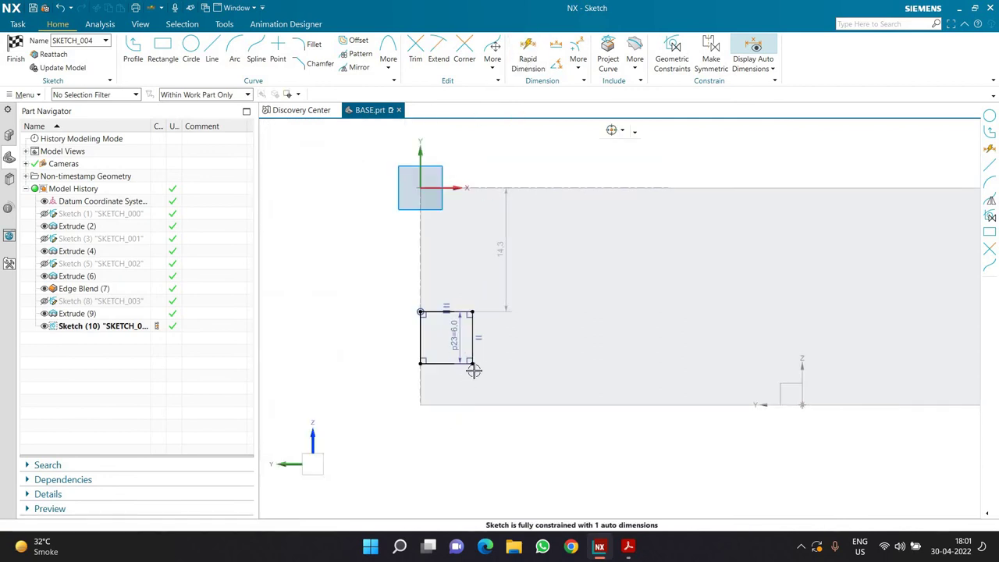
left_click(462, 405)
left_click(420, 395)
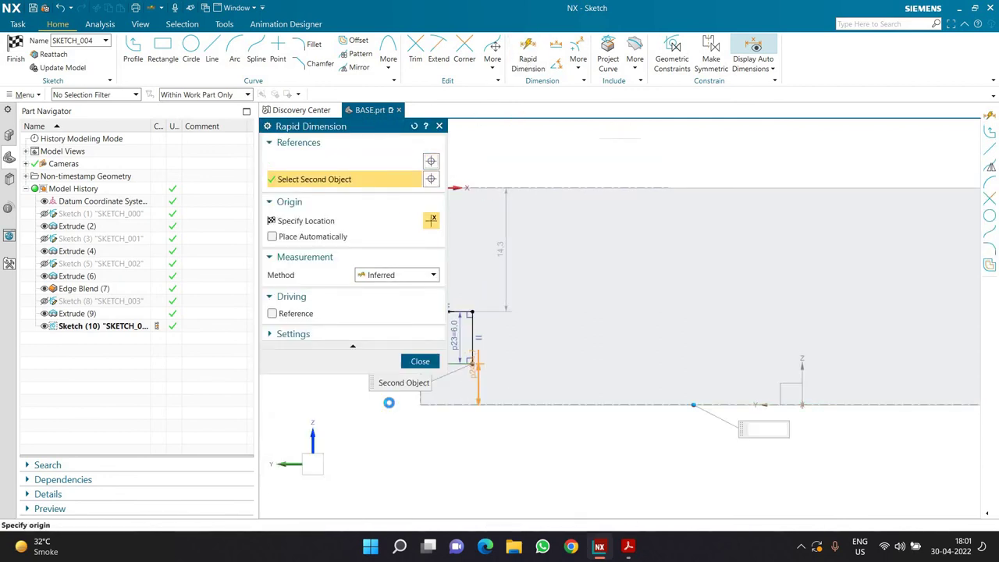
left_click(338, 418)
type("7")
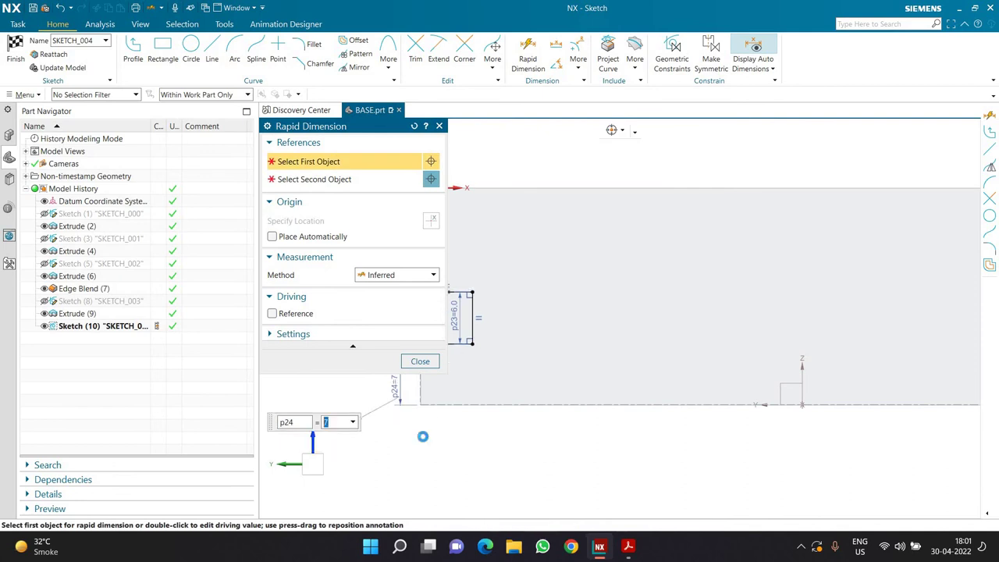
left_click(419, 360)
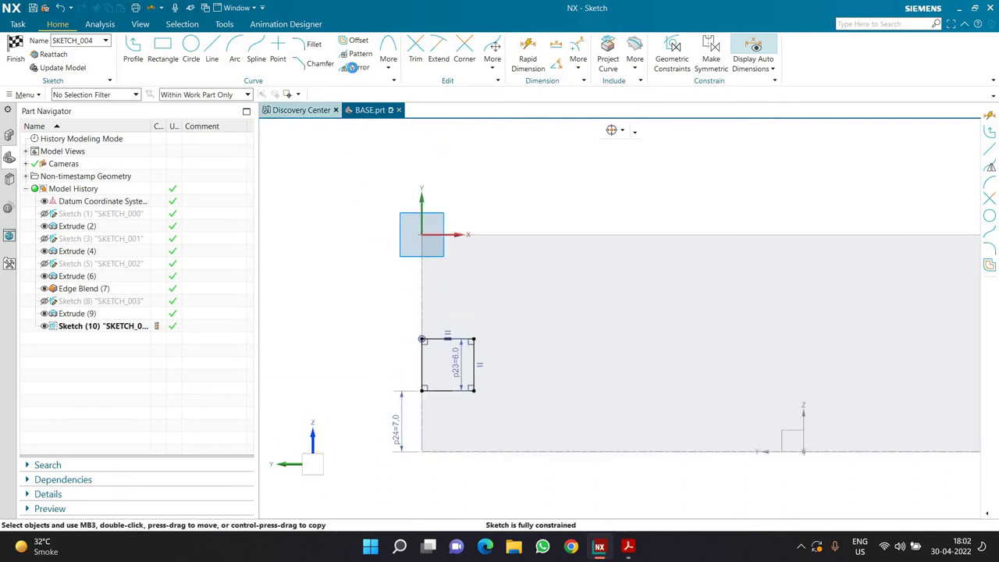
Mirror the square as Connected Curves about the datum Z axis and finish the sketch
left_click(356, 67)
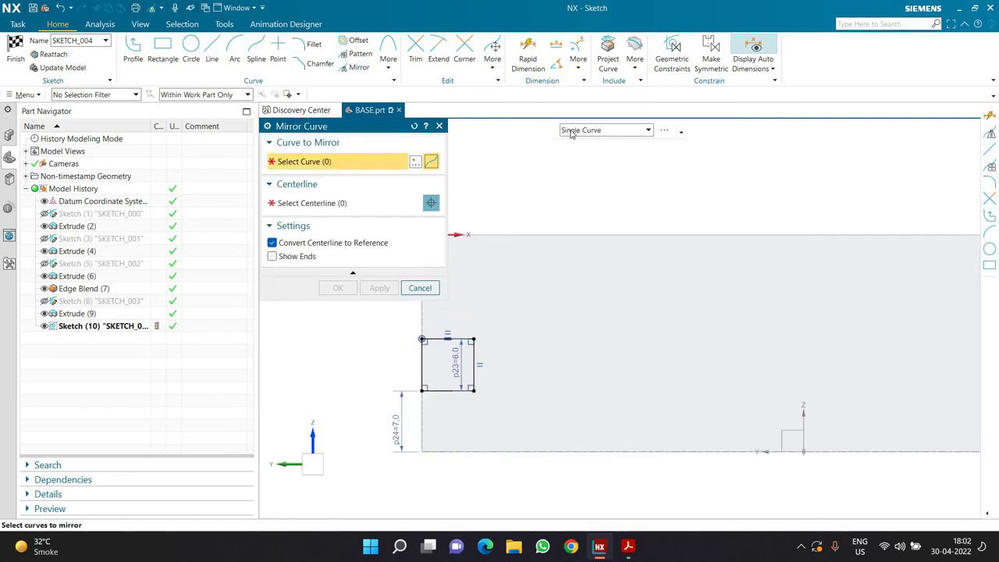
left_click(572, 131)
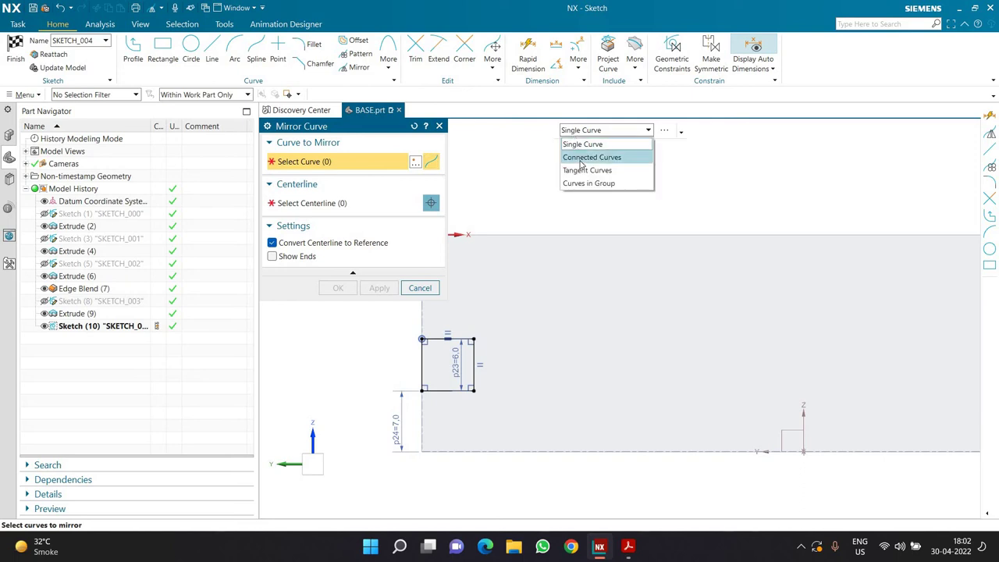
left_click(581, 159)
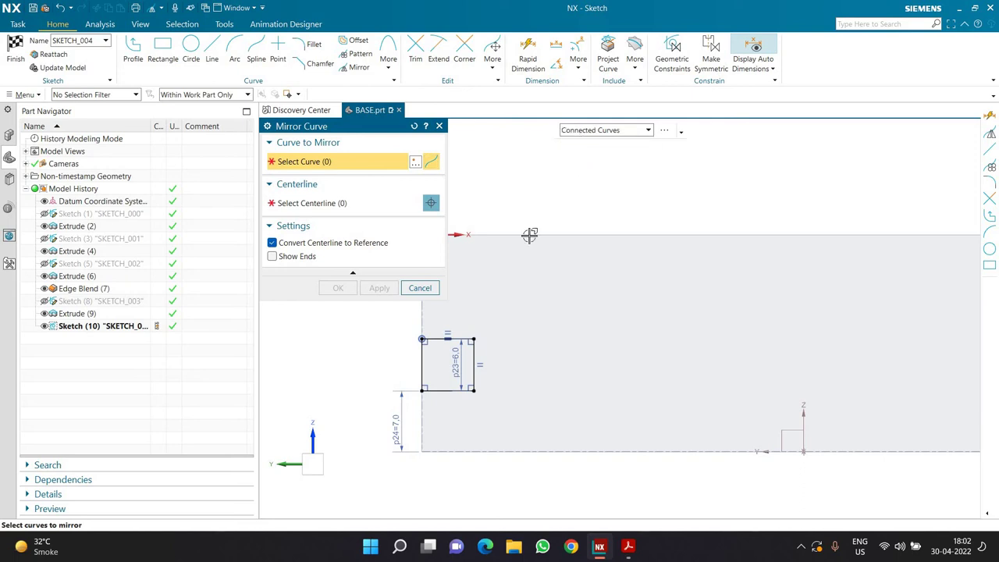
left_click(465, 338)
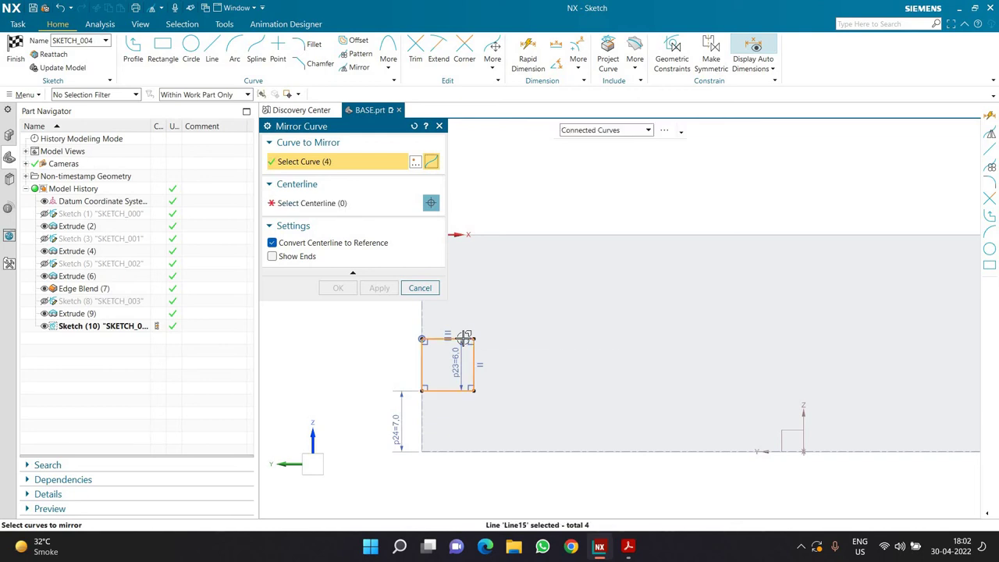
left_click(346, 204)
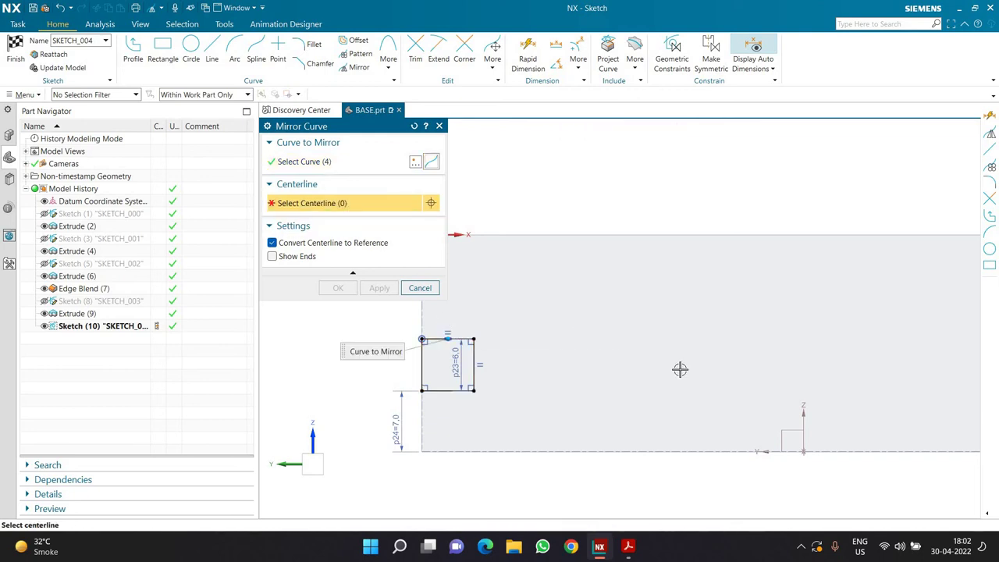
scroll(680, 369, "down", 2)
left_click(724, 368)
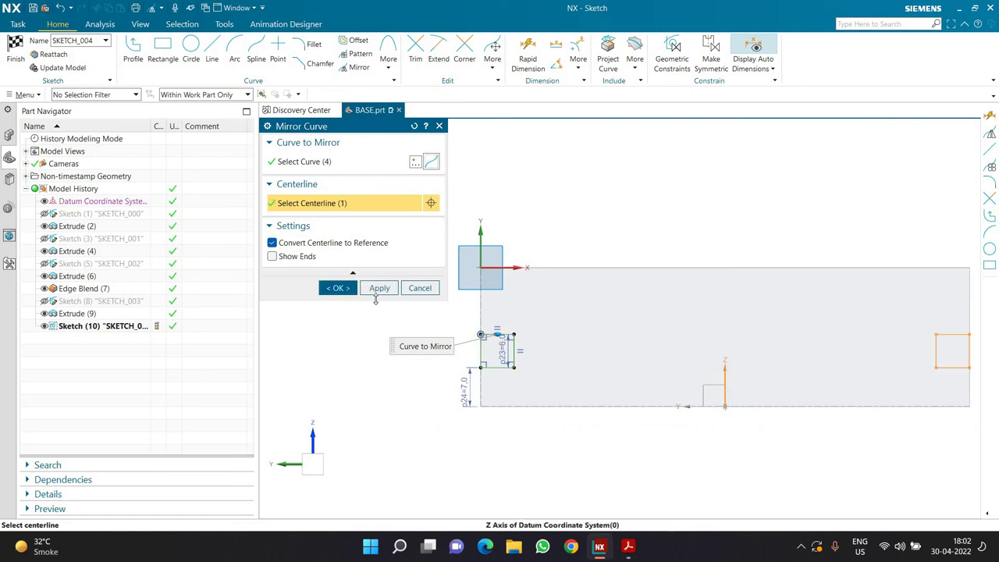
left_click(352, 288)
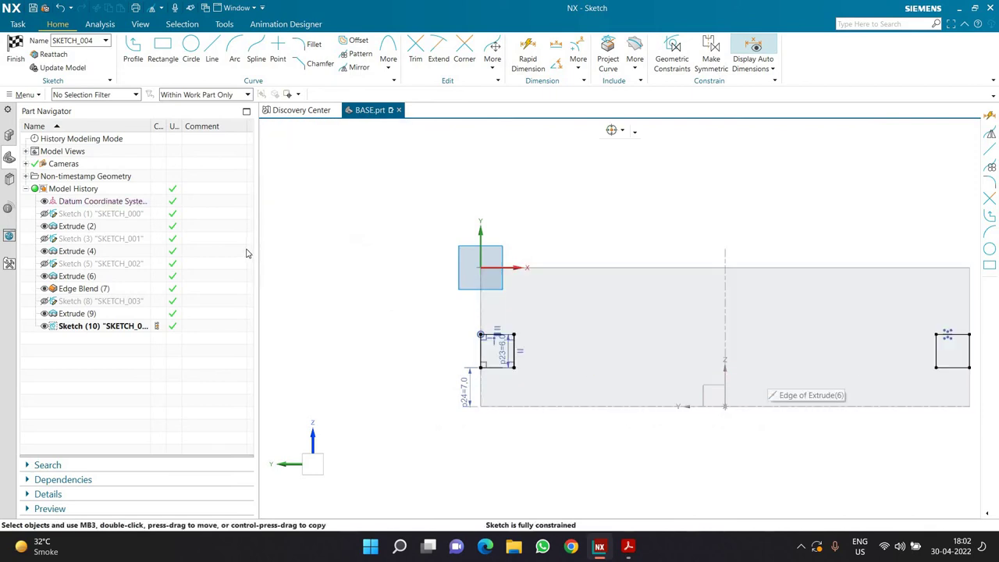
left_click(14, 67)
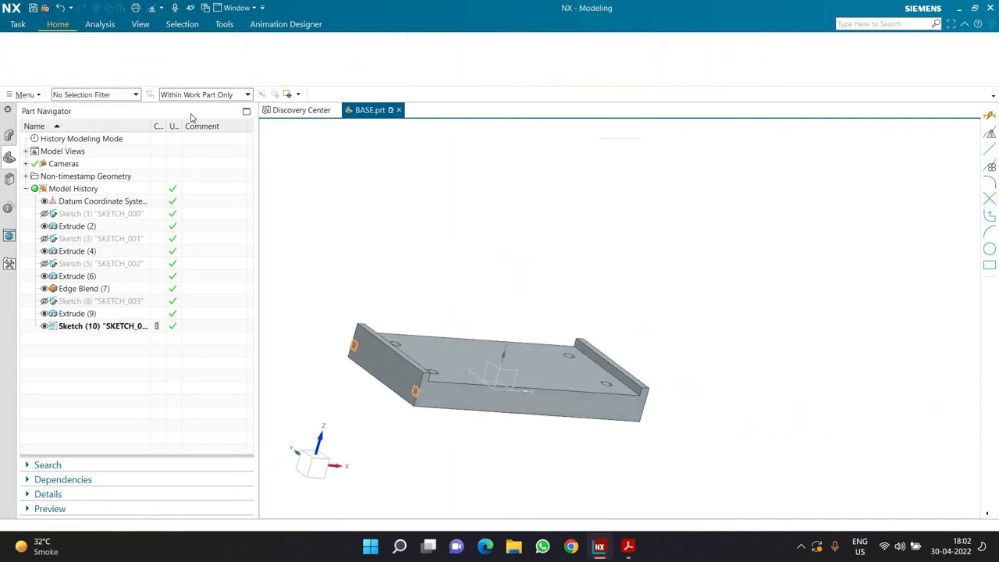
Extrude both squares in the reversed direction with the end limit Until Next, subtracting them from the base, and hide their sketch
left_click(85, 59)
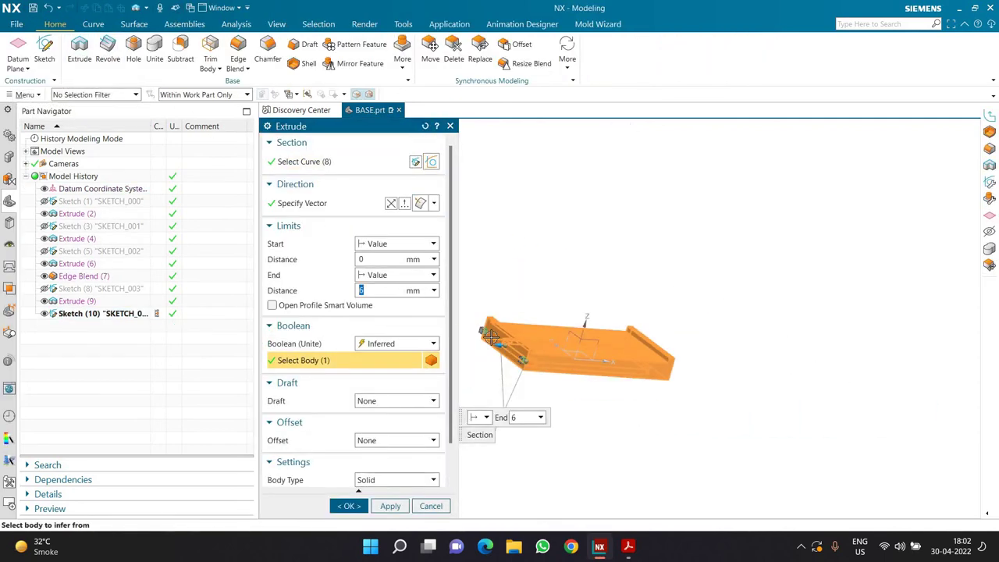
left_click(391, 203)
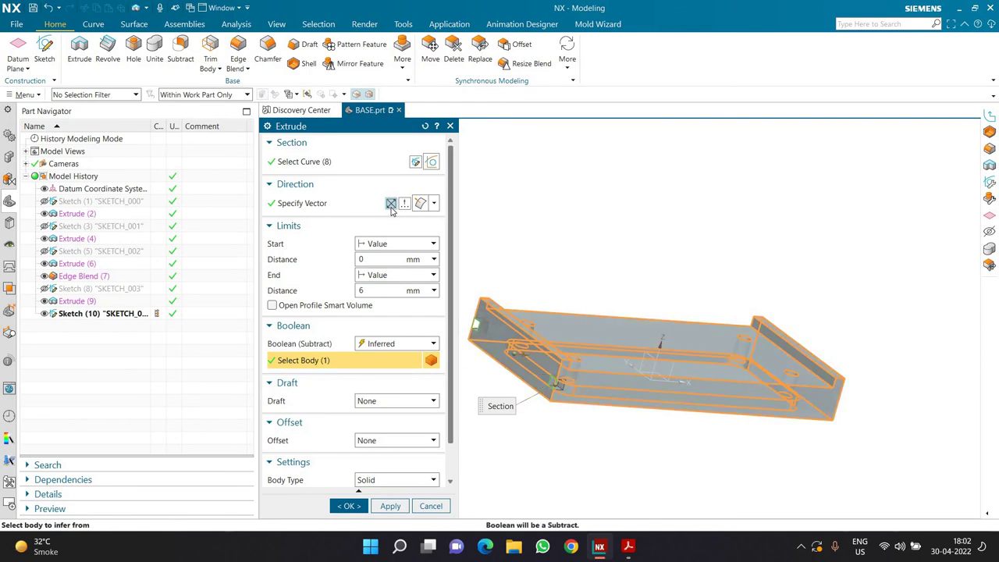
left_click(387, 275)
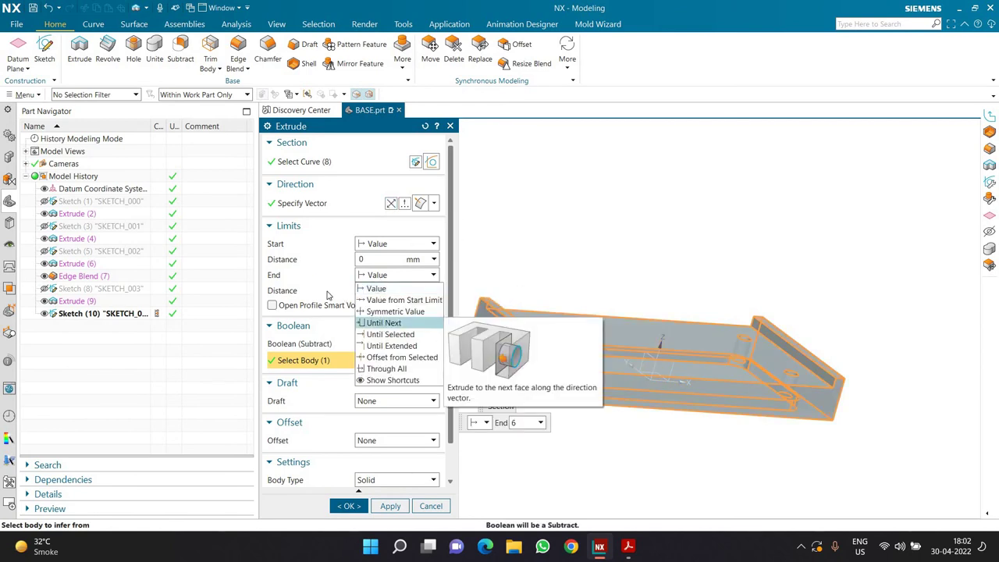
left_click(377, 323)
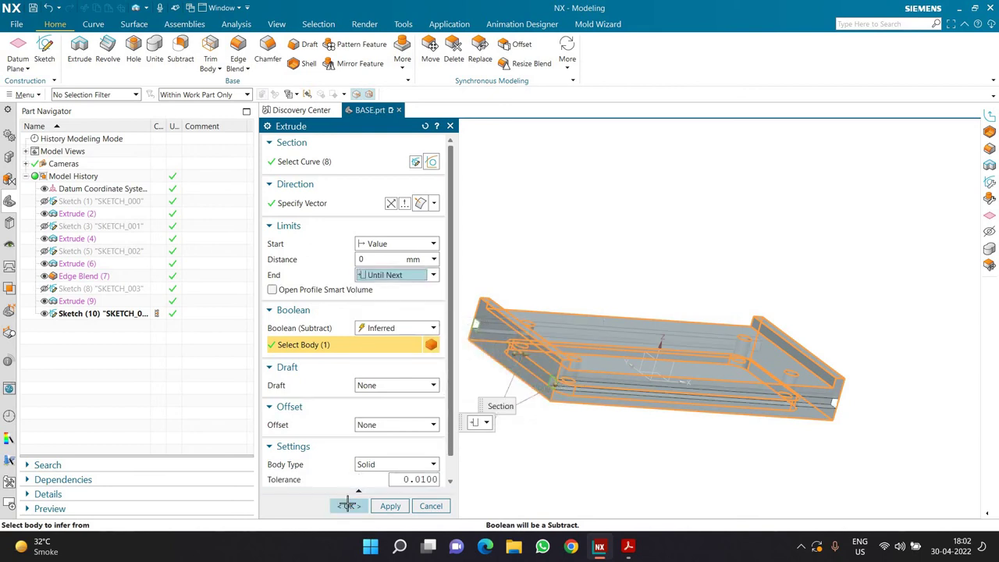
left_click(348, 505)
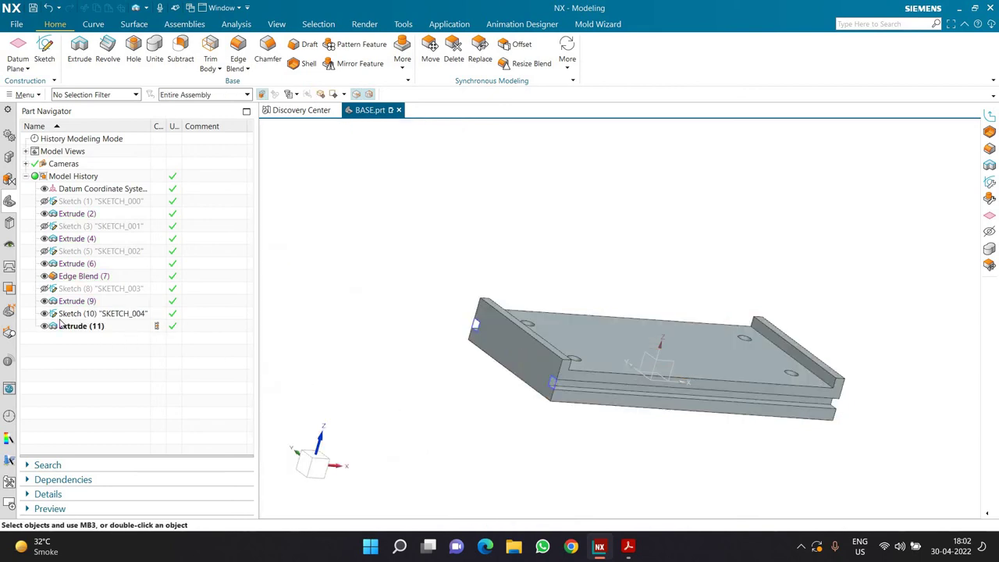
mouse_move(377, 355)
middle_mouse_down()
mouse_move(334, 345)
mouse_move(388, 356)
mouse_move(374, 374)
mouse_move(367, 369)
mouse_move(593, 523)
middle_mouse_up()
Check the end lug's dimensions in the Acrobat drawing and start a new NX sketch on the XY plane
left_click(628, 546)
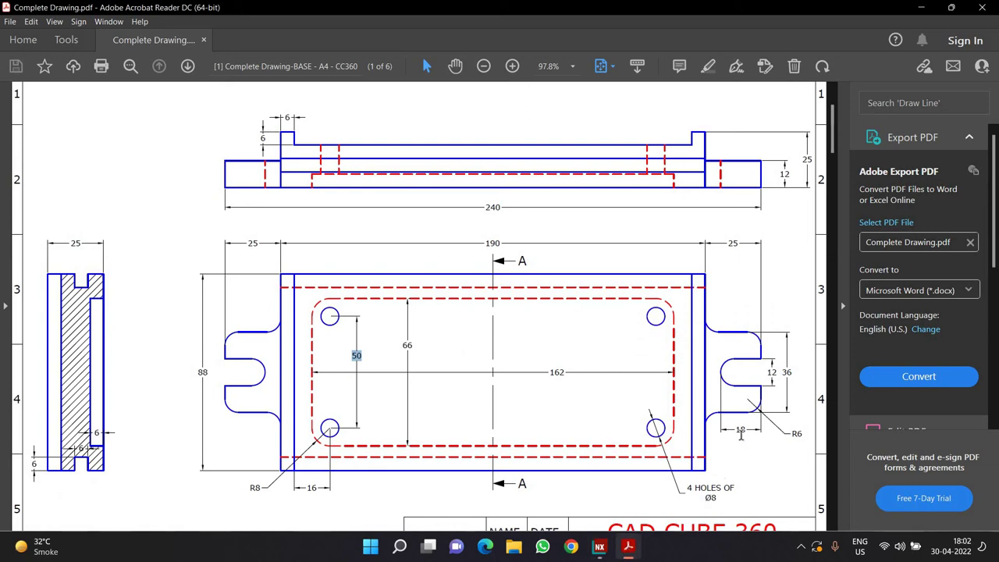
left_click(628, 547)
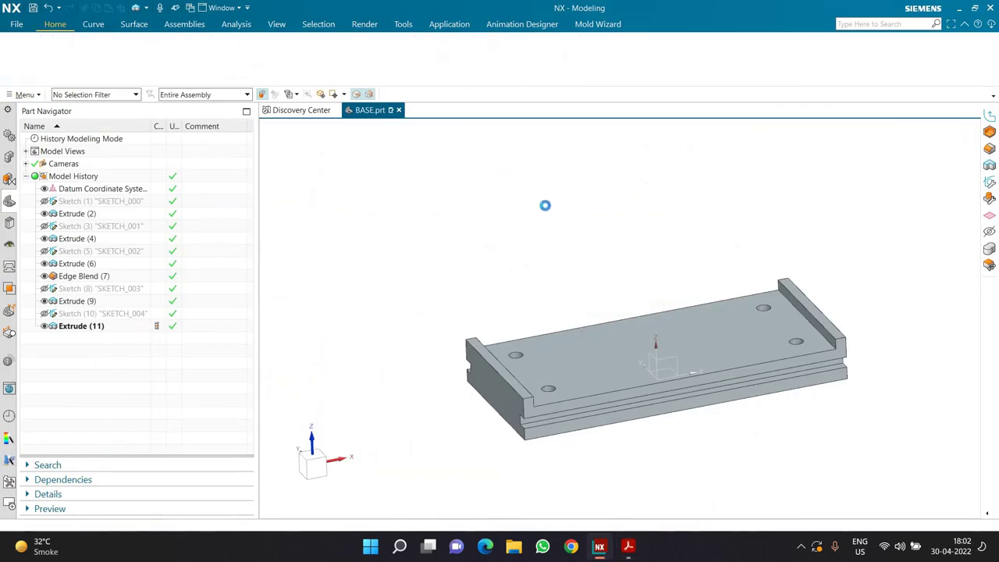
key("s")
middle_click(544, 205)
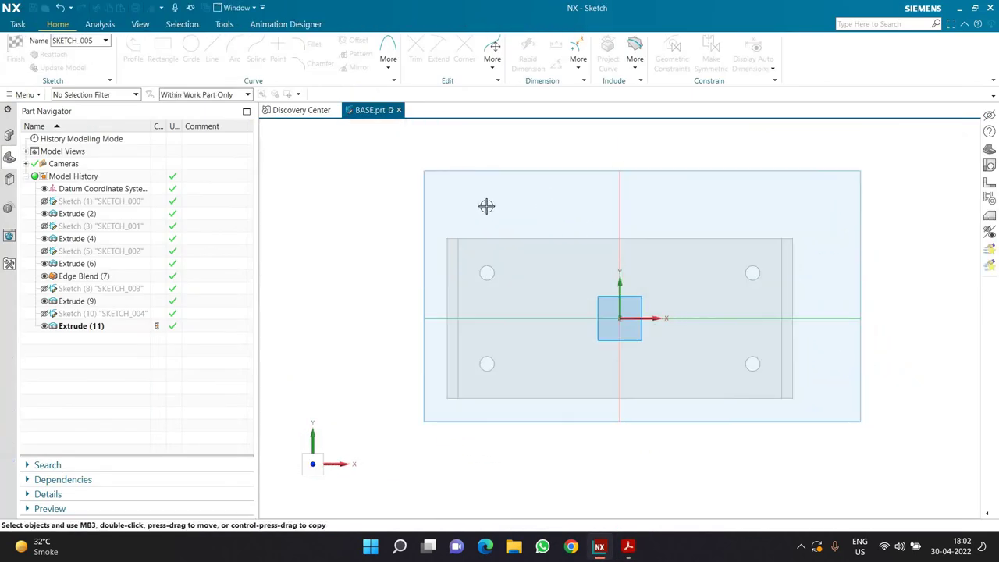
Draw a two-point rectangle about 39.5 mm wide and 43 mm high outward from the base's positive-X end edge
key("r")
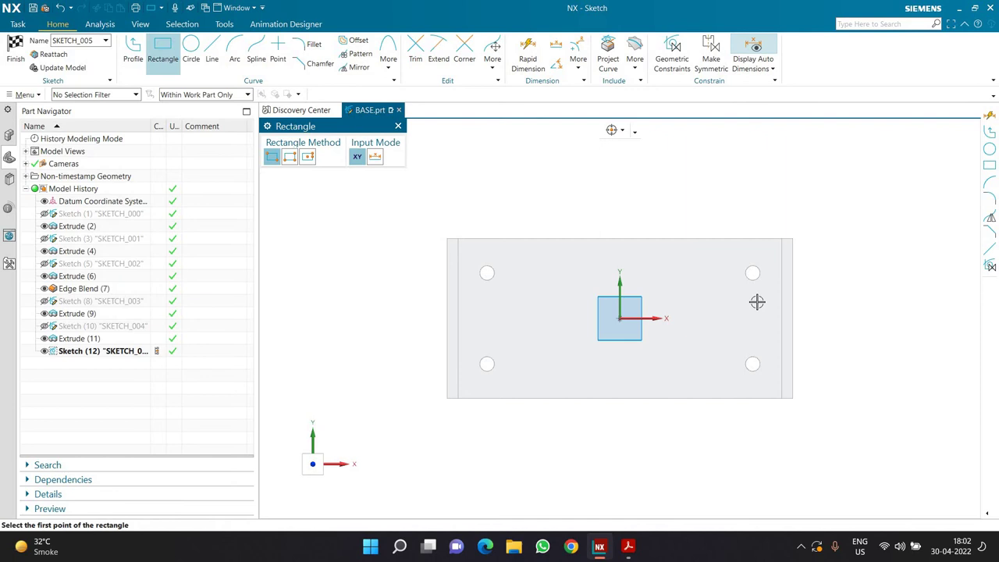
left_click(792, 286)
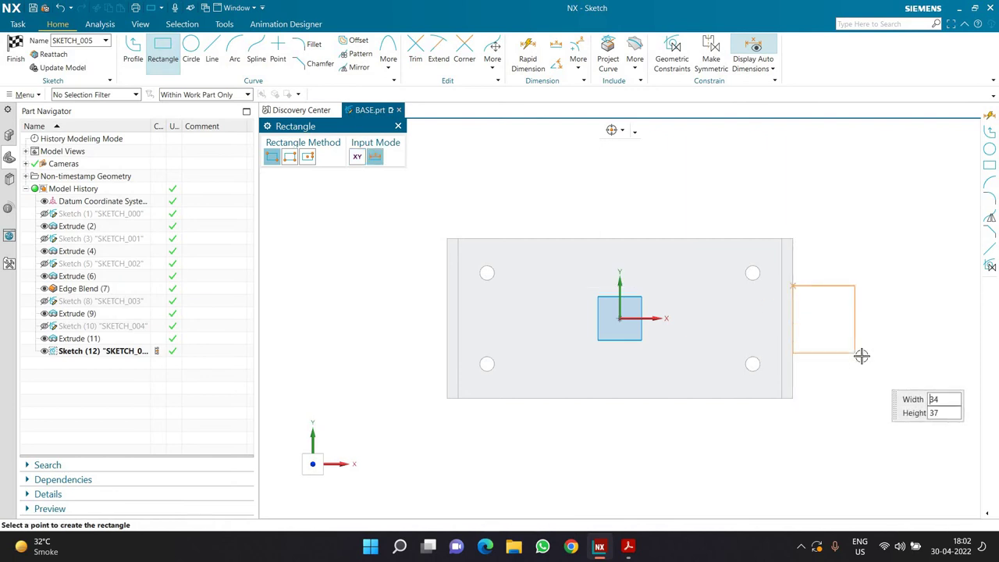
left_click(861, 363)
scroll(853, 384, "up", 2)
key("Escape")
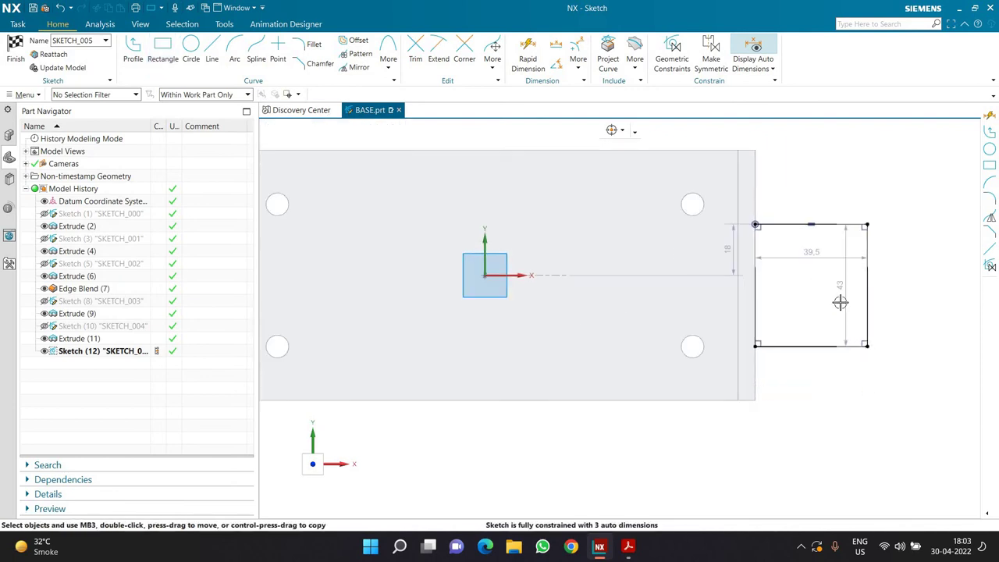
Set the lug rectangle's height to 36 mm and its width to 25 mm
double_click(839, 282)
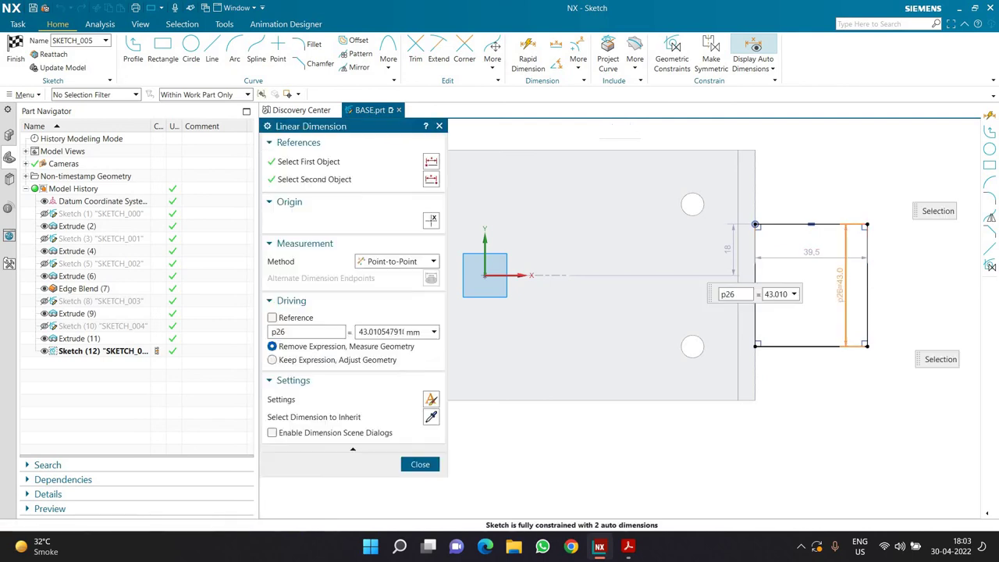
type("36")
key("Return")
middle_click(820, 256)
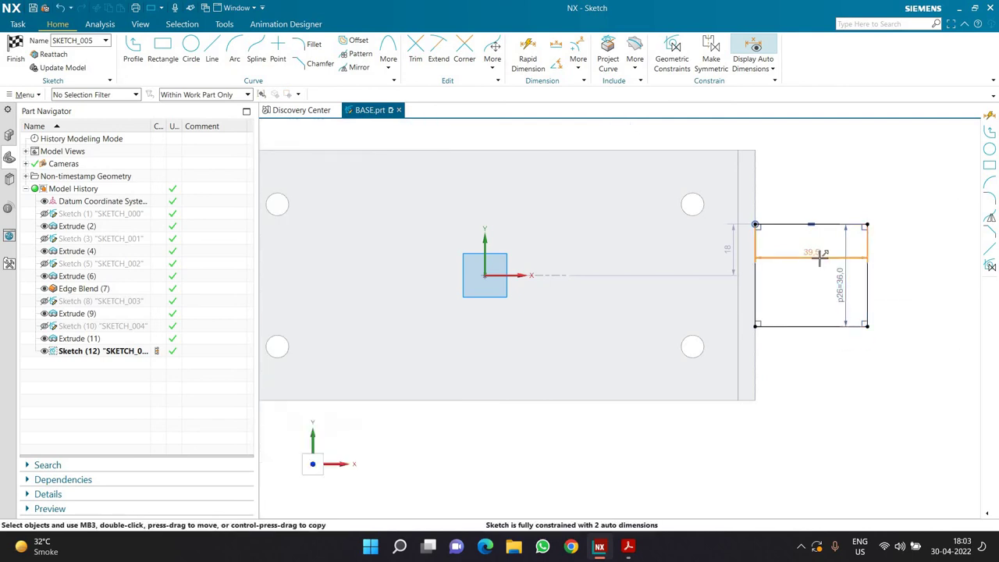
double_click(820, 256)
type("25")
key("Return")
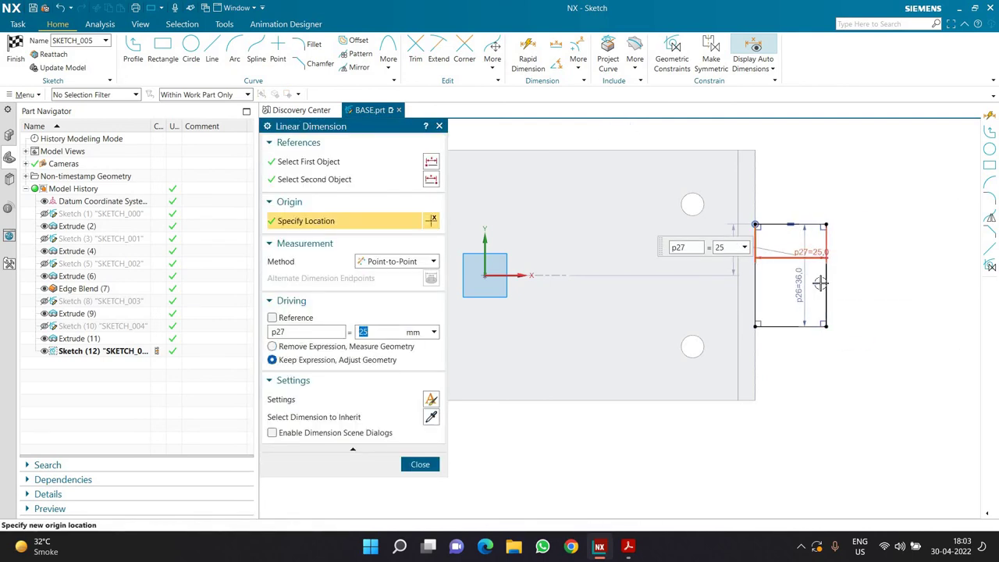
middle_click(820, 283)
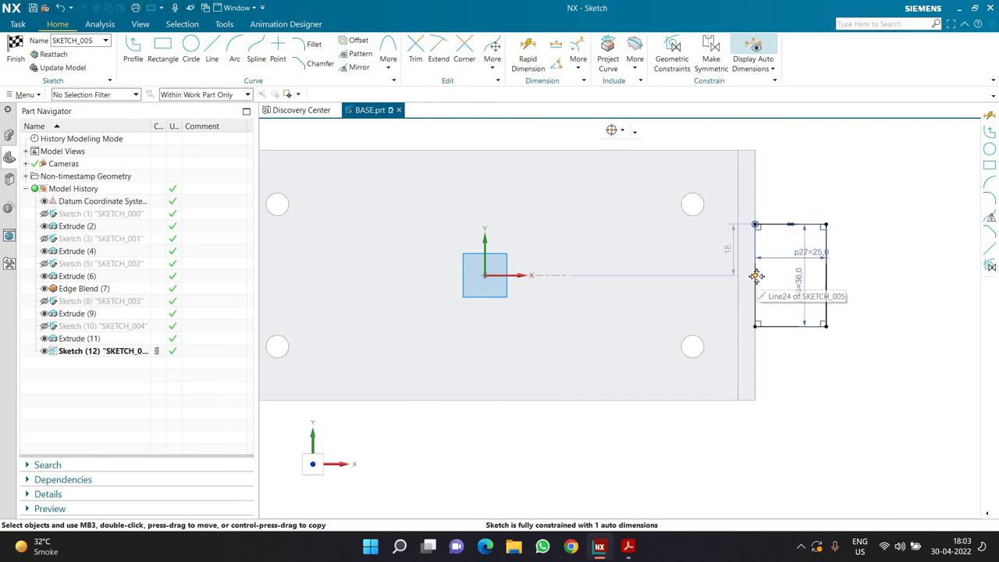
Align the midpoint of the rectangle's inner vertical edge horizontally with the sketch origin
mouse_move(783, 313)
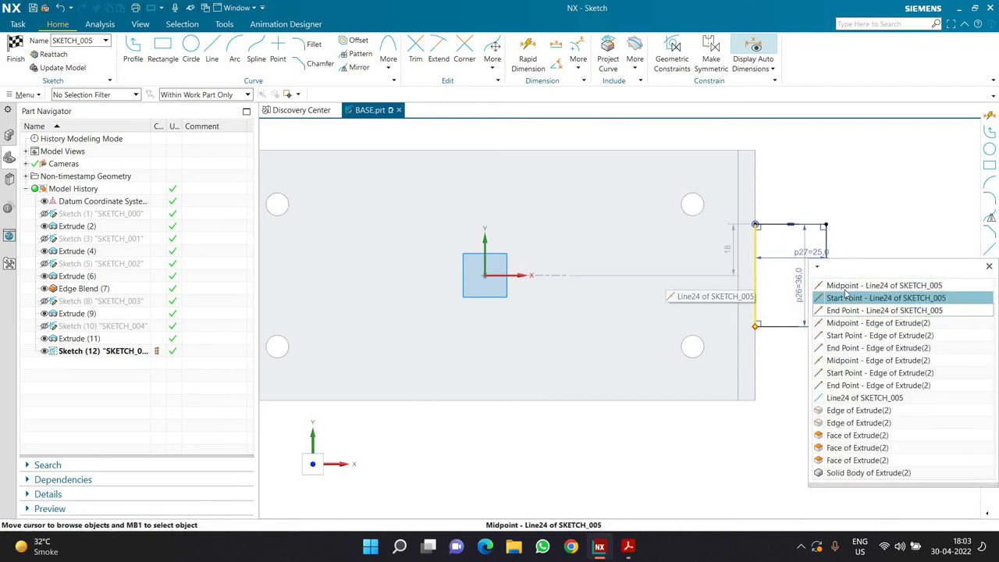
left_click(847, 283)
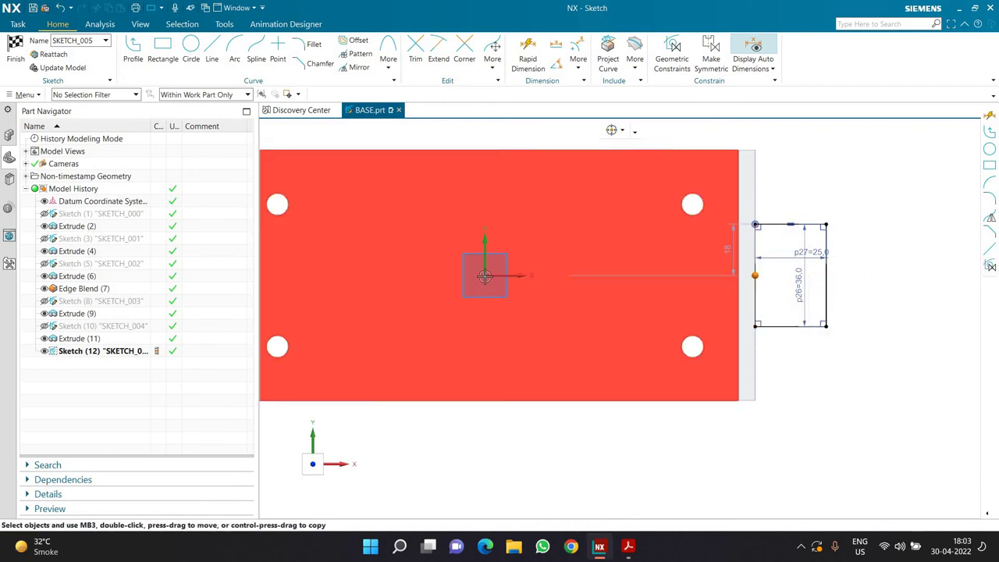
left_click(499, 269)
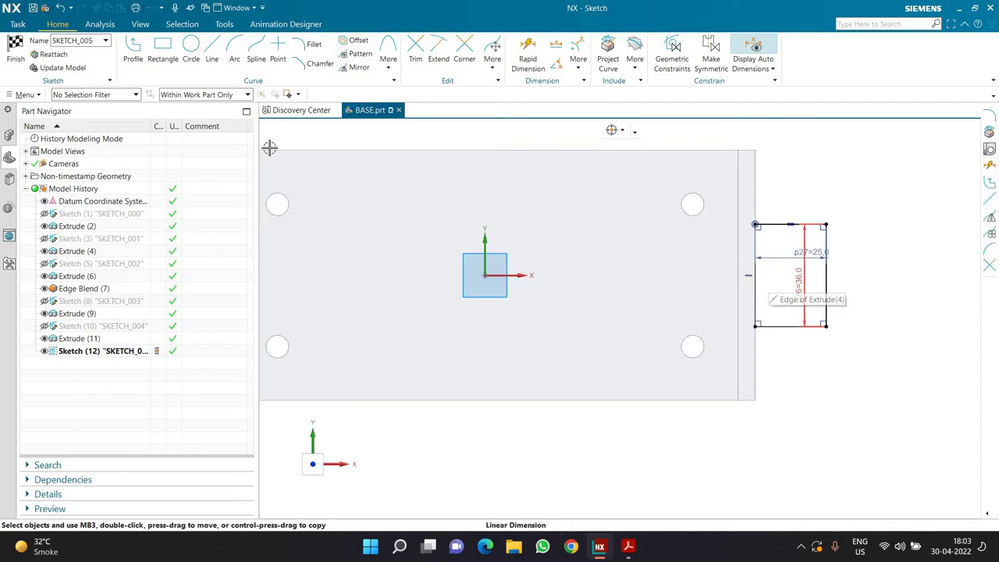
Draw a circle inside the lug rectangle at mid-height, centred about 10.7 mm from its inner edge
left_click(191, 48)
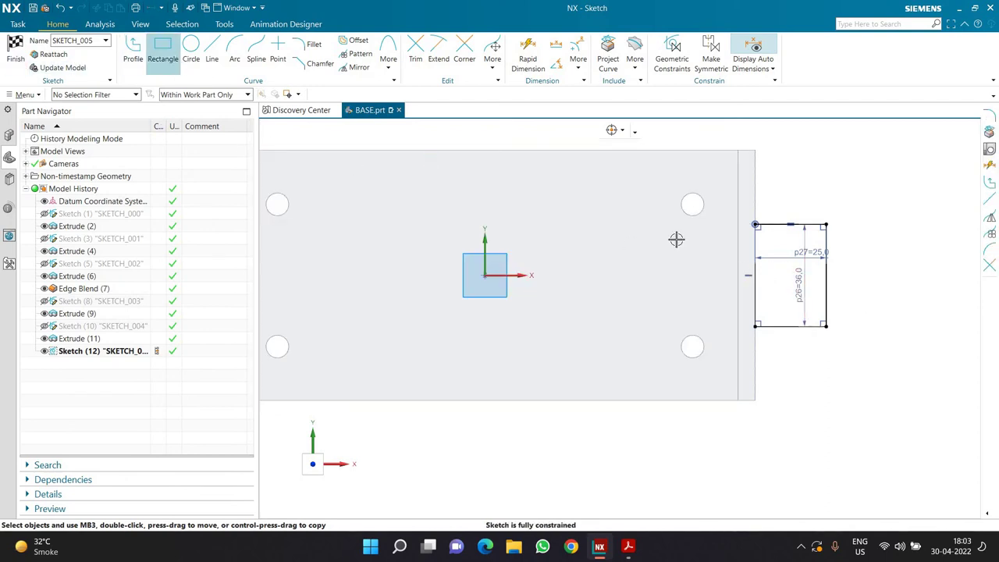
scroll(807, 286, "down", 3)
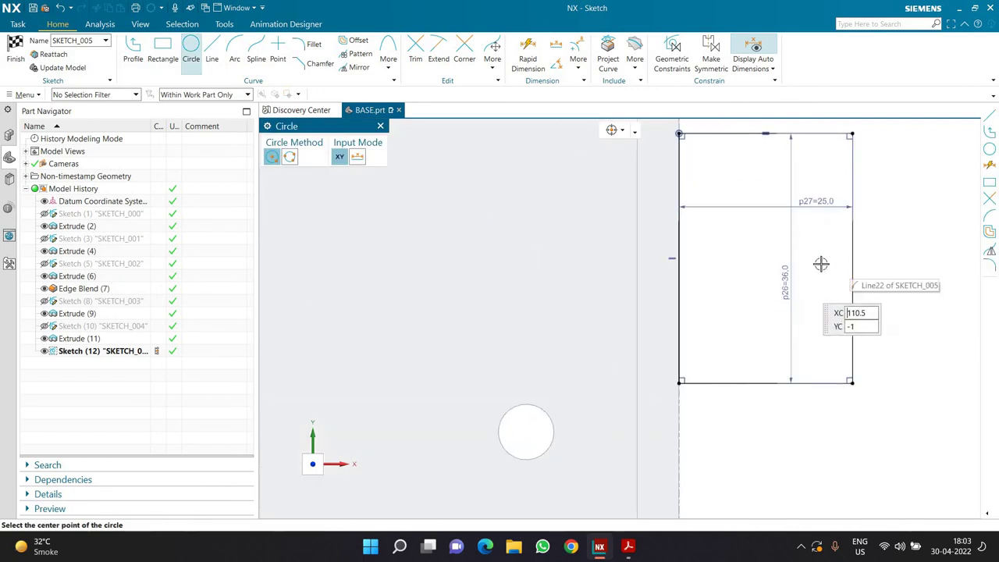
left_click(753, 257)
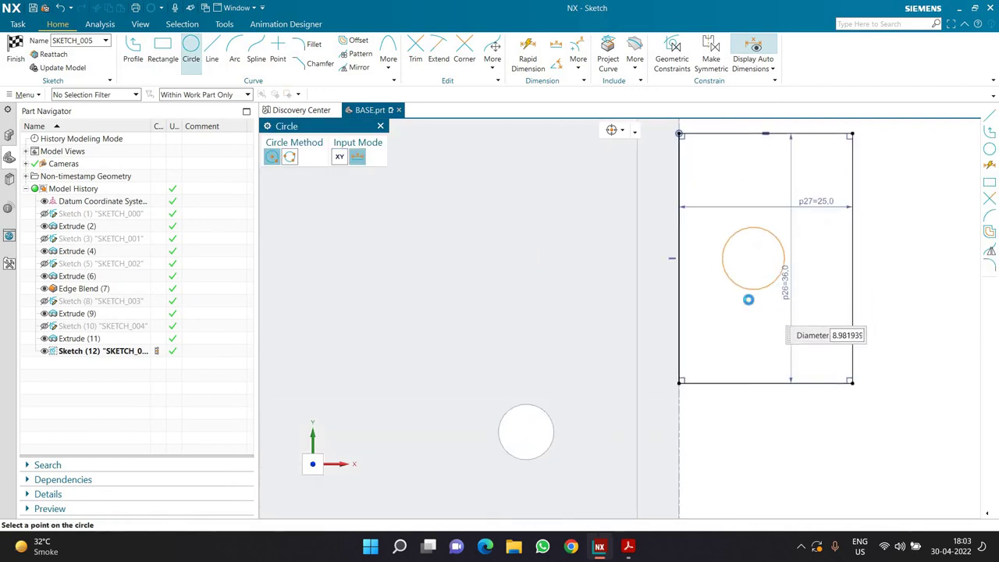
left_click(751, 216)
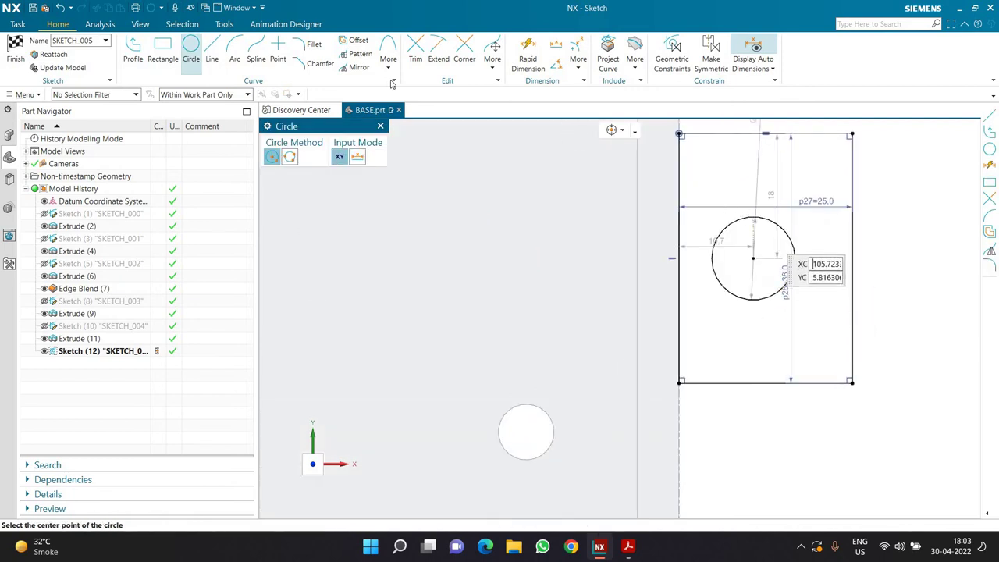
left_click(211, 61)
left_click(751, 217)
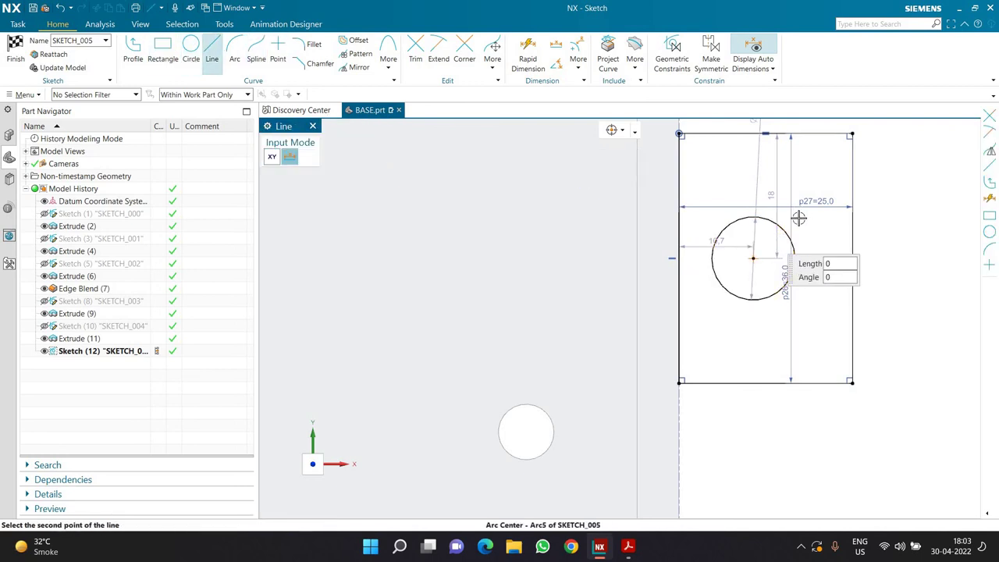
key("Return")
key("Escape")
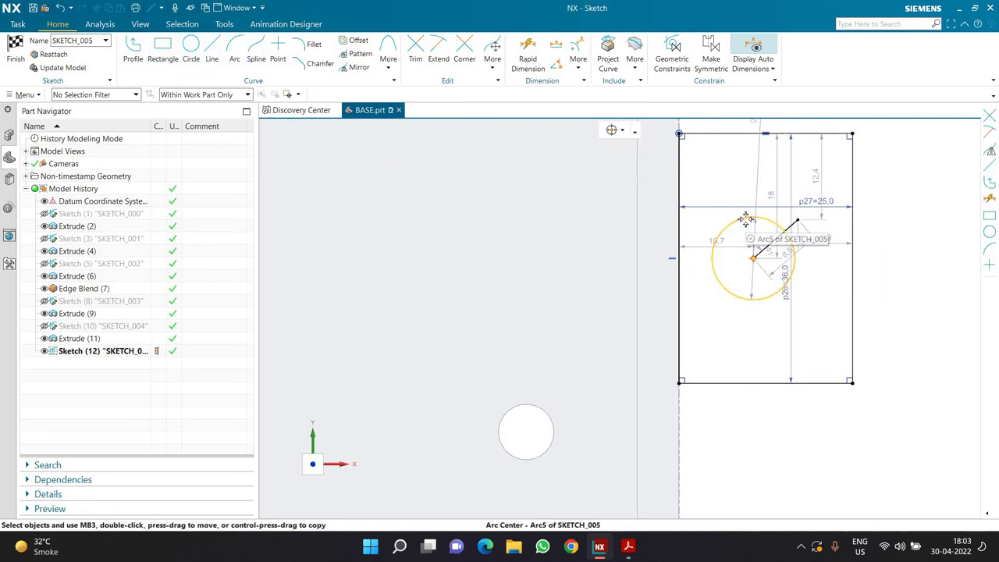
Draw two lines from the circle's upper and lower points outward to the rectangle's outer vertical edge
key("l")
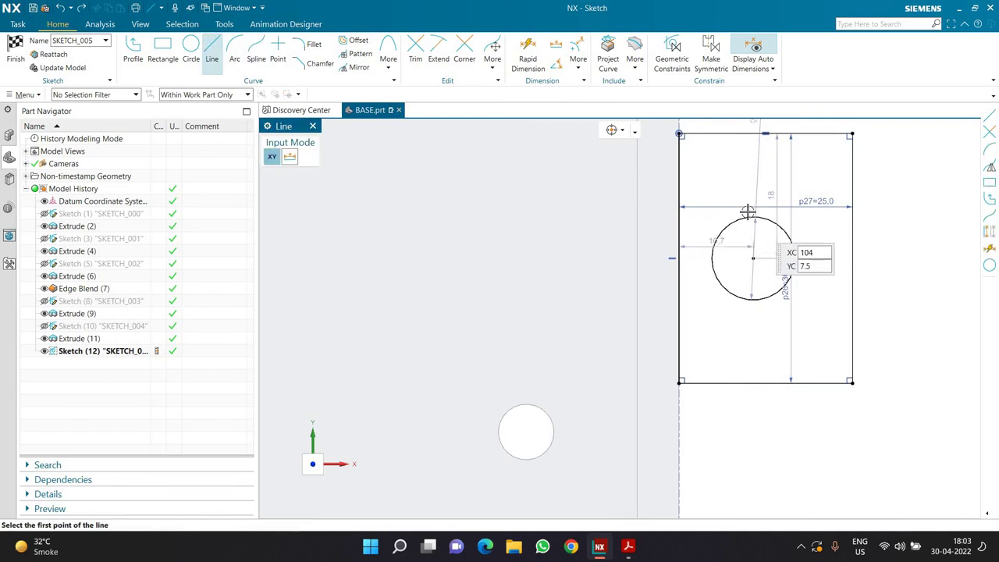
left_click(747, 215)
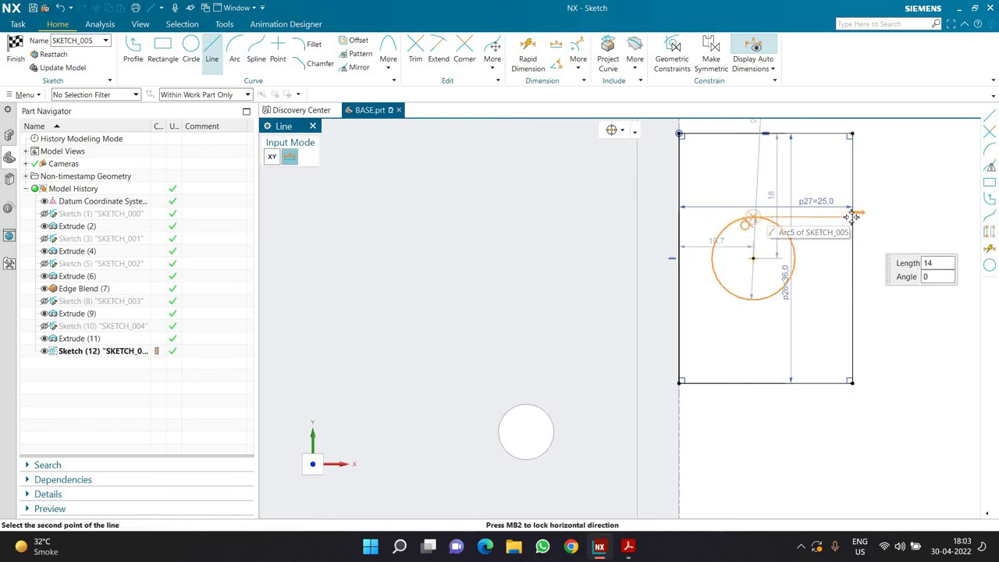
left_click(851, 216)
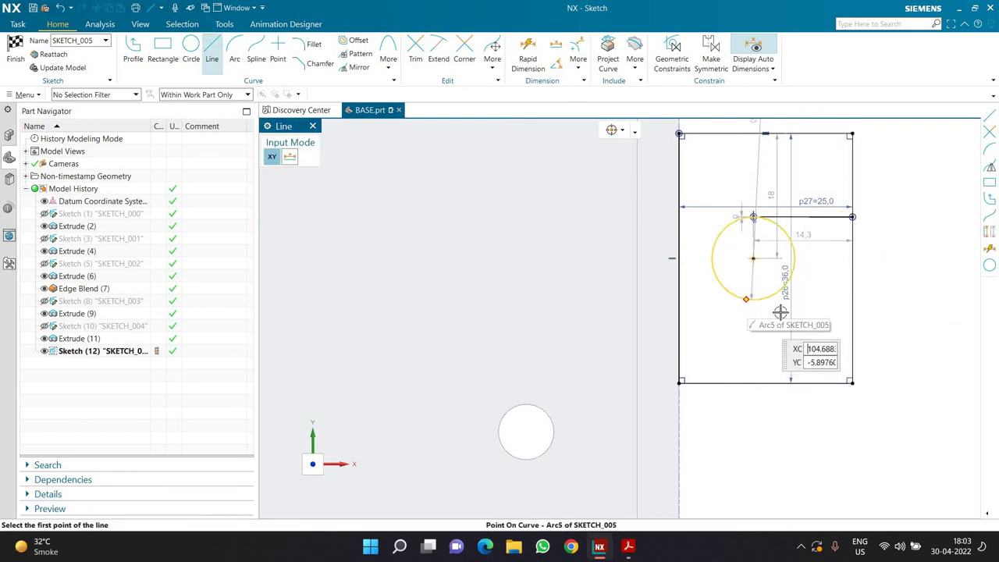
left_click(734, 301)
left_click(893, 337)
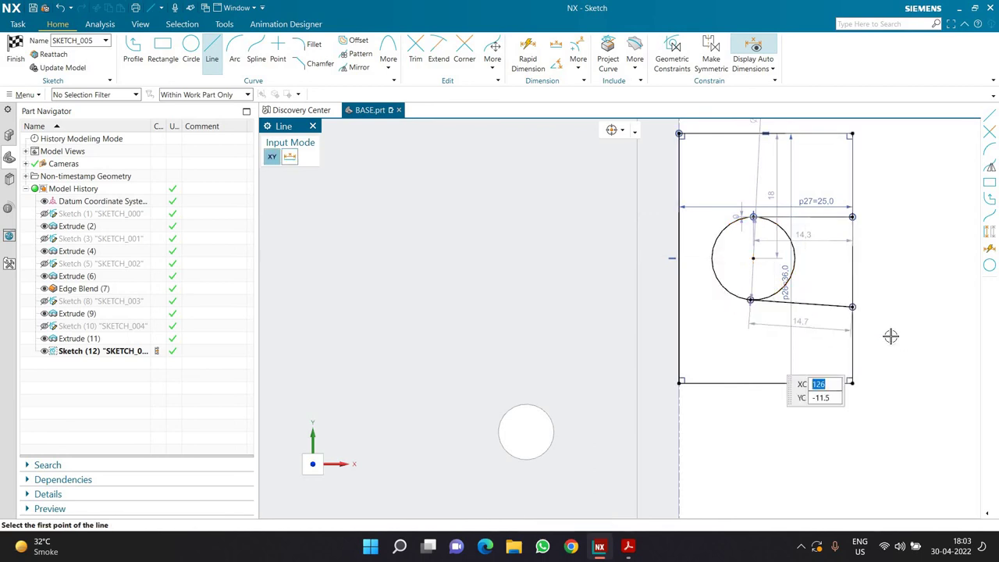
key("Escape")
Constrain the upper and lower slot lines to be horizontal
scroll(843, 263, "up", 1)
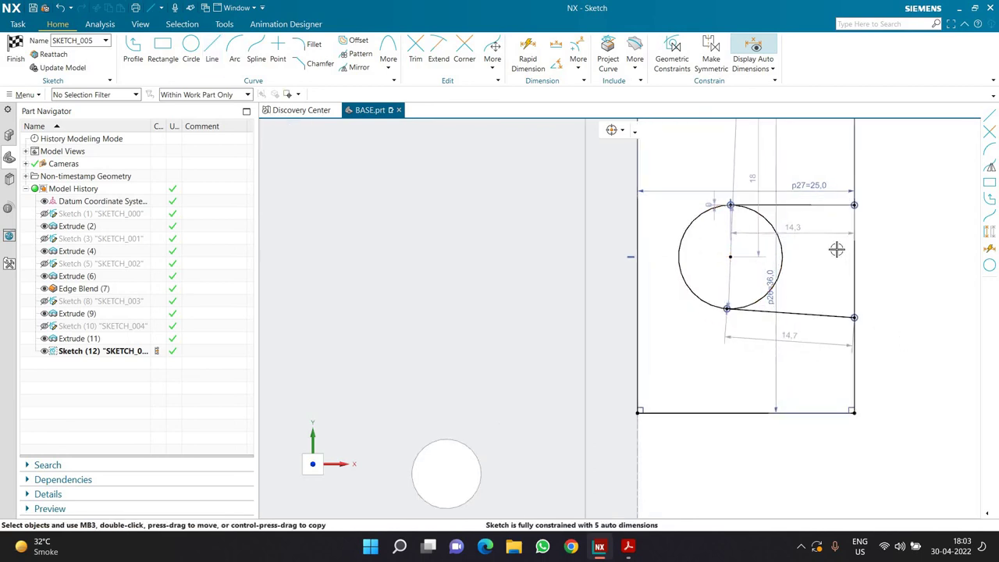
left_click(813, 205)
left_click(813, 205)
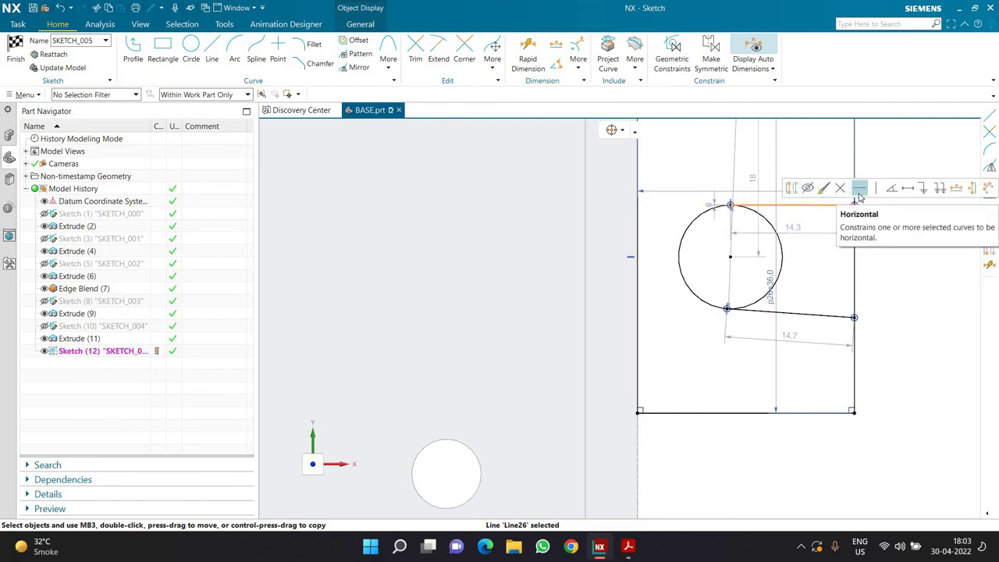
left_click(858, 190)
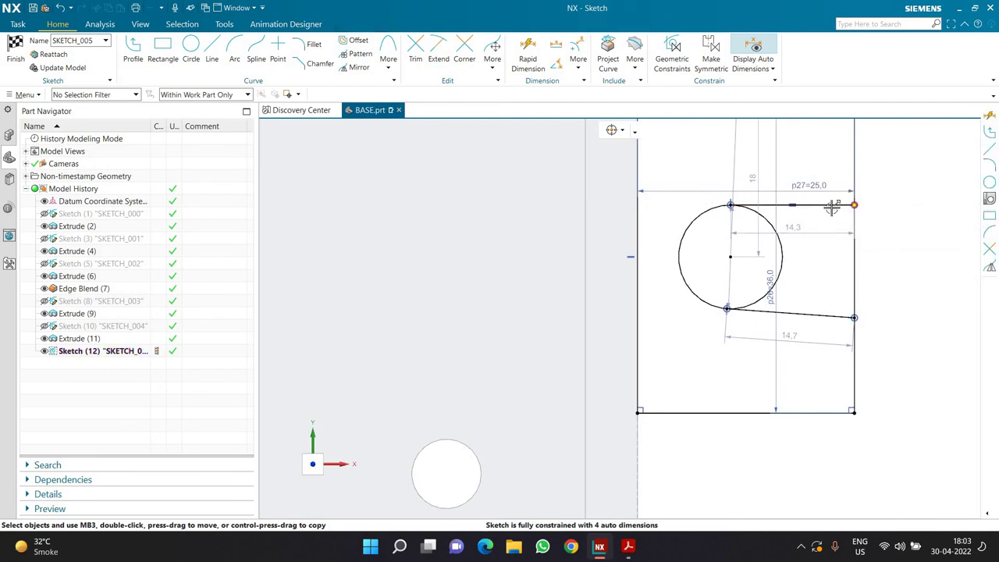
mouse_move(873, 195)
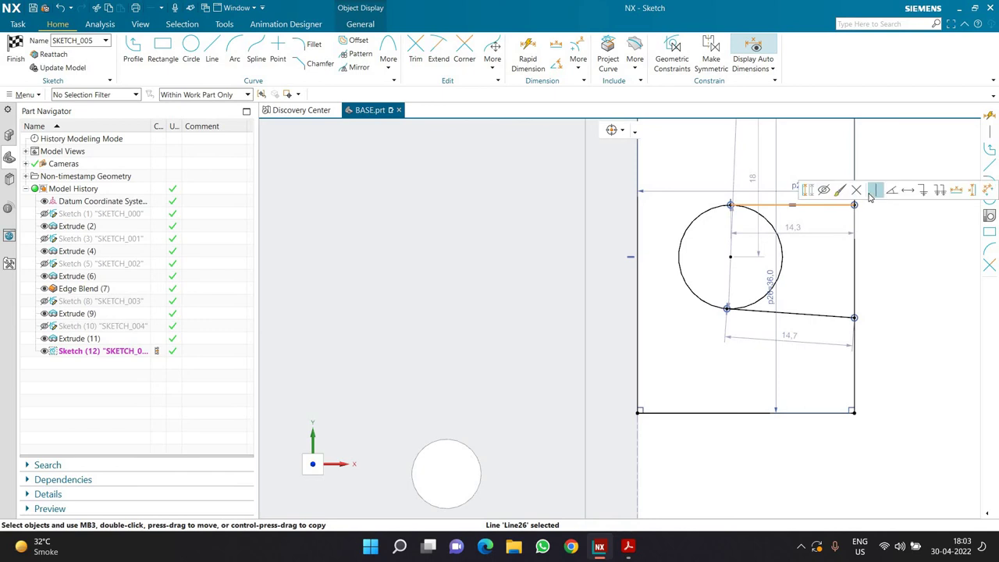
key("Escape")
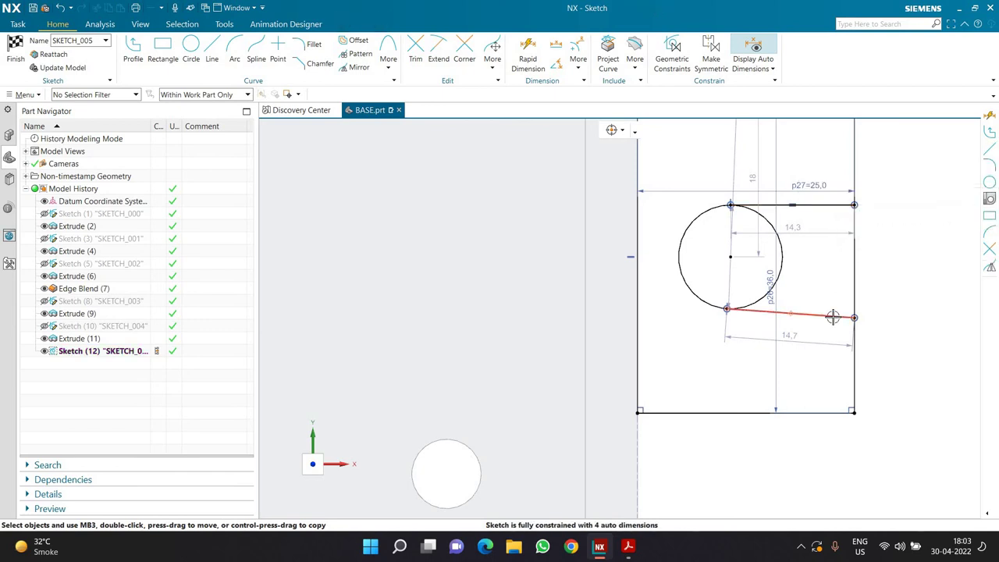
left_click(829, 315)
left_click(859, 301)
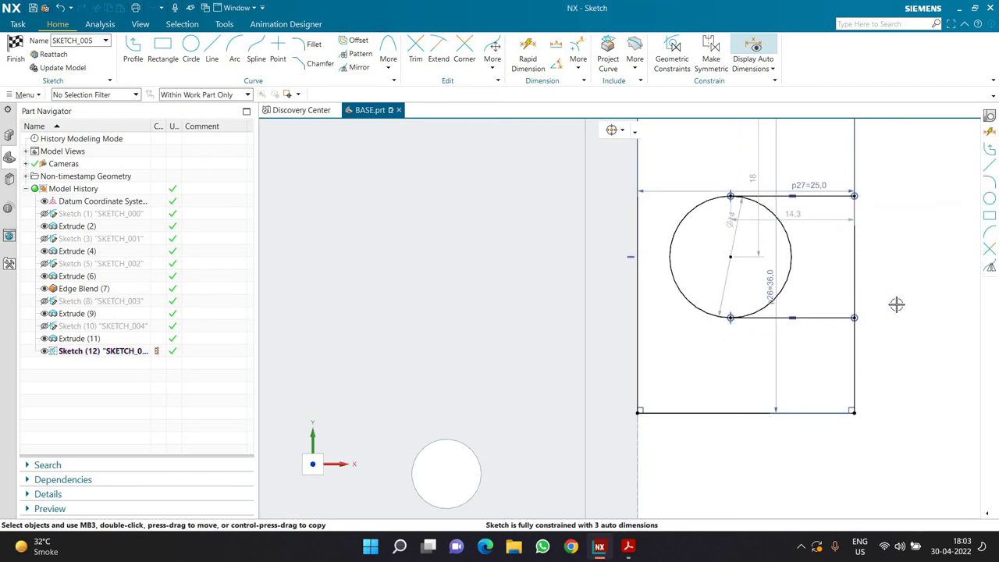
Trim away the circle's outward half between the slot lines, and check the slot depth in the Acrobat drawing before returning to NX
left_click(415, 53)
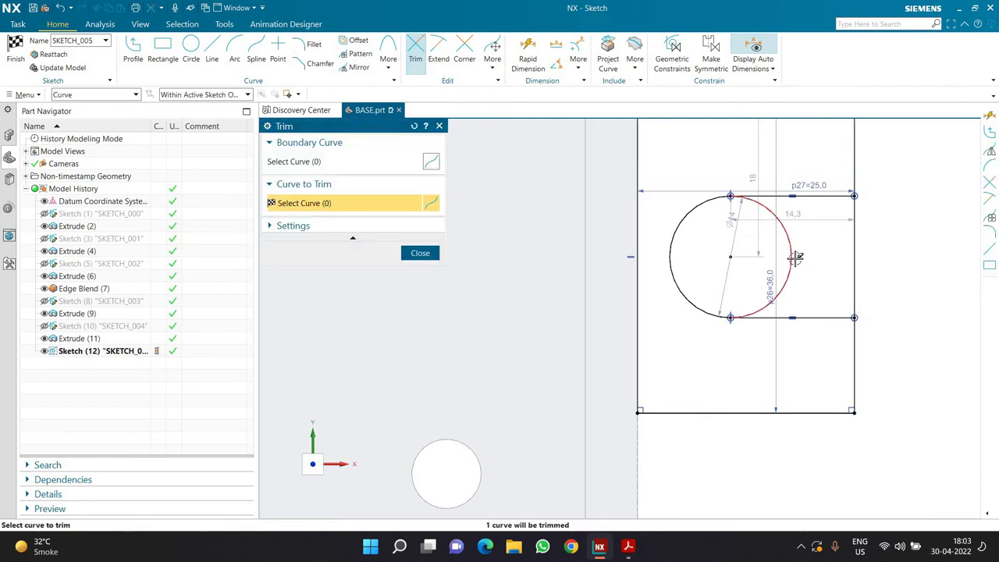
left_click(795, 257)
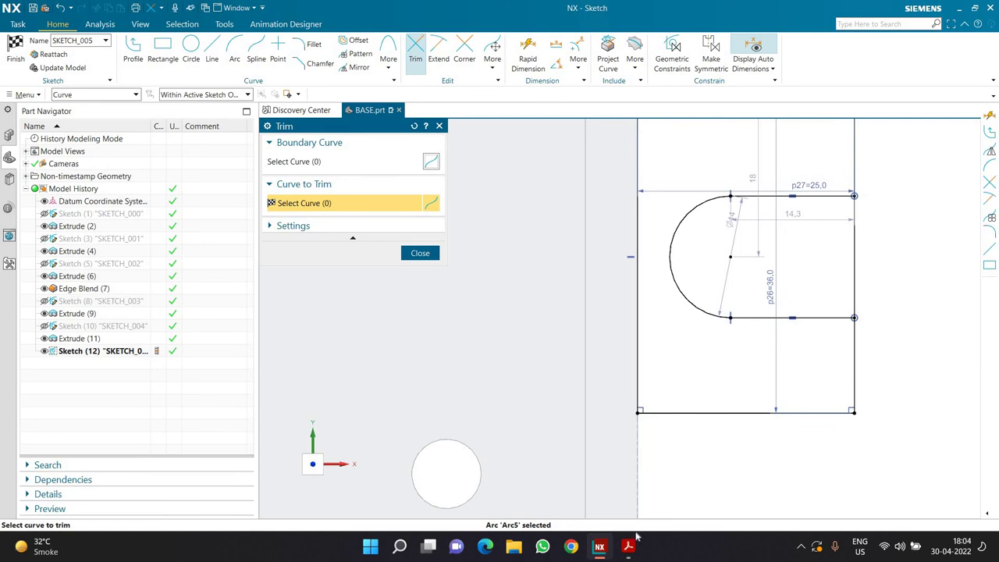
left_click(628, 546)
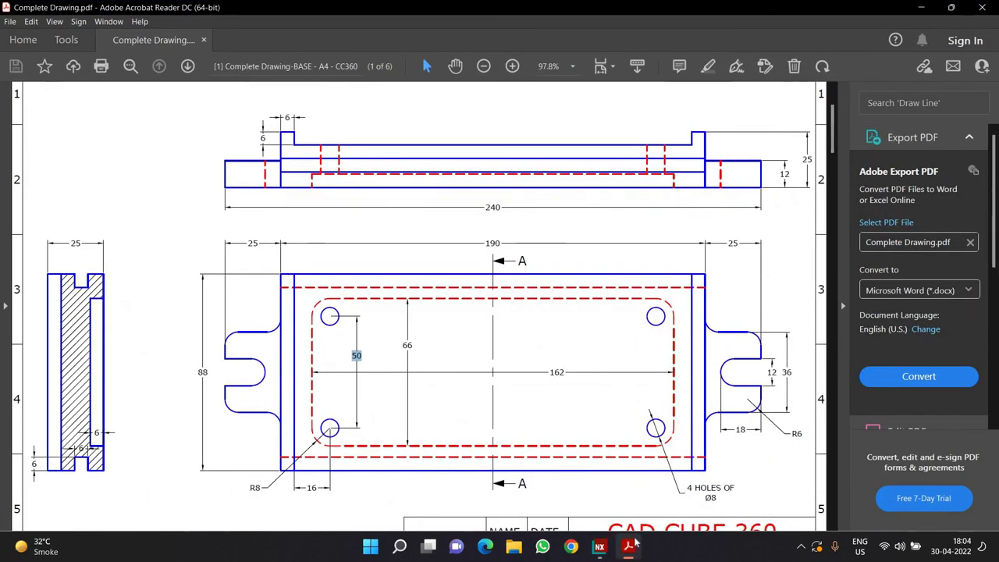
left_click(744, 433)
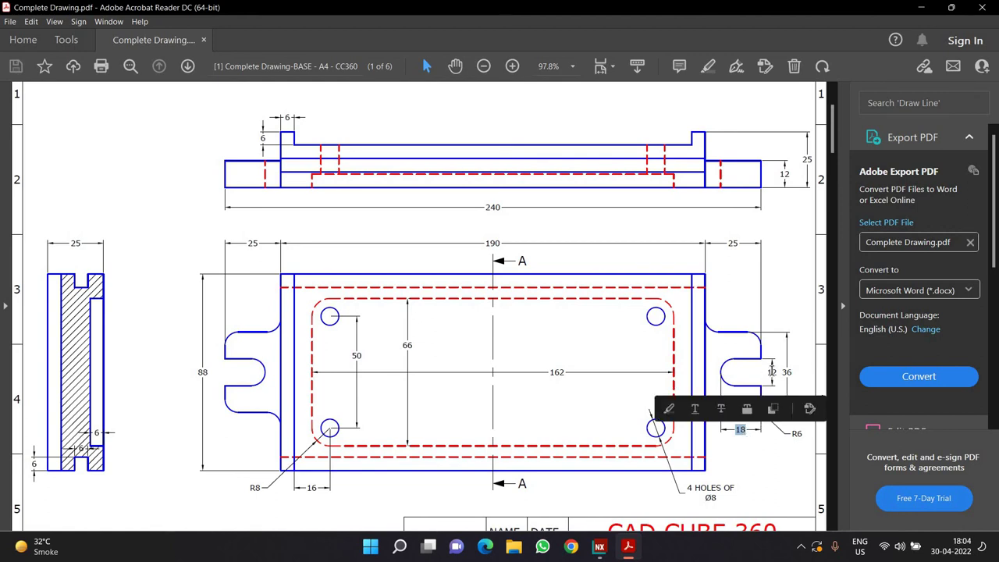
left_click(599, 546)
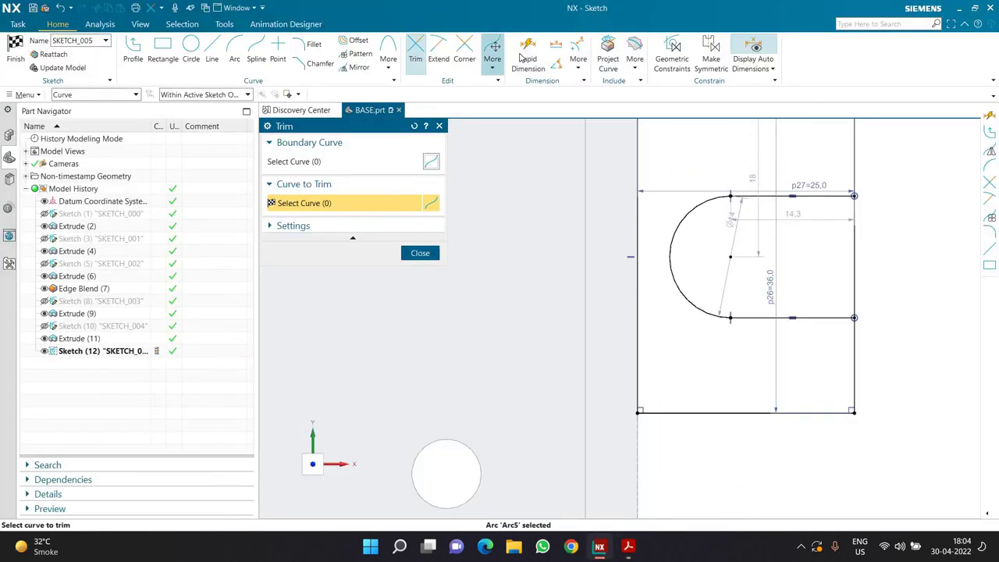
middle_click(688, 230)
Dimension the slot's depth from the arc's midpoint to the rectangle's outer edge as 18 mm
key("d")
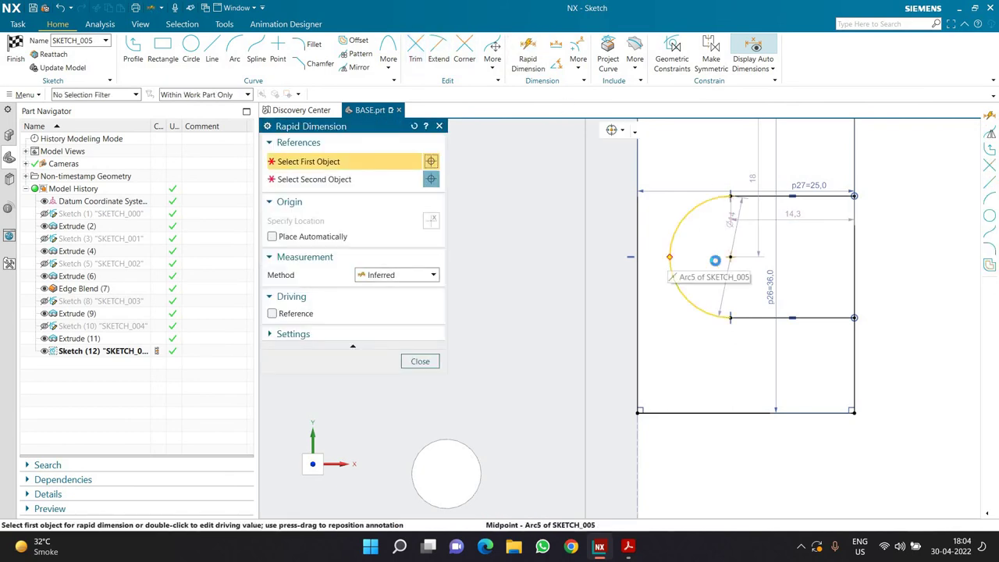
left_click(671, 265)
left_click(855, 253)
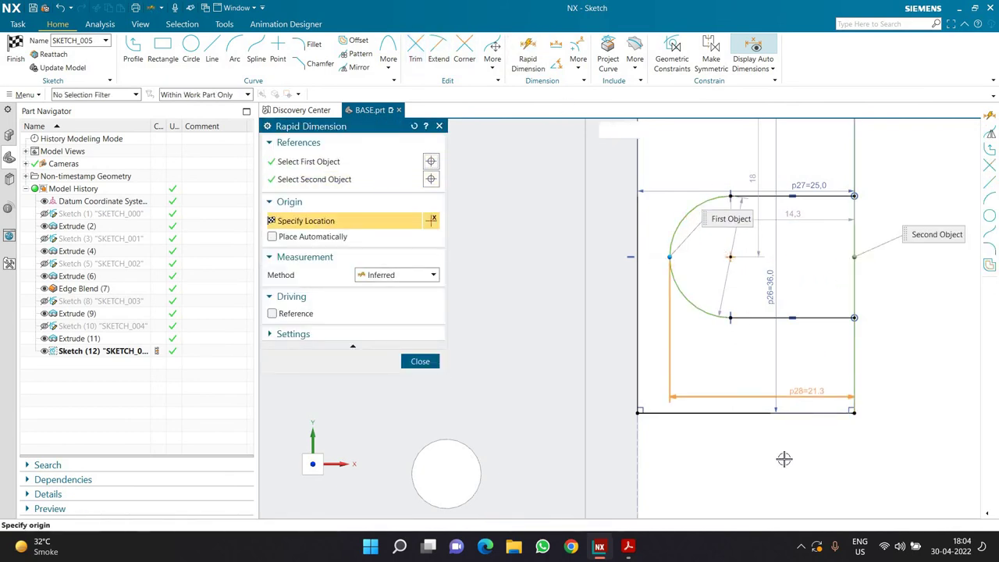
left_click(717, 472)
type("18")
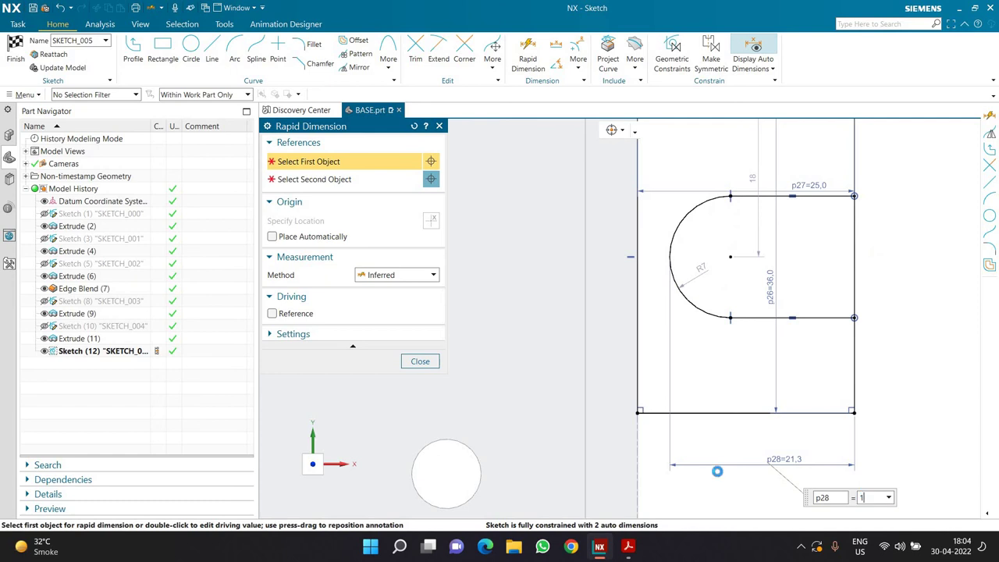
key("Return")
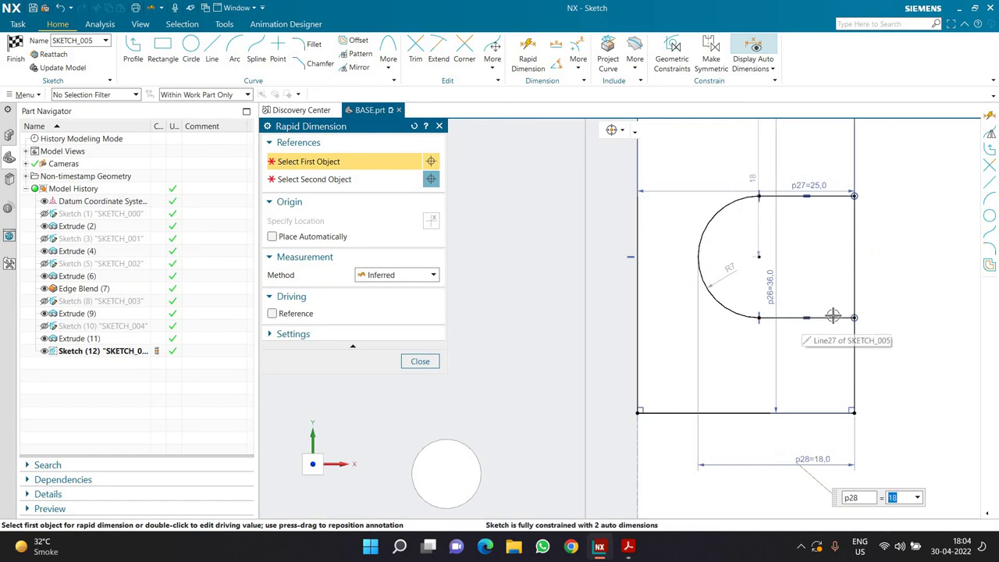
Dimension the slot's width between its two horizontal lines as 12 mm
left_click(819, 319)
left_click(829, 197)
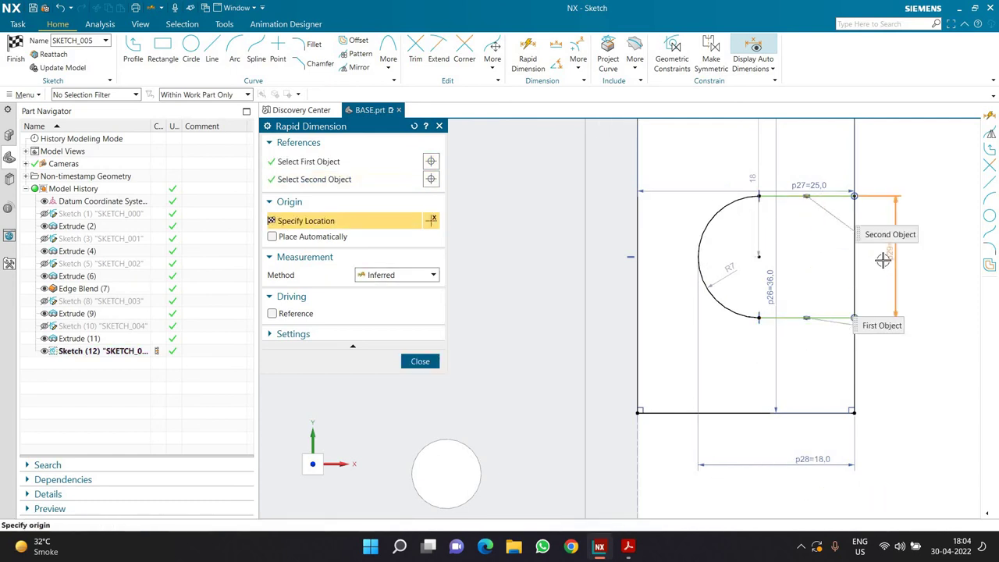
left_click(882, 257)
type("12")
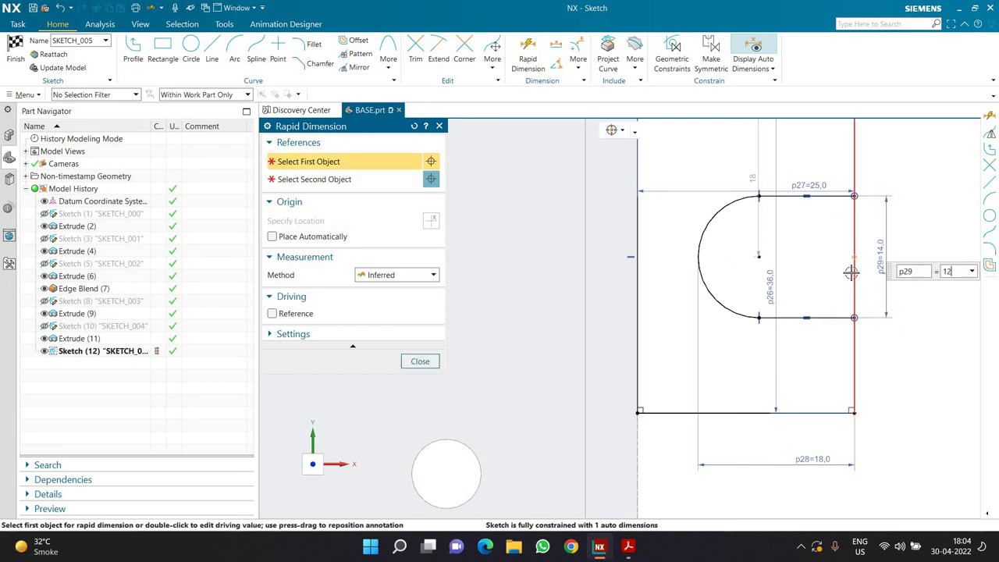
key("Return")
middle_click(869, 336)
scroll(869, 337, "down", 3)
scroll(866, 337, "up", 2)
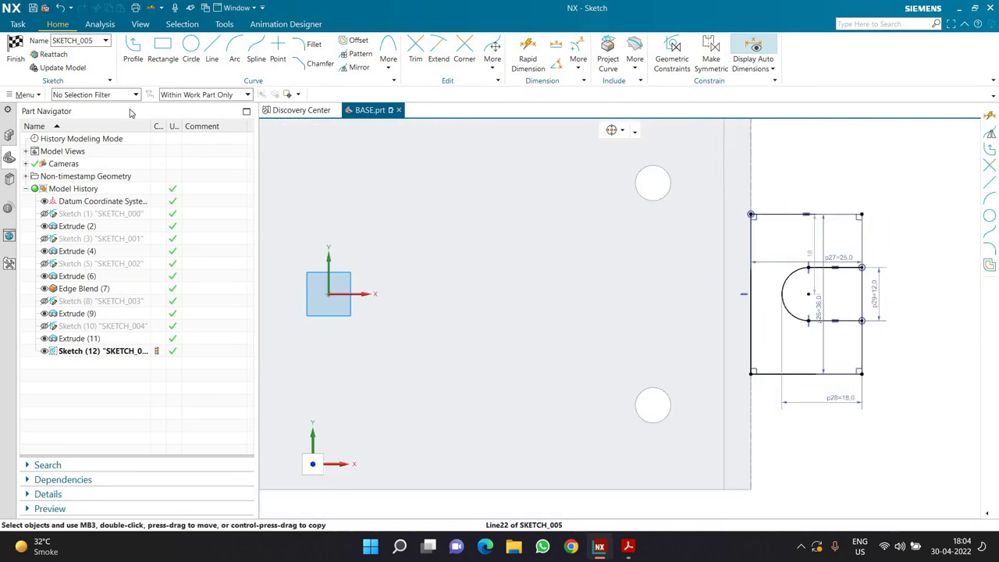
Finish the slotted end lug's sketch and return to the 3D model of the base
key("ctrl+q")
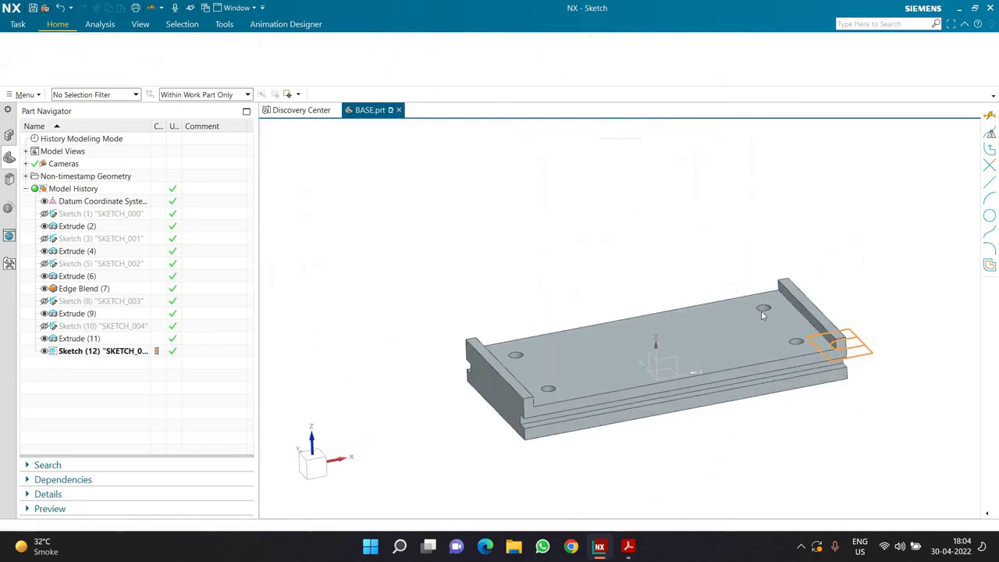
mouse_move(760, 311)
middle_mouse_down()
mouse_move(728, 334)
mouse_move(785, 382)
middle_mouse_up()
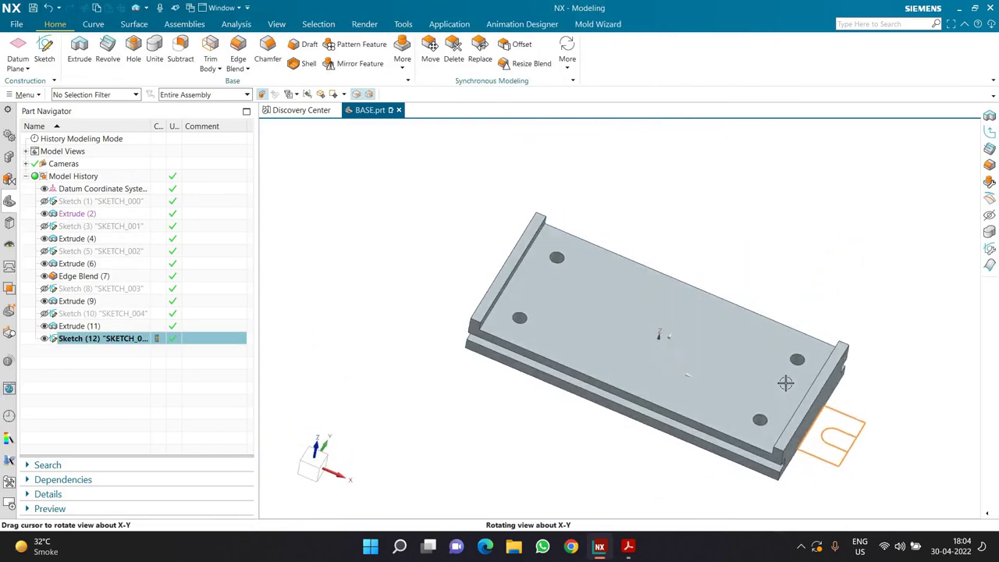
scroll(912, 450, "down", 2)
scroll(780, 421, "up", 5)
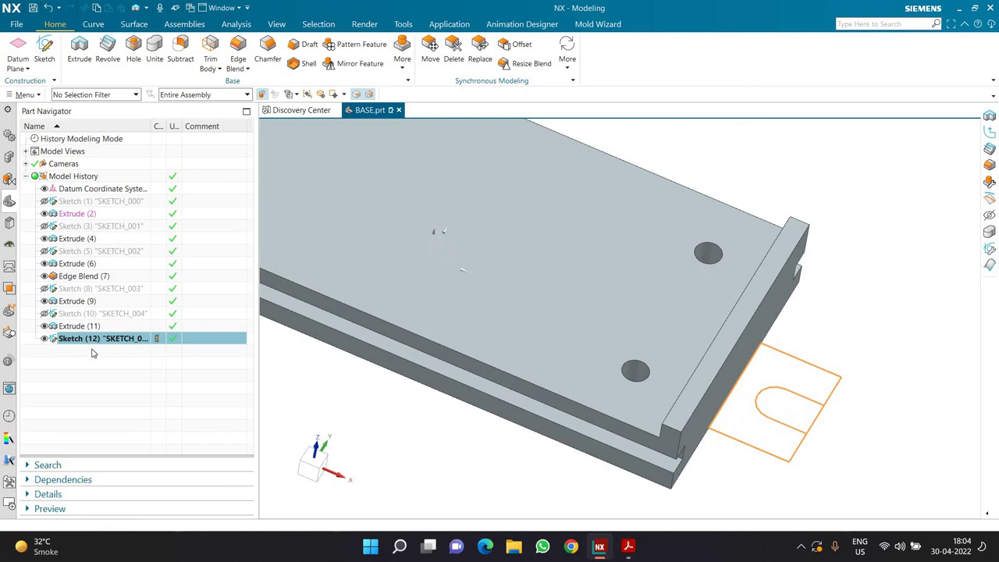
left_click(113, 381)
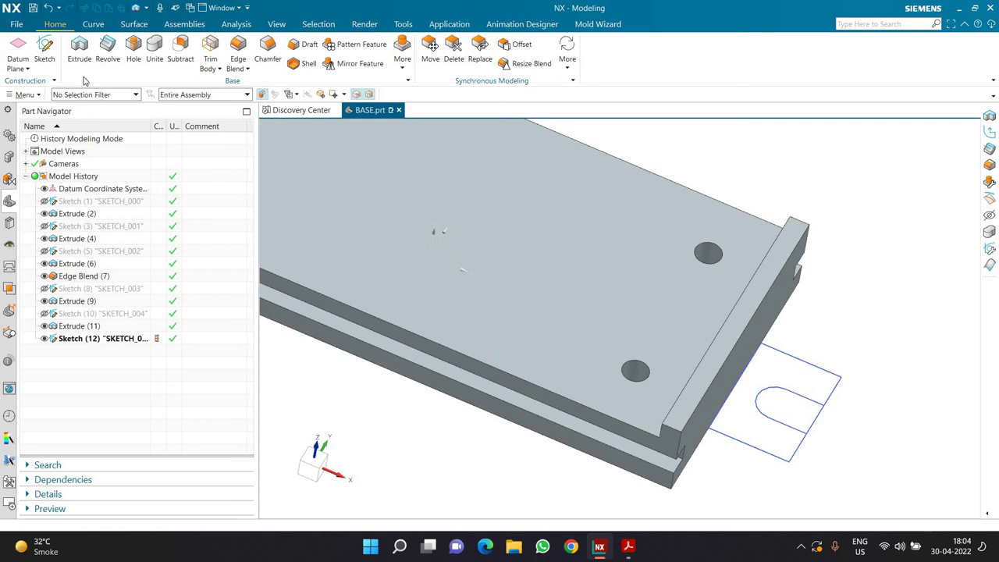
Extrude the lug region around the slot 12 mm upward, united with the base, checking the thickness in the Acrobat drawing before returning to NX
left_click(80, 46)
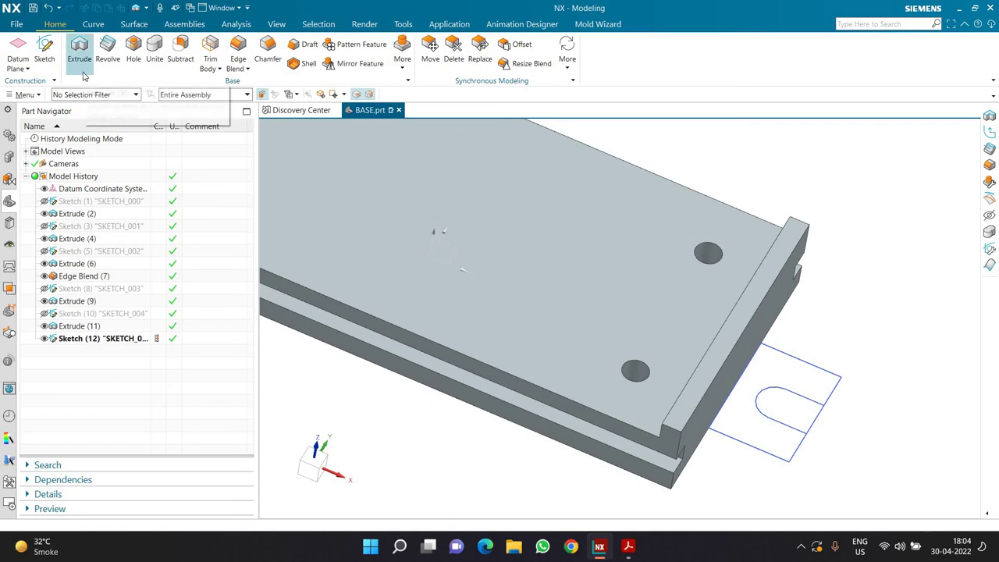
left_click(563, 131)
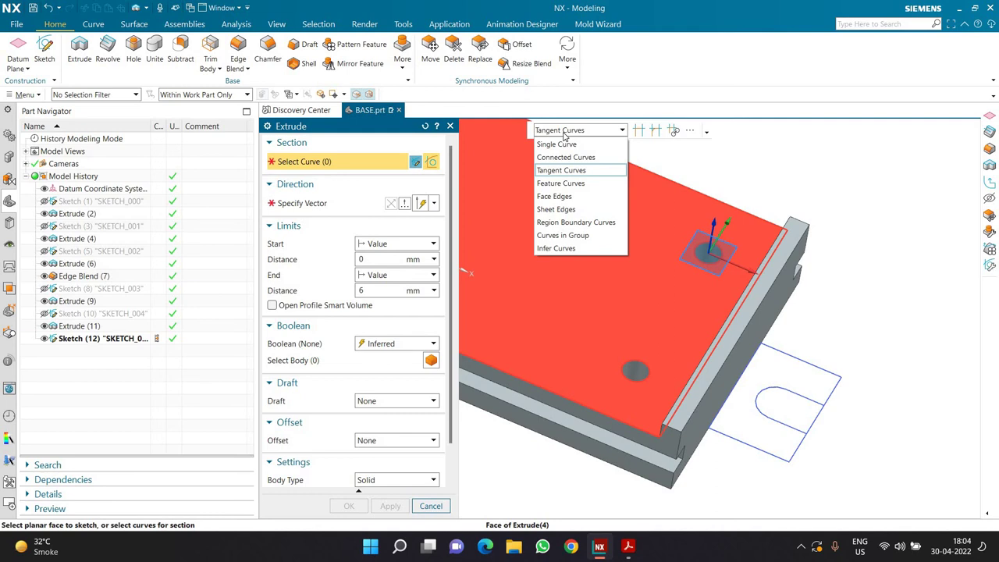
left_click(561, 224)
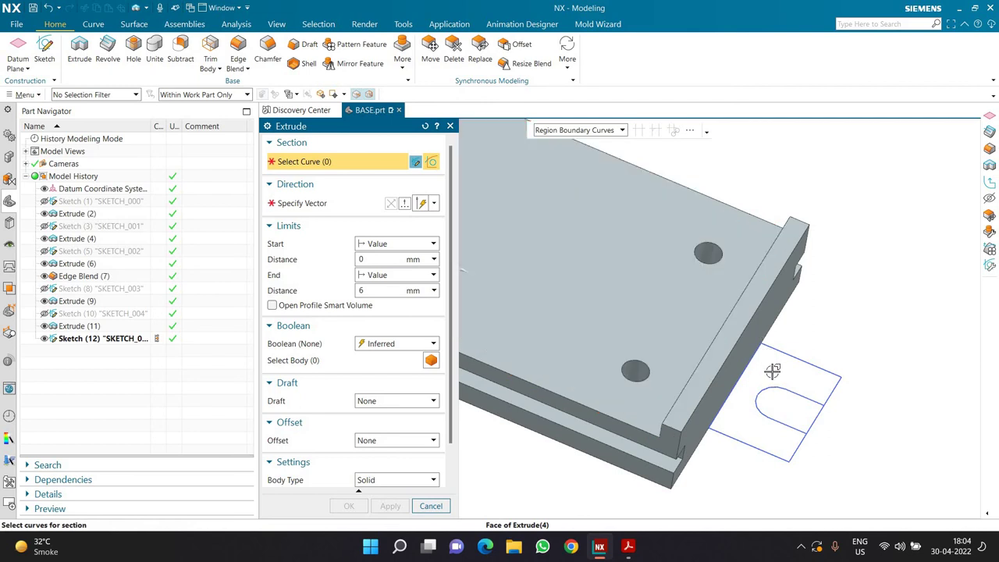
left_click(772, 371)
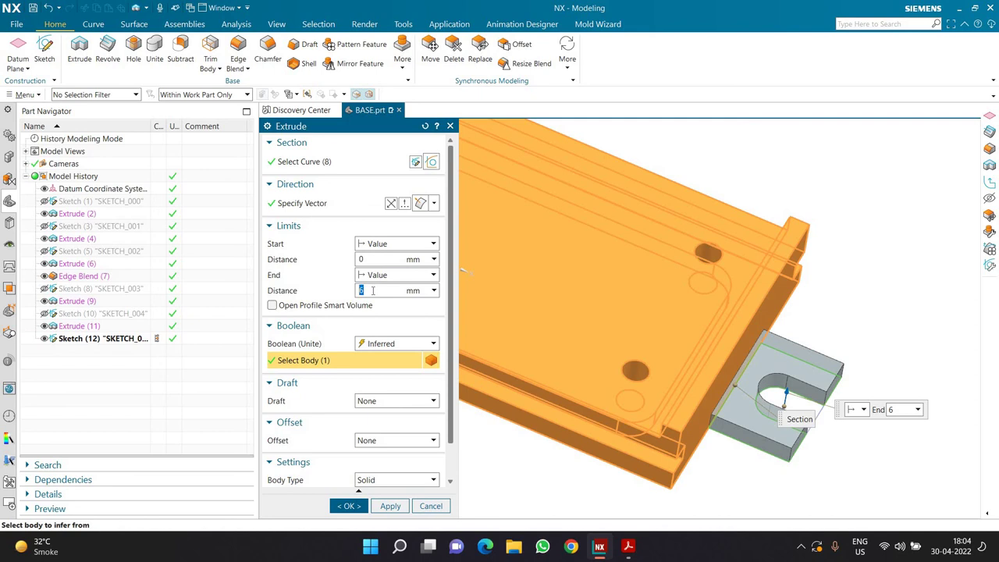
type("0")
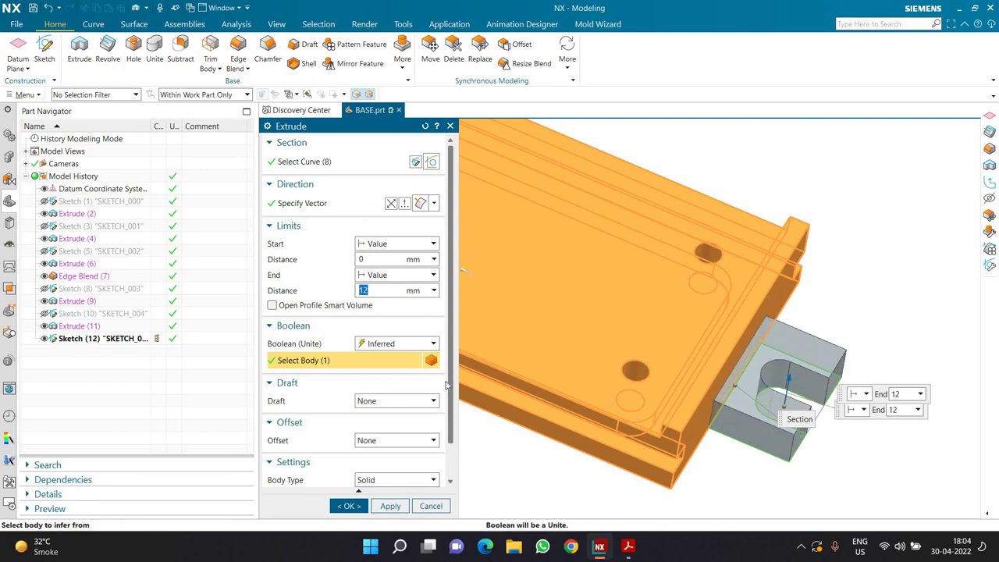
left_click(628, 546)
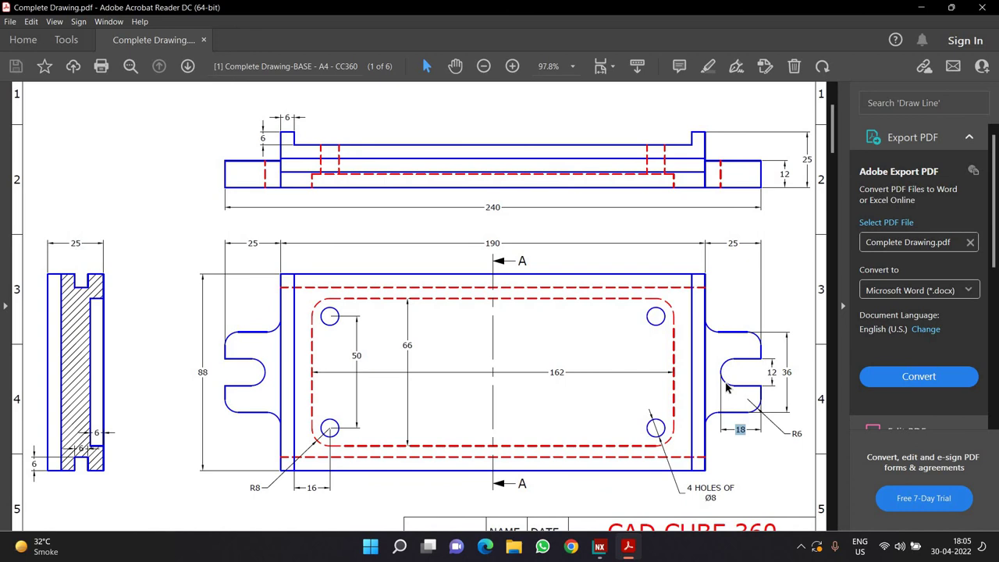
left_click(628, 548)
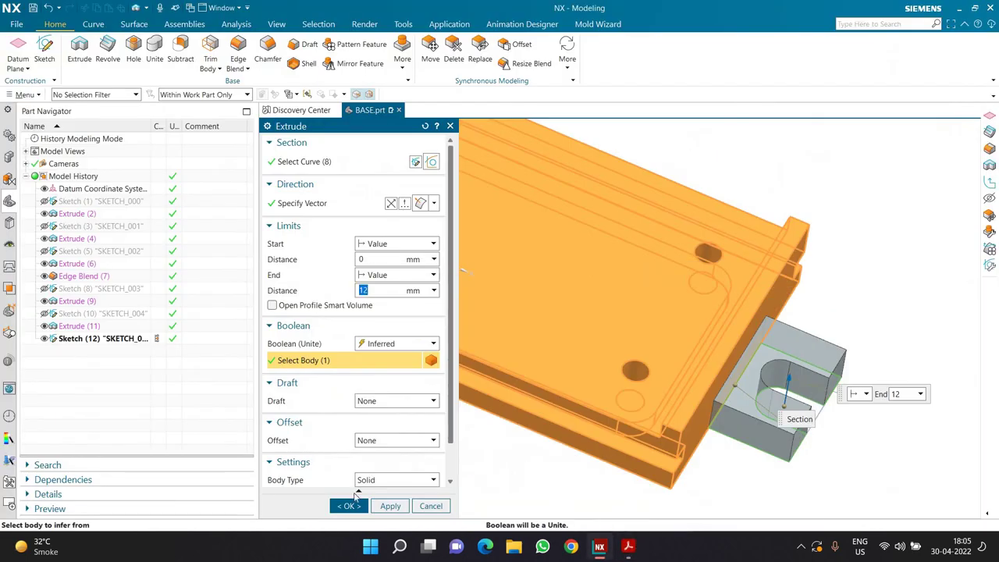
left_click(348, 505)
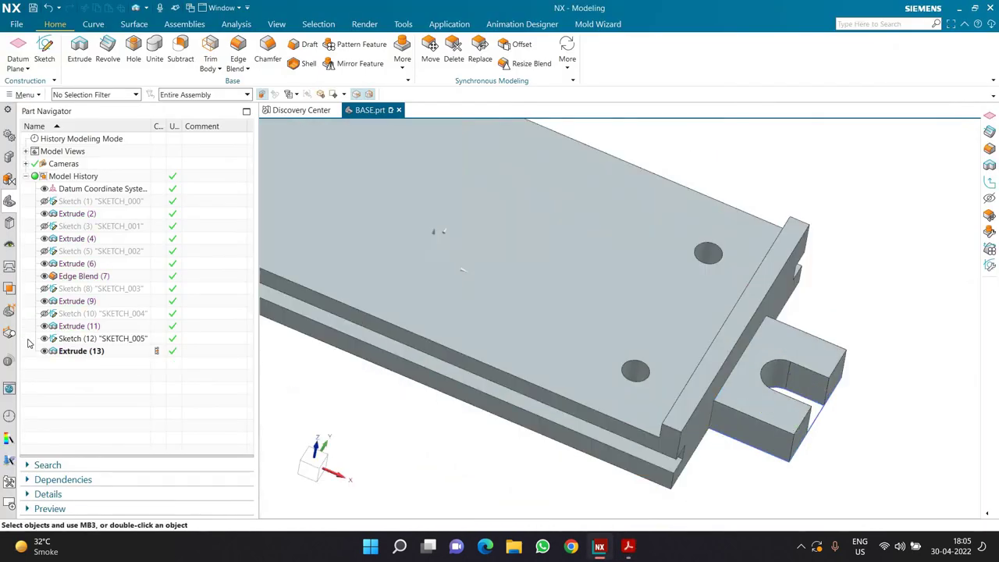
Review the lug extrusion's limits and Boolean settings, leaving them without changes
double_click(79, 351)
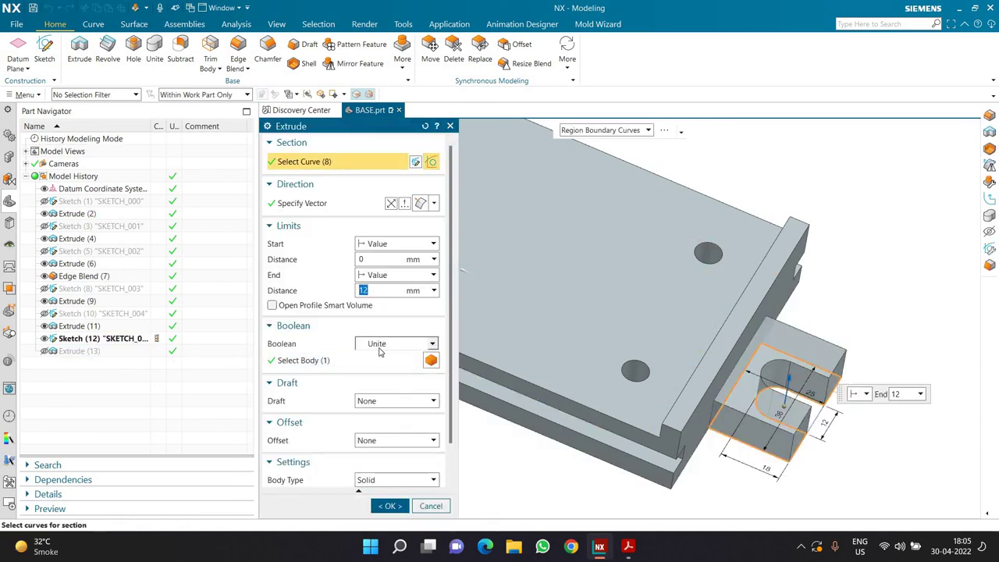
left_click(430, 506)
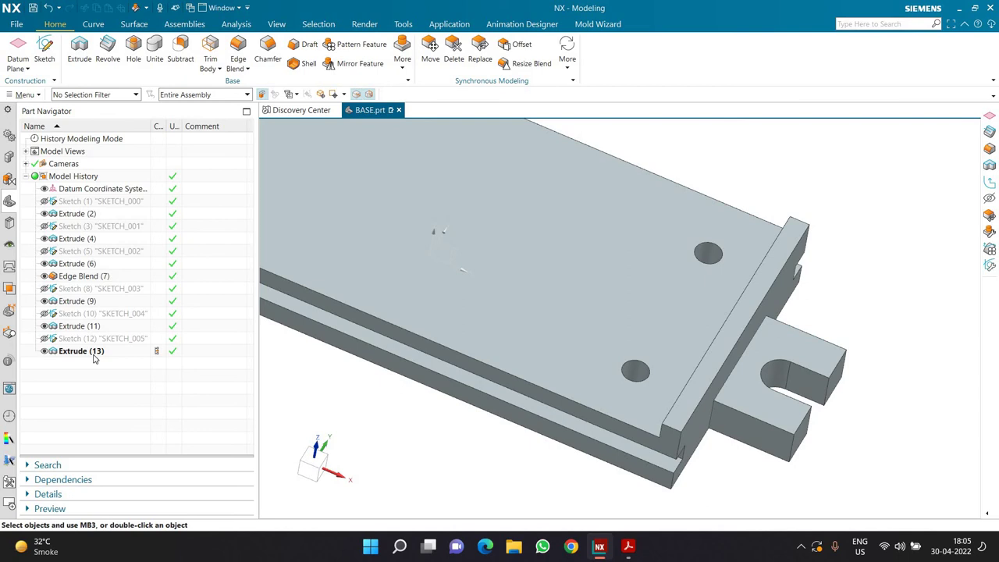
double_click(93, 352)
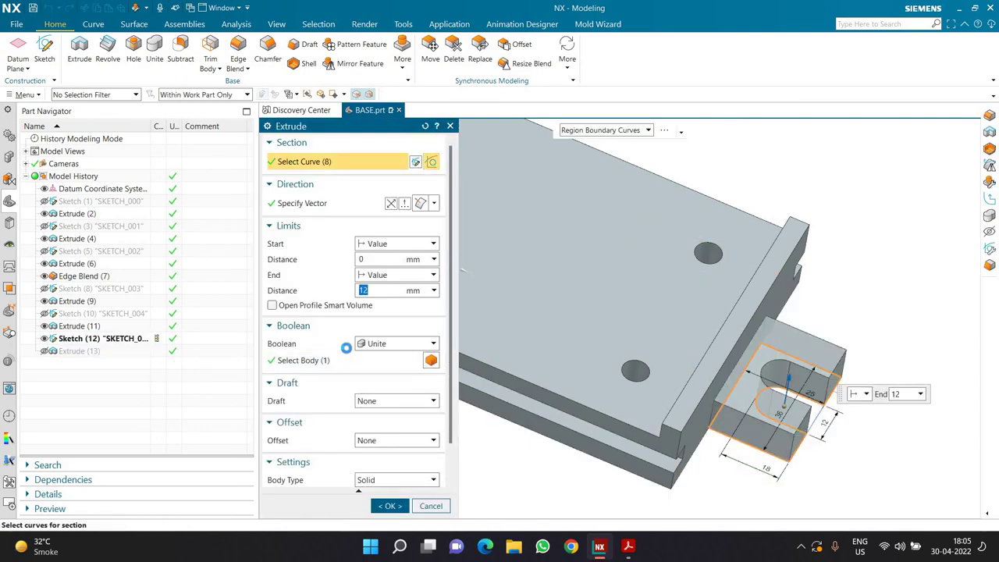
key("Escape")
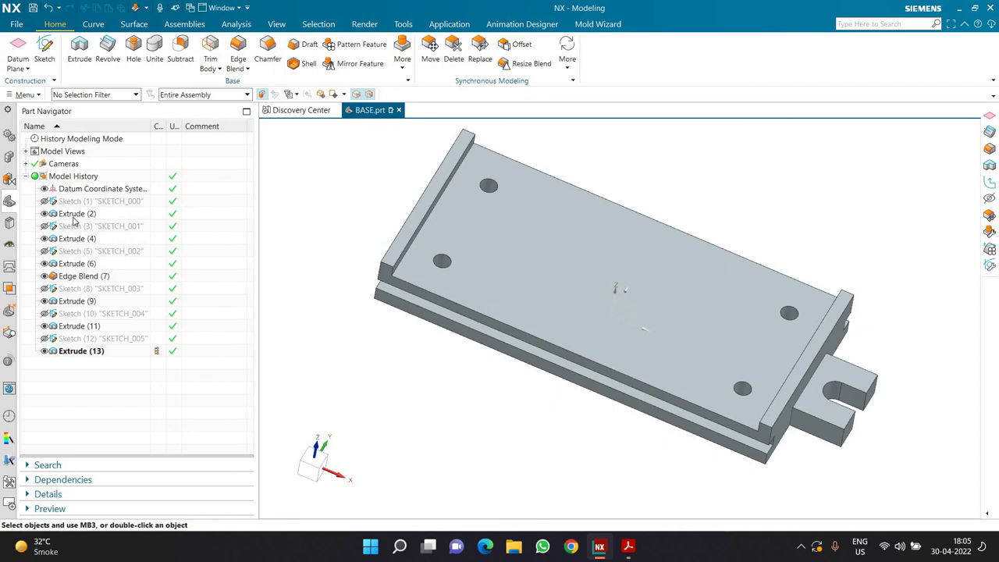
Mirror the slotted lug extrusion about the YZ datum plane to the opposite end of the base
left_click(79, 353)
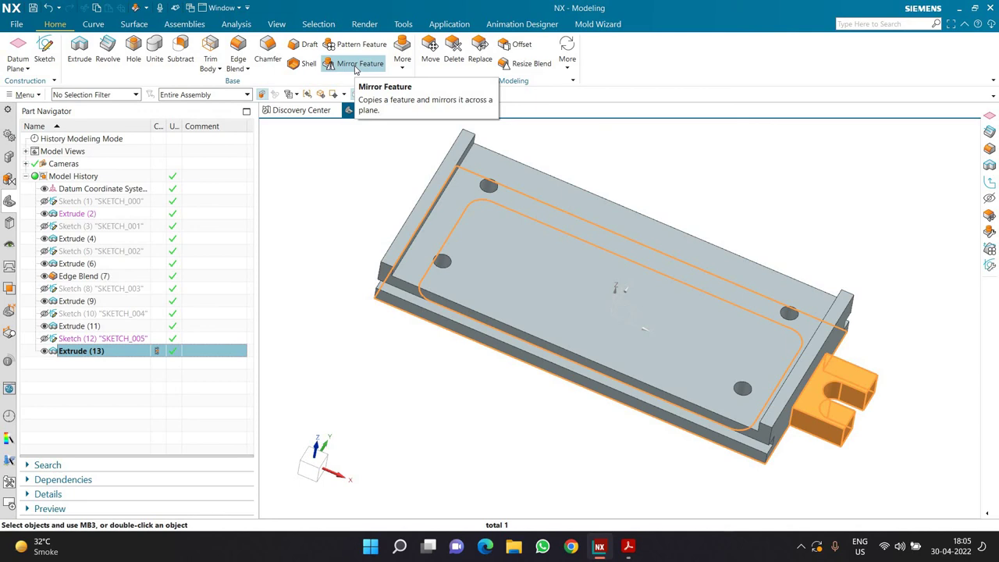
left_click(848, 24)
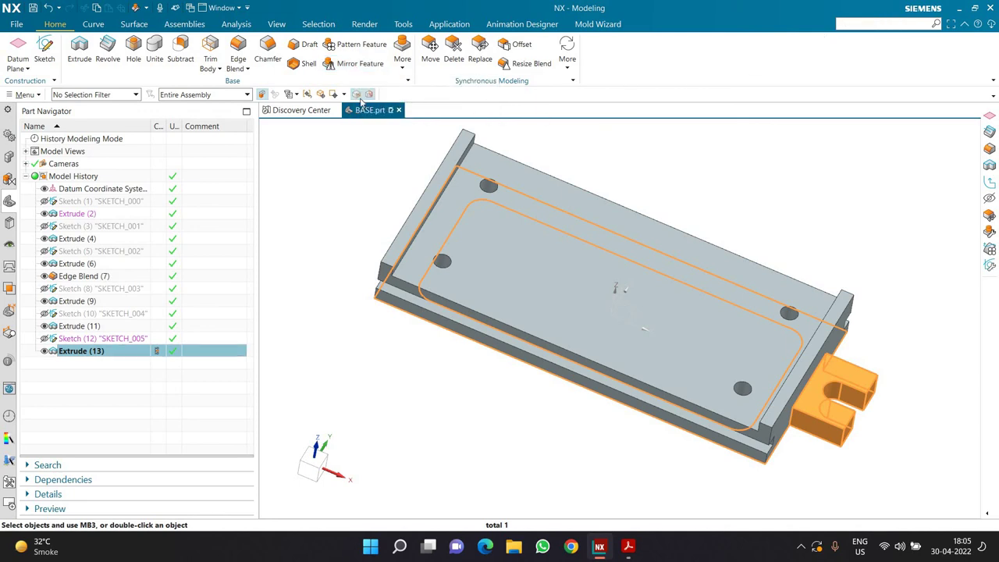
left_click(363, 66)
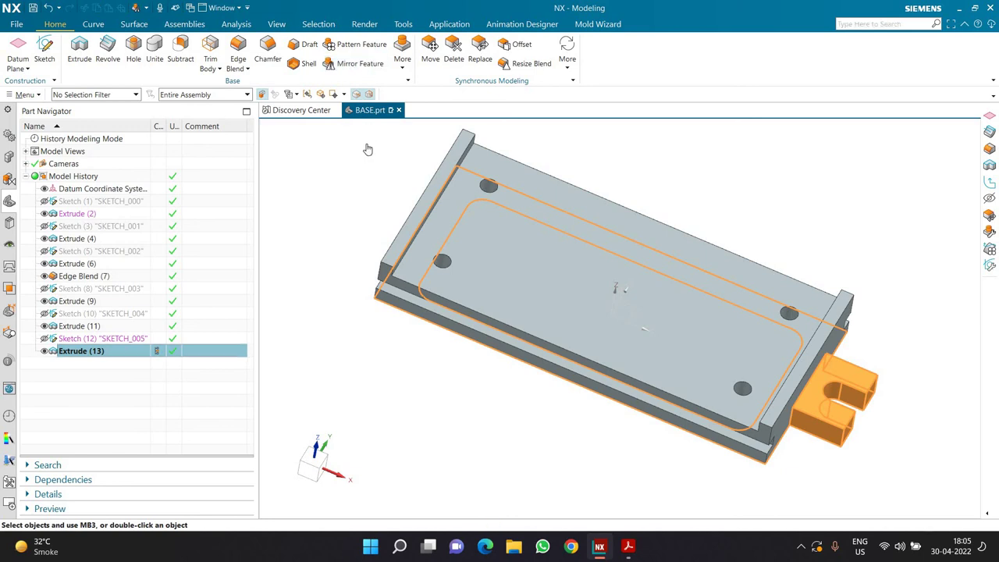
left_click(312, 236)
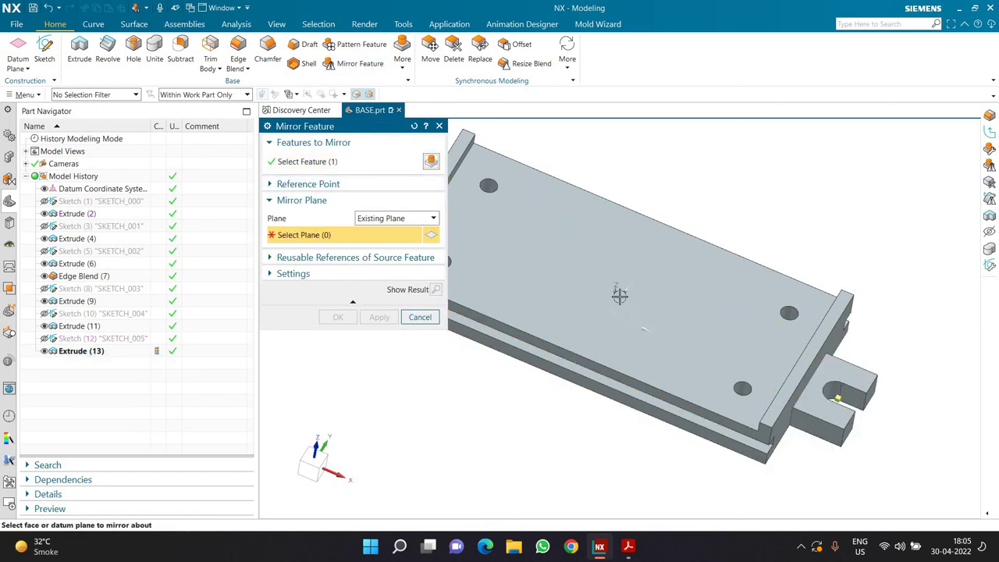
left_click(757, 303)
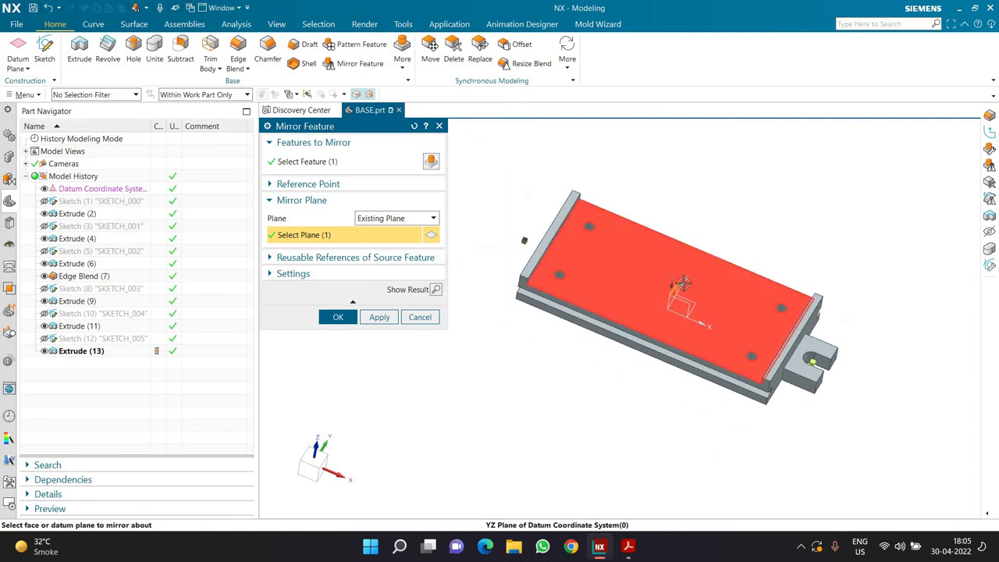
middle_click_drag(586, 292, 484, 312)
left_click(337, 318)
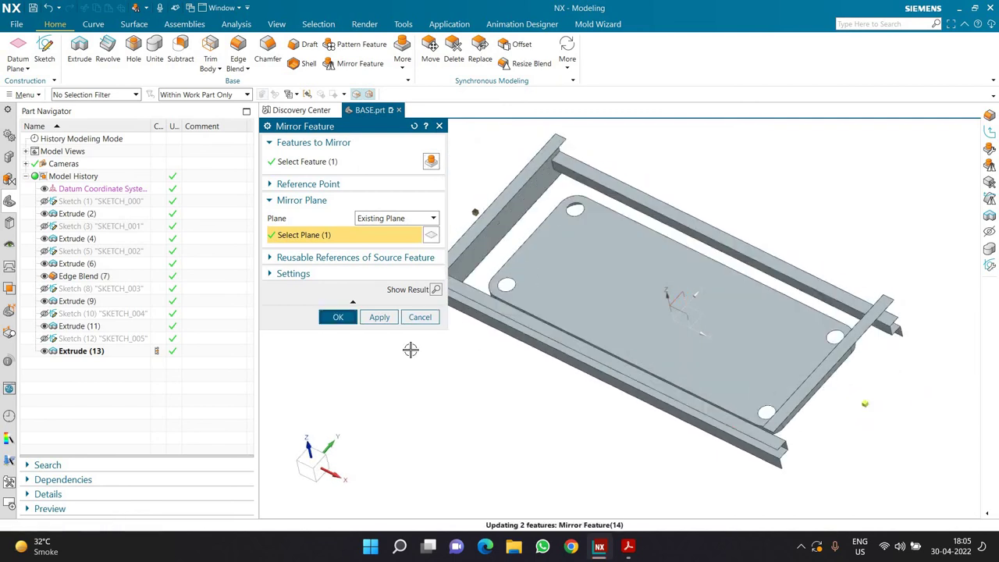
middle_click_drag(411, 346, 437, 343)
Check the lug corner radius in the Acrobat drawing, return to NX and start a 6 mm edge blend on the original lug's four outer vertical edges
left_click(628, 546)
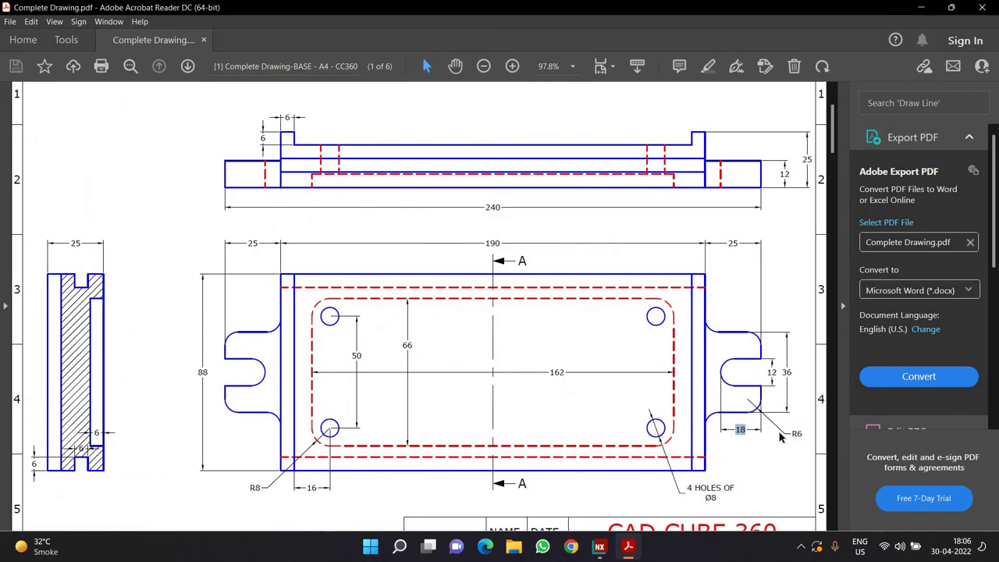
left_click(628, 547)
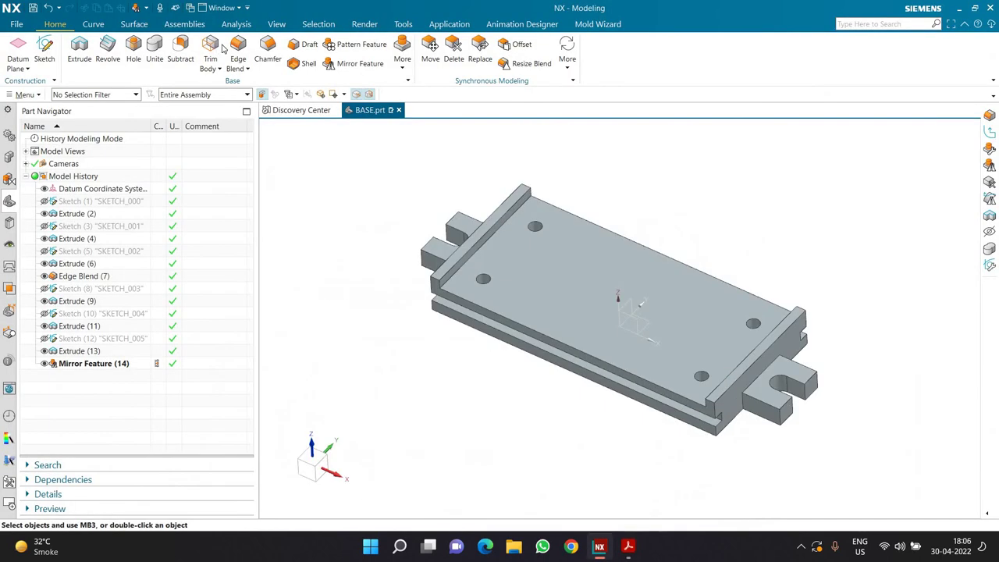
key("b")
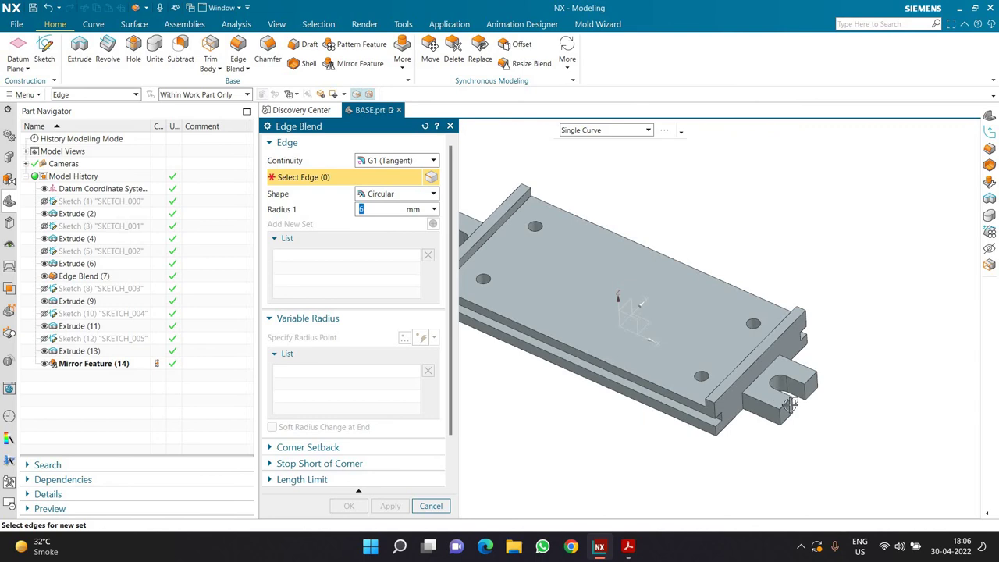
scroll(784, 402, "up", 3)
left_click(698, 397)
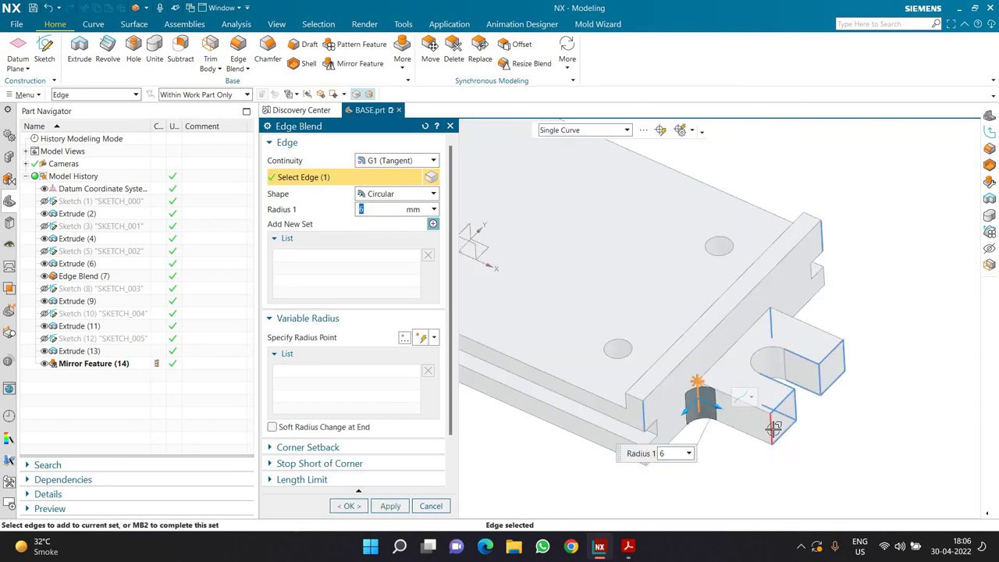
left_click(772, 428)
left_click(829, 357)
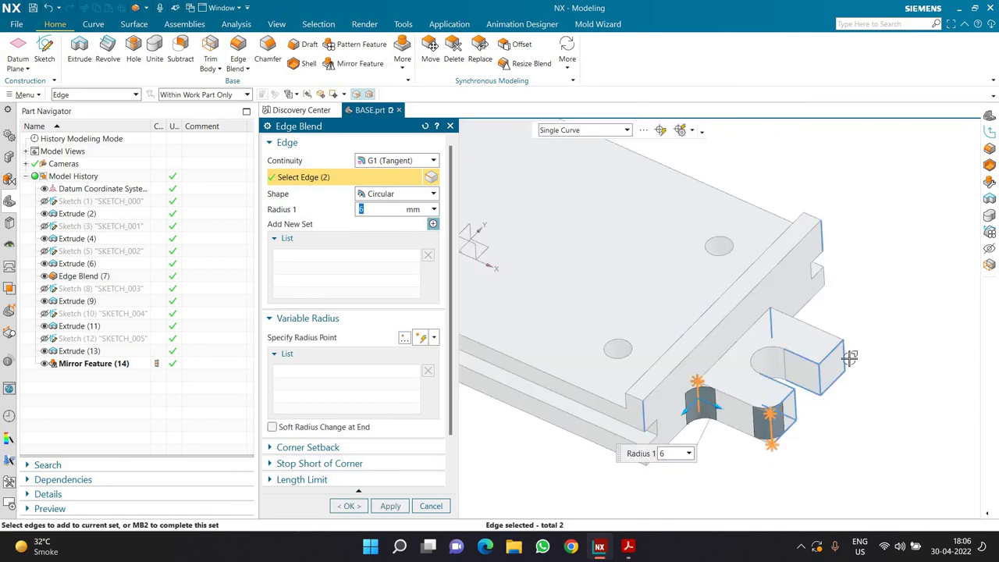
left_click(772, 327)
Add the mirrored lug's four outer vertical edges to the 6 mm edge blend and create it
middle_click_drag(894, 339, 717, 324)
scroll(716, 324, "up", 3)
scroll(717, 324, "up", 2)
left_click(731, 334)
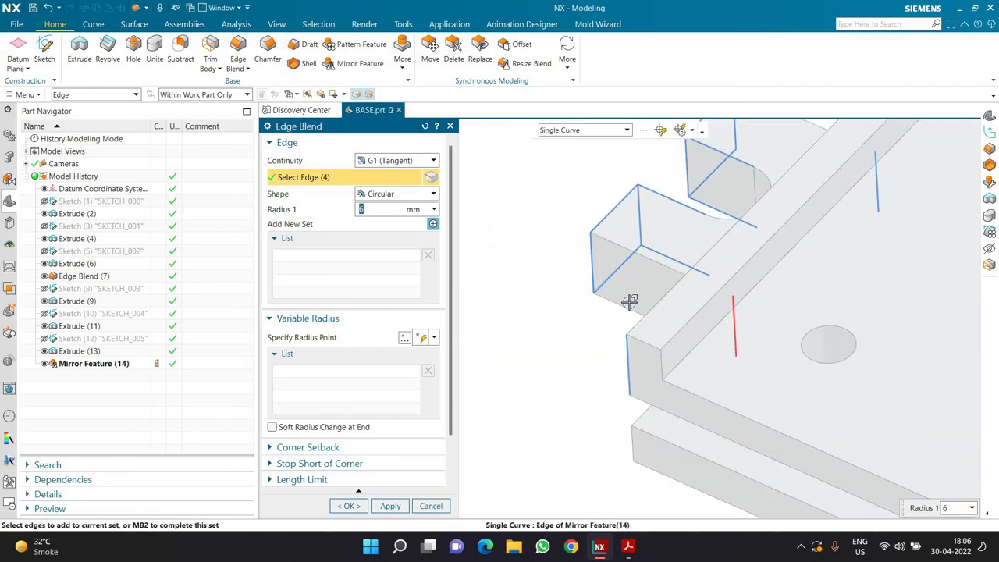
left_click(591, 269)
middle_click_drag(591, 269, 675, 191)
left_click(675, 187)
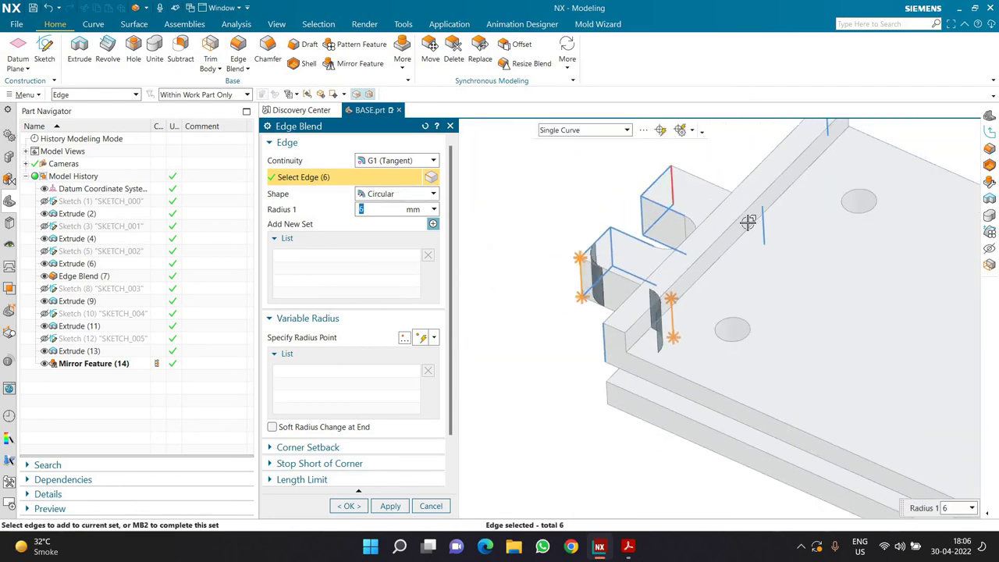
left_click(764, 227)
scroll(651, 250, "down", 3)
middle_click_drag(651, 250, 858, 353)
scroll(858, 352, "up", 2)
scroll(859, 353, "up", 1)
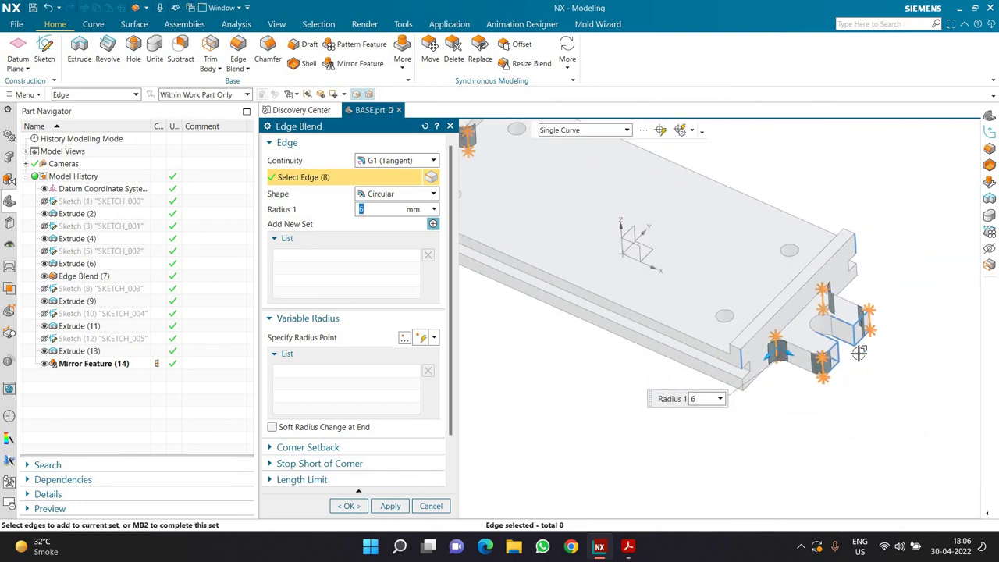
scroll(858, 353, "up", 2)
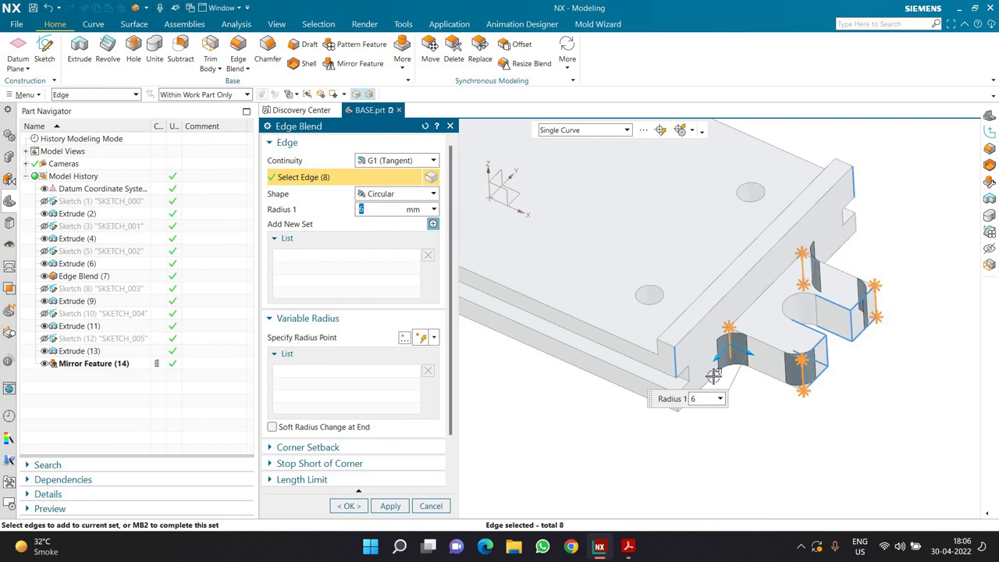
left_click(349, 507)
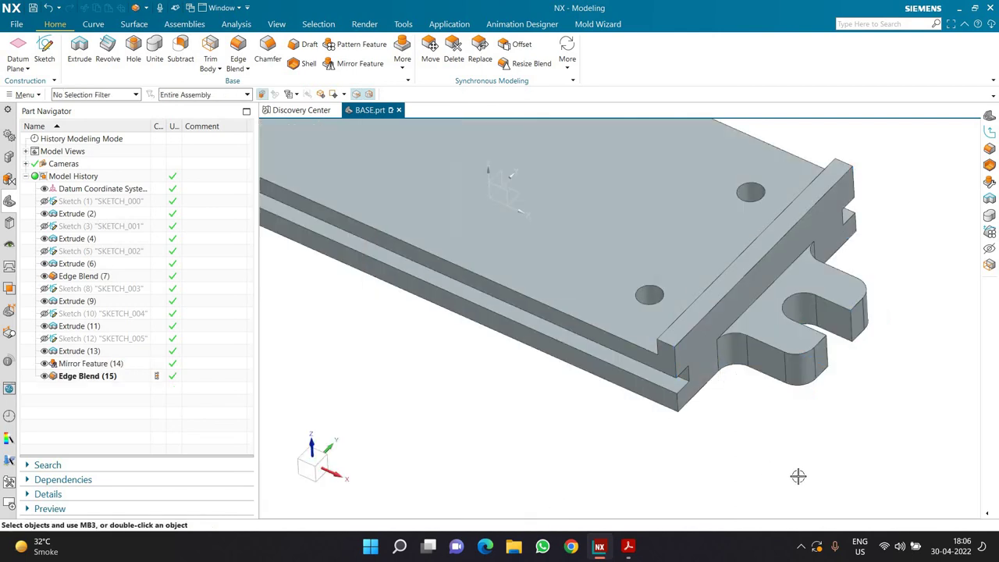
key("ctrl+f")
mouse_move(583, 430)
middle_mouse_down()
mouse_move(598, 435)
mouse_move(582, 424)
middle_mouse_up()
middle_click_drag(592, 356, 592, 430)
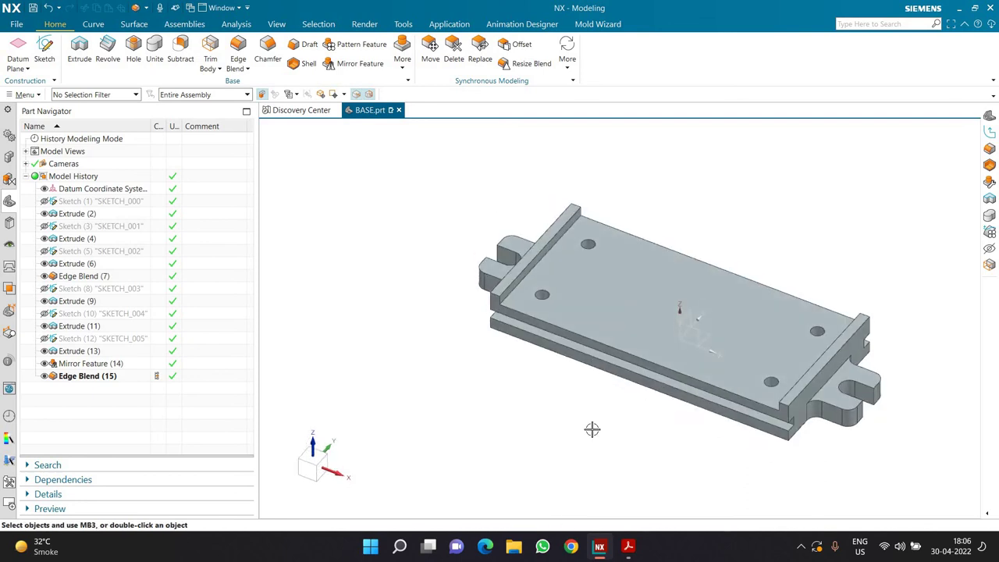
left_click(278, 25)
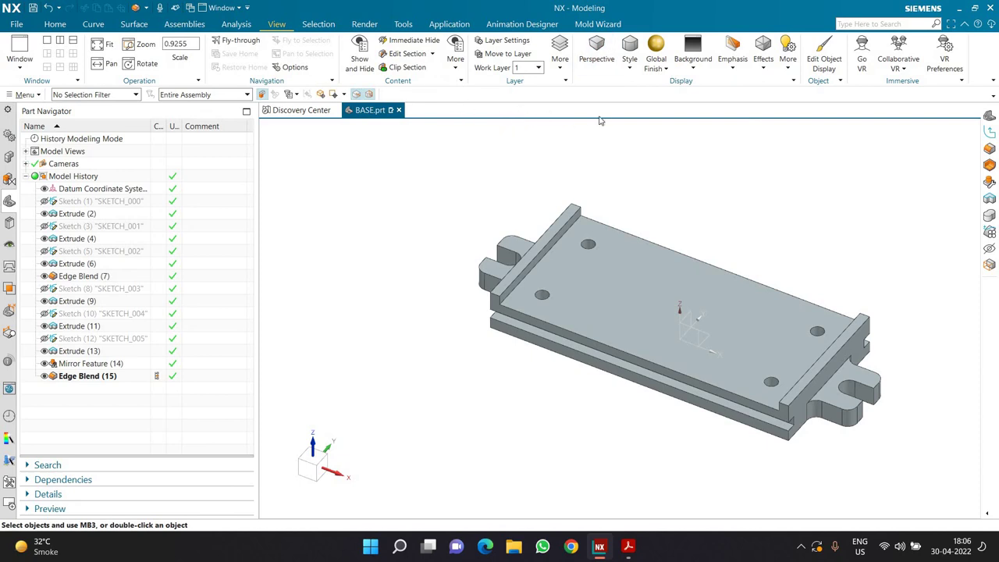
left_click(57, 24)
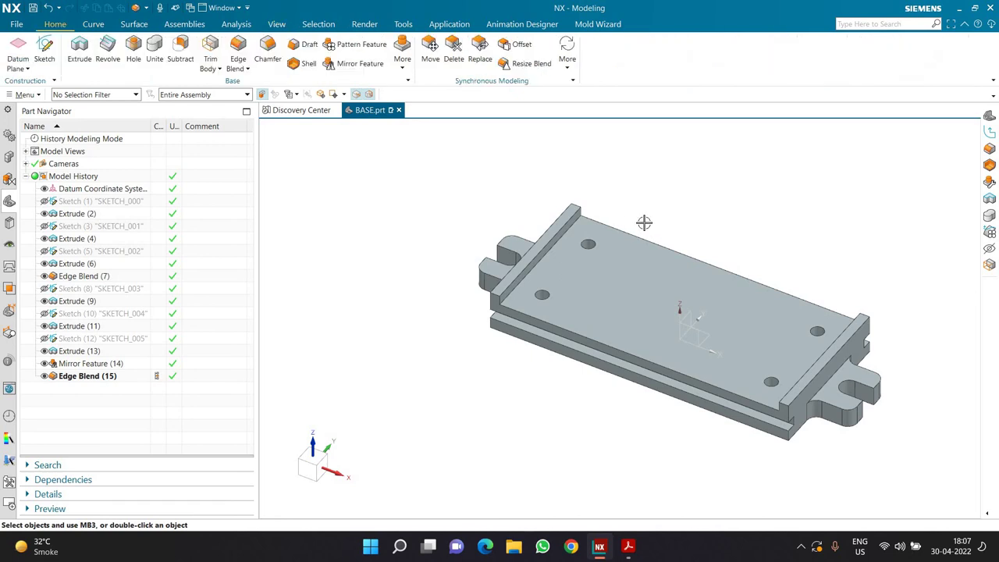
Change the display color of the whole vise base solid body to a light beige from the object color palette
scroll(644, 223, "up", 4)
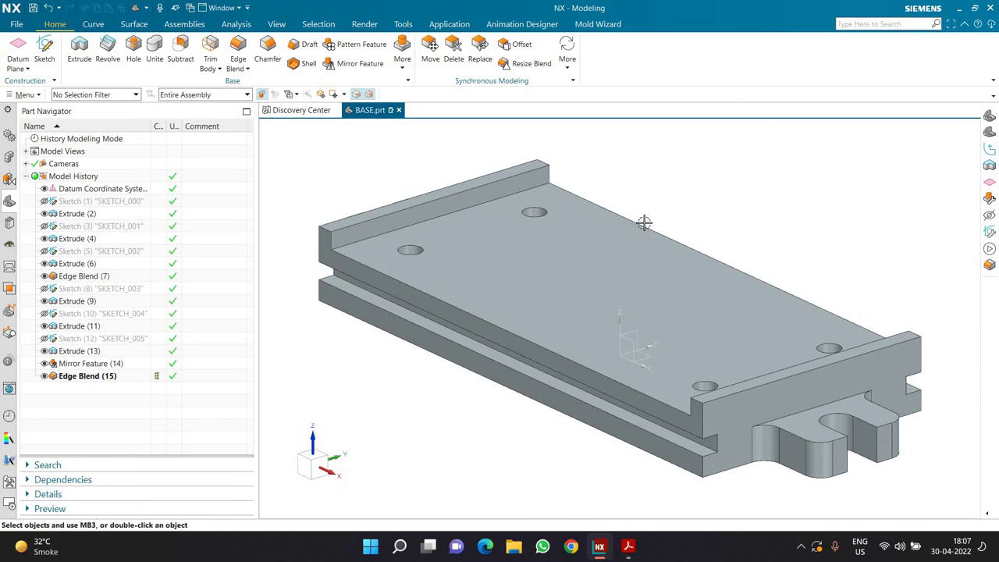
key("ctrl+j")
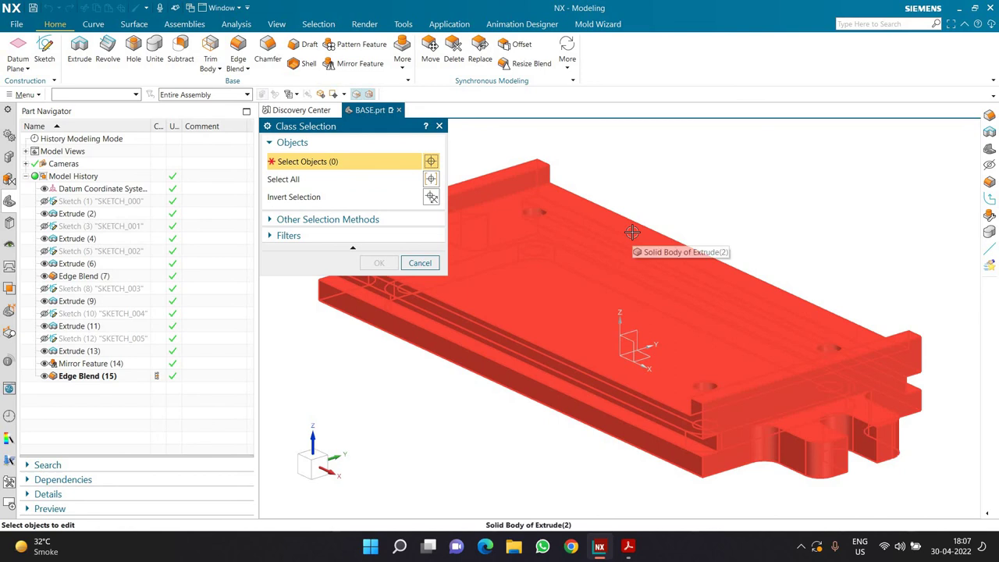
left_click(632, 232)
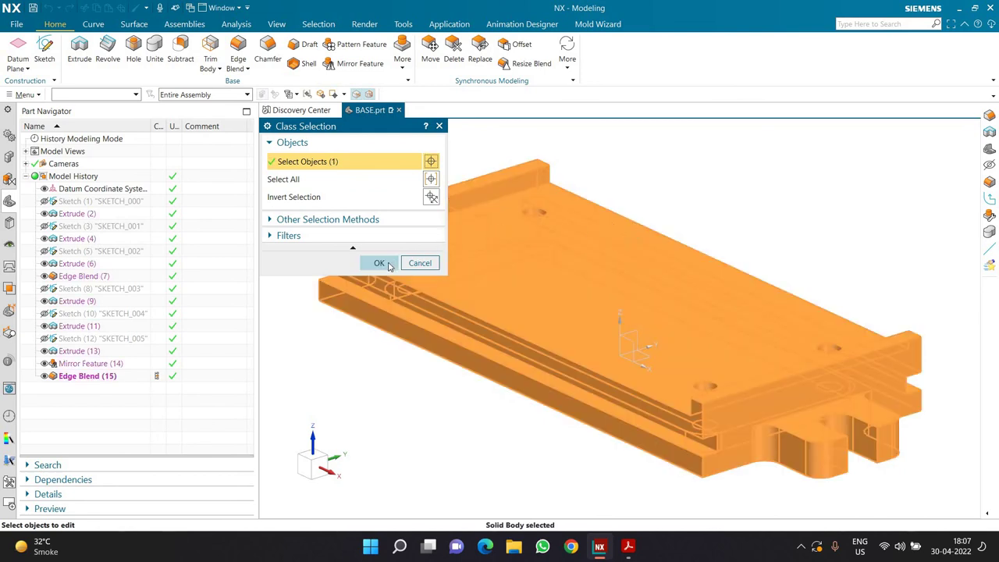
left_click(380, 263)
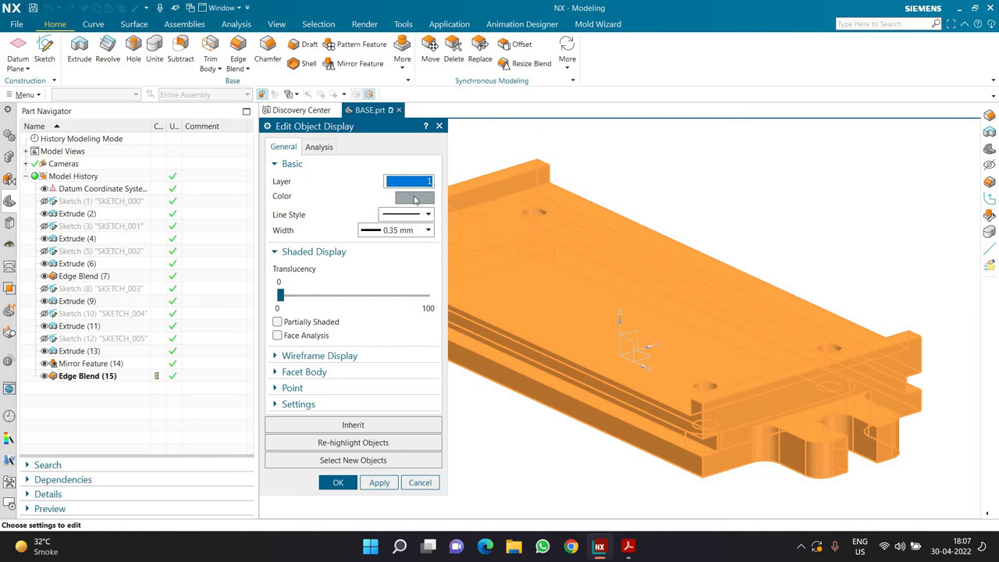
left_click(414, 200)
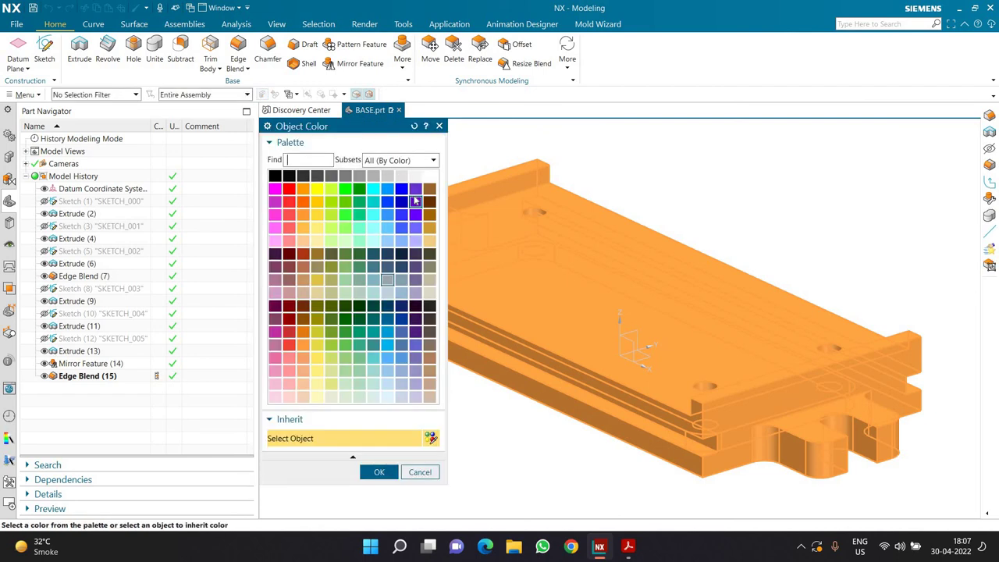
left_click(428, 297)
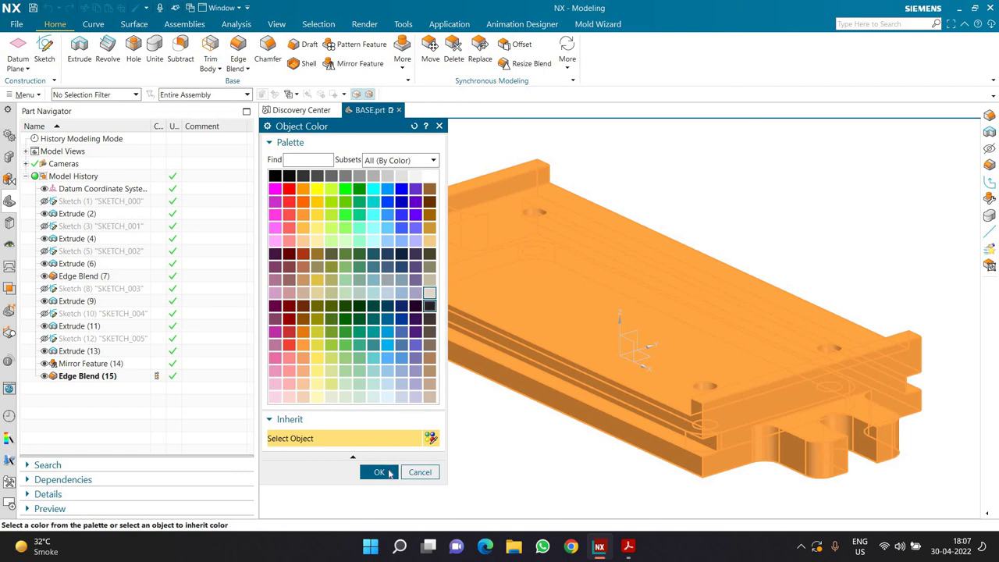
left_click(379, 473)
left_click(346, 481)
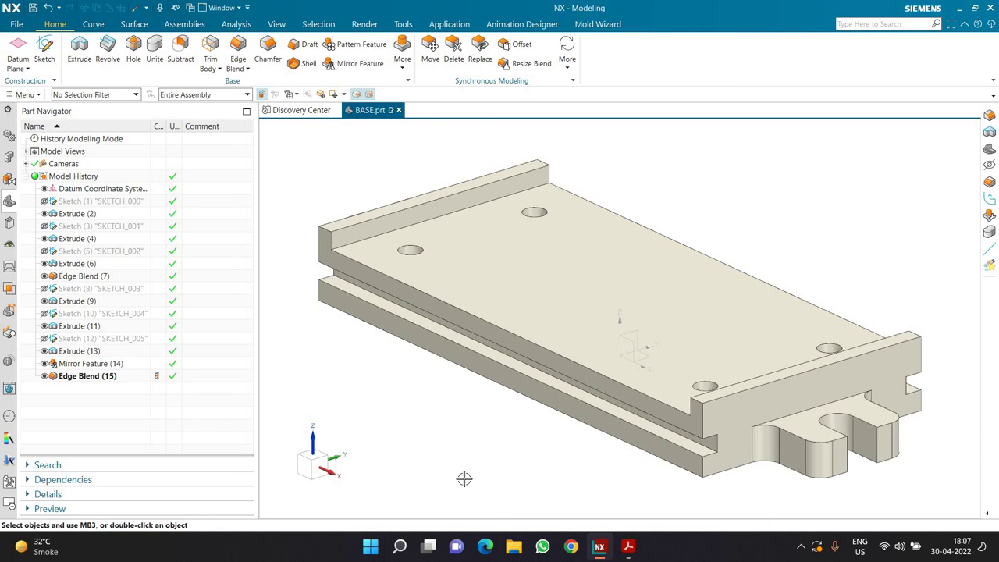
left_click(801, 545)
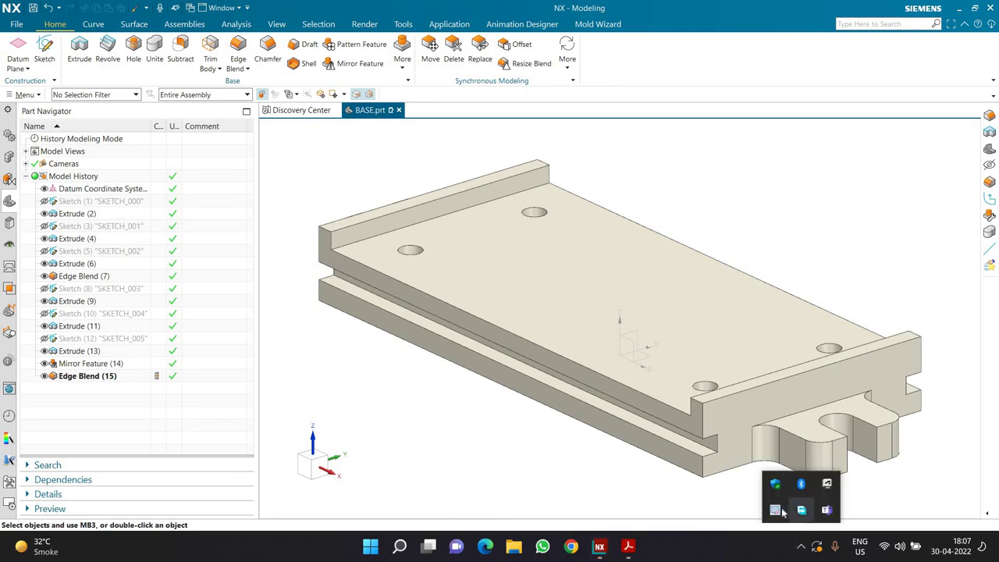